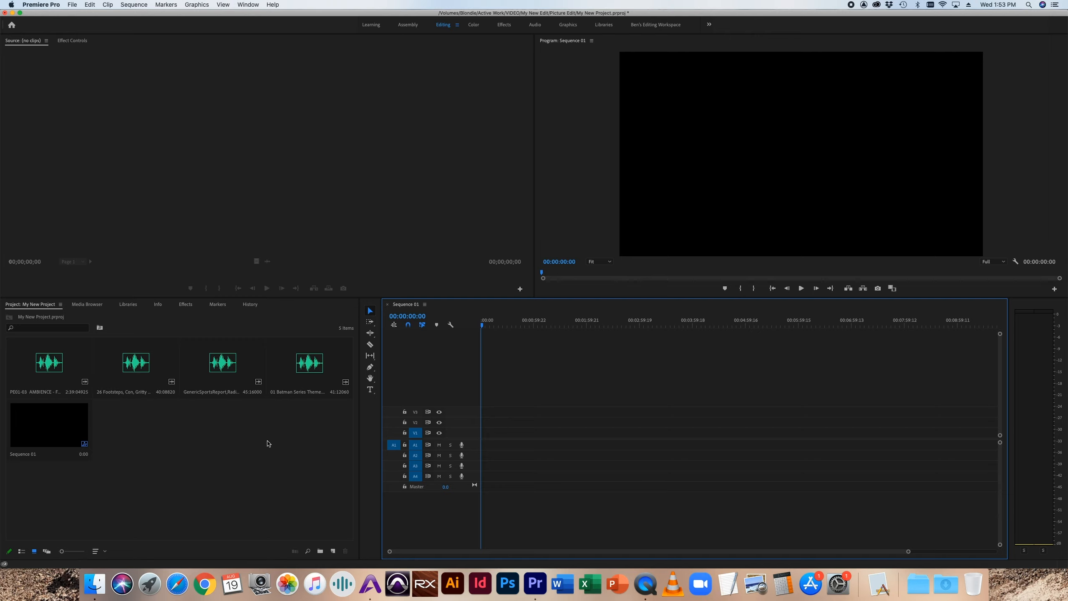
Step: Place the generic sports report clip on audio track A1, followed after a gap by the Batman Series Theme clip
click(226, 370)
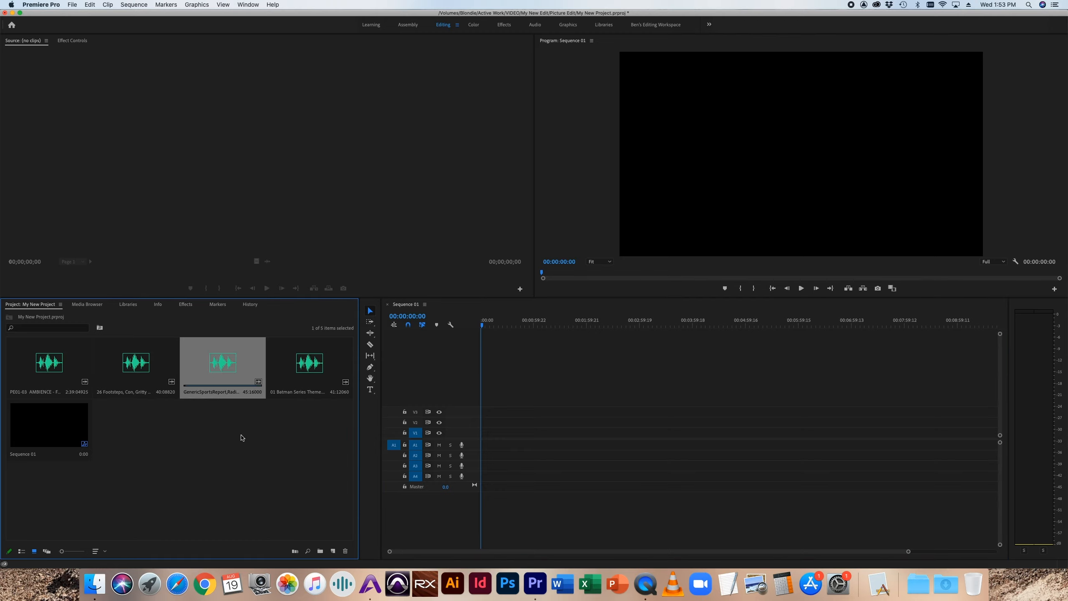
drag(222, 360, 522, 445)
drag(313, 366, 589, 446)
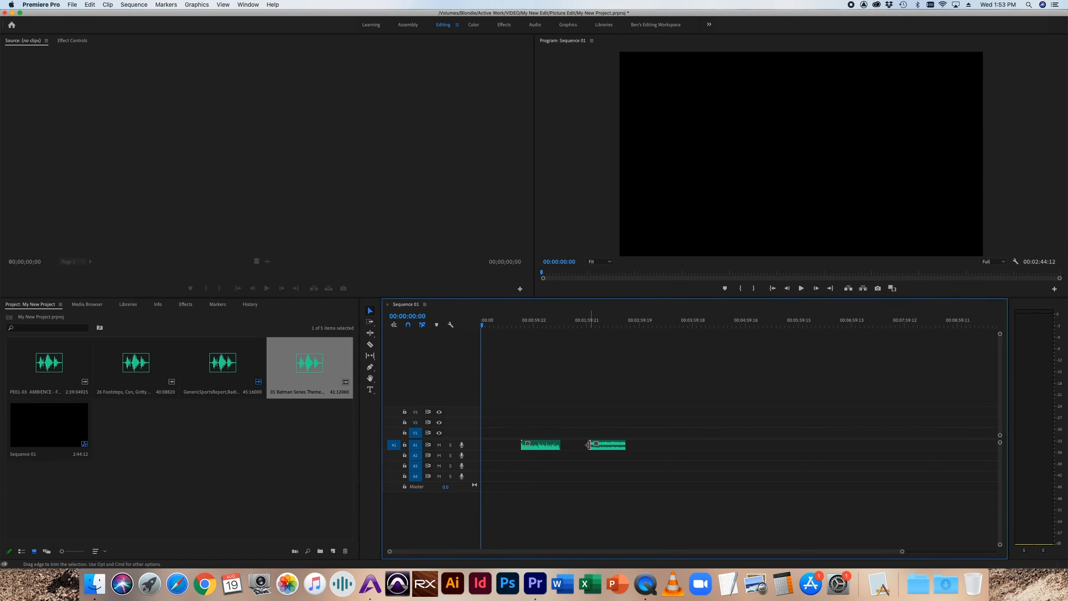
Step: Increase the height of audio track A1 to show the waveforms and place the playhead at 00:01:17:11 in the sports report clip
drag(470, 449, 467, 470)
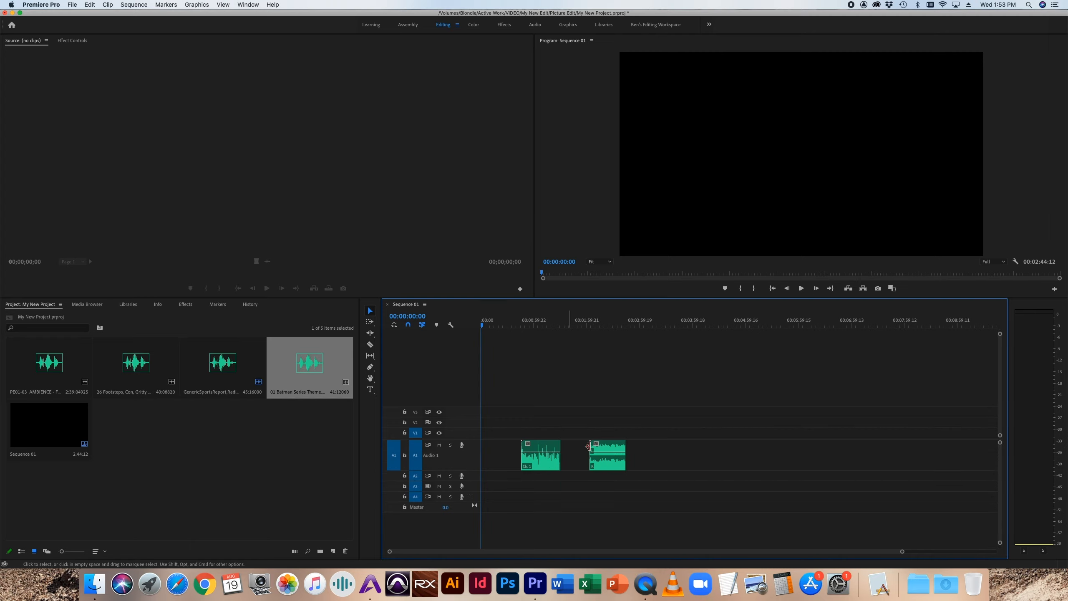
click(548, 321)
key(equal)
key(equal)
drag(557, 553, 575, 553)
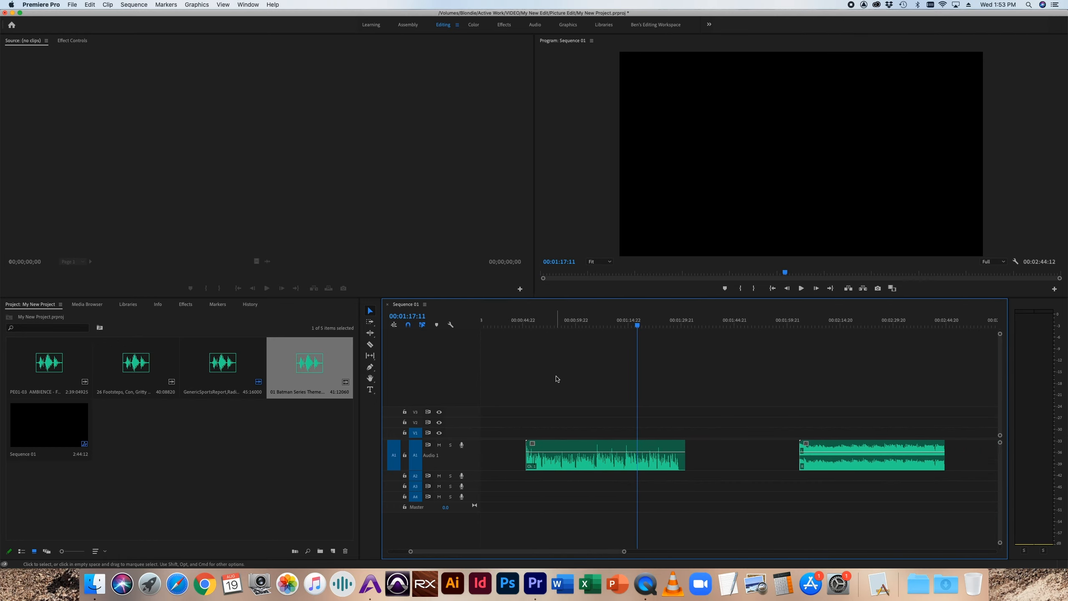
Step: Apply the Balance audio effect to the Batman Series Theme clip on A1
click(196, 319)
click(185, 305)
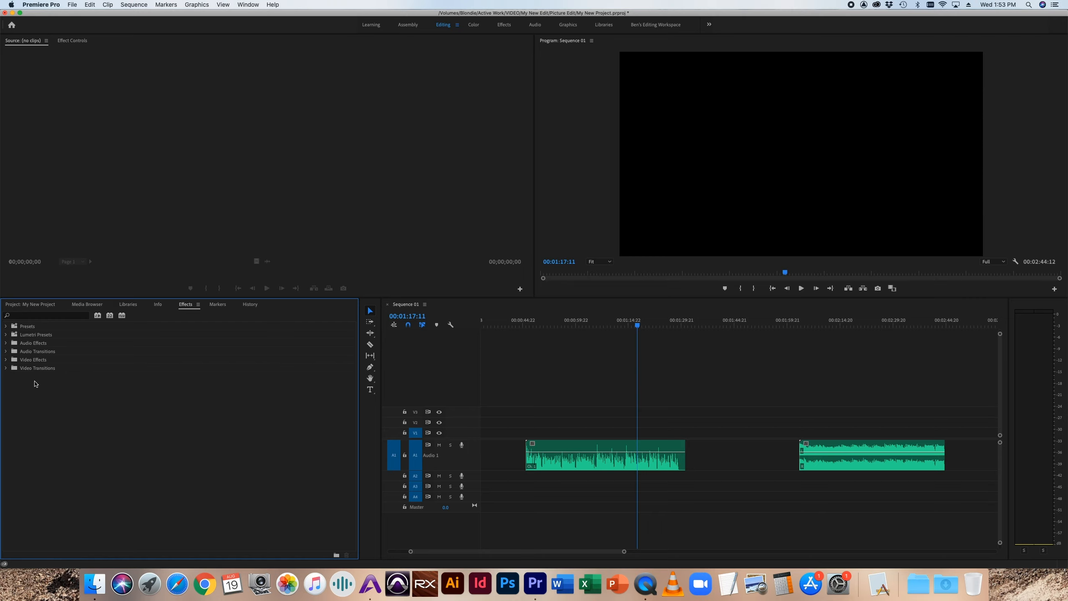
click(6, 343)
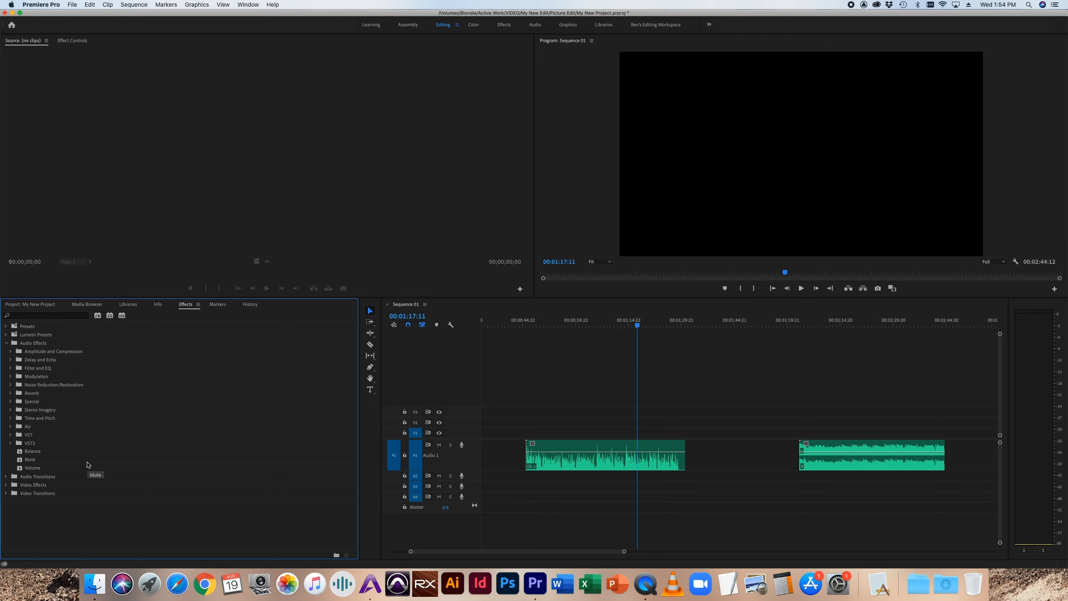
click(19, 453)
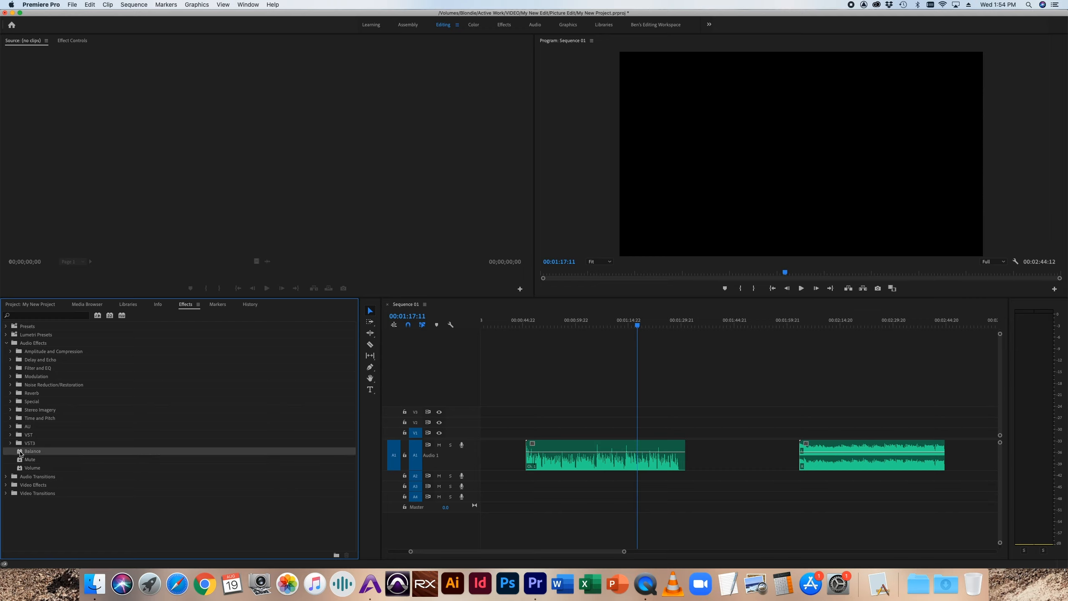
click(19, 452)
drag(19, 453, 853, 459)
drag(855, 461, 854, 461)
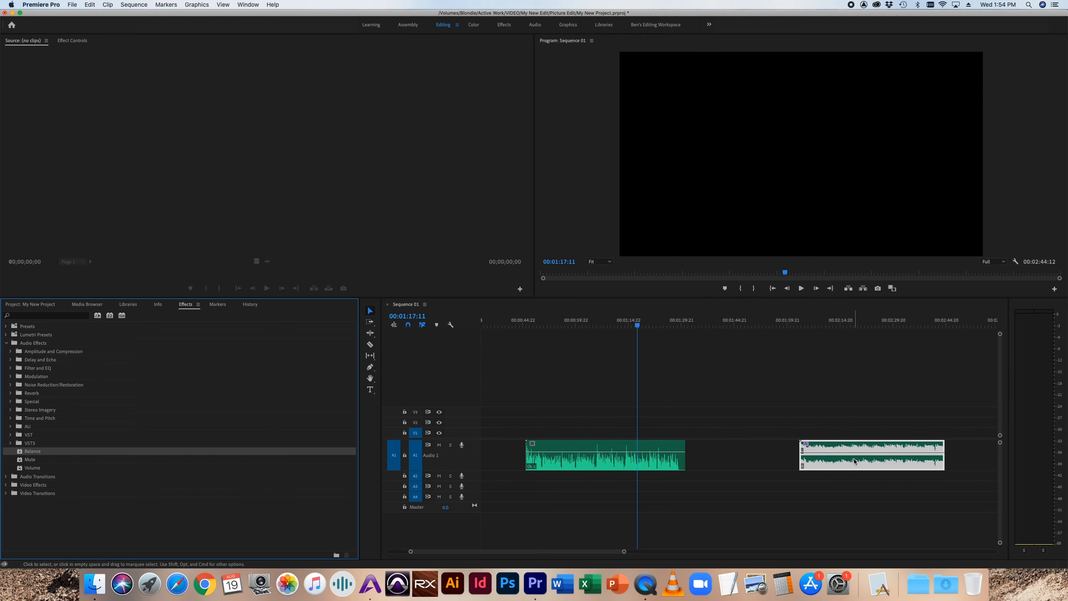
Step: Reveal the Balance effect and Panner sliders of the Batman theme clip, and remove the Balance effect
double_click(839, 469)
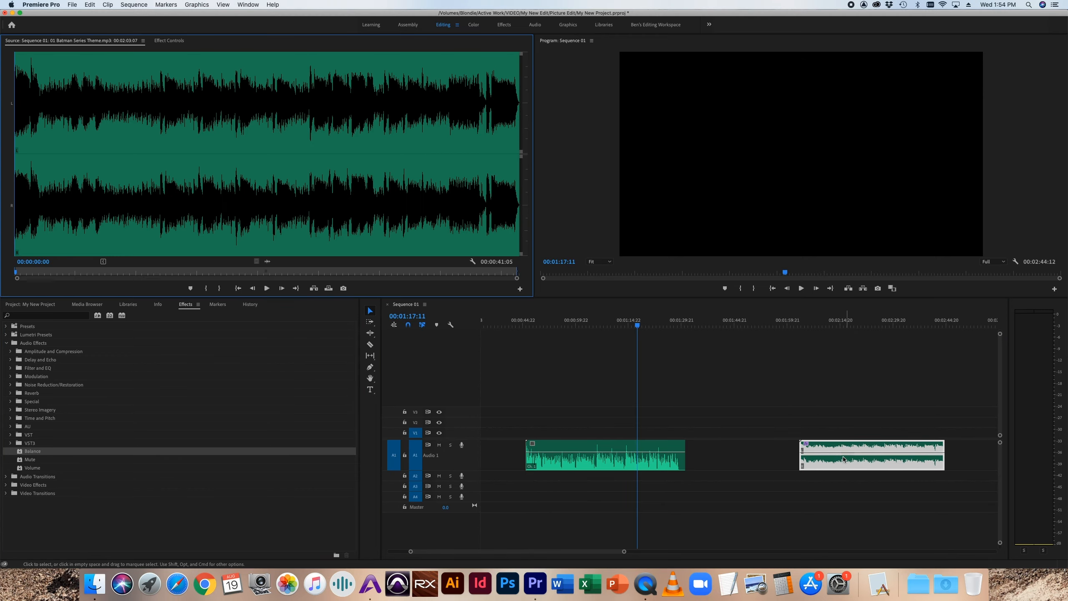
click(169, 41)
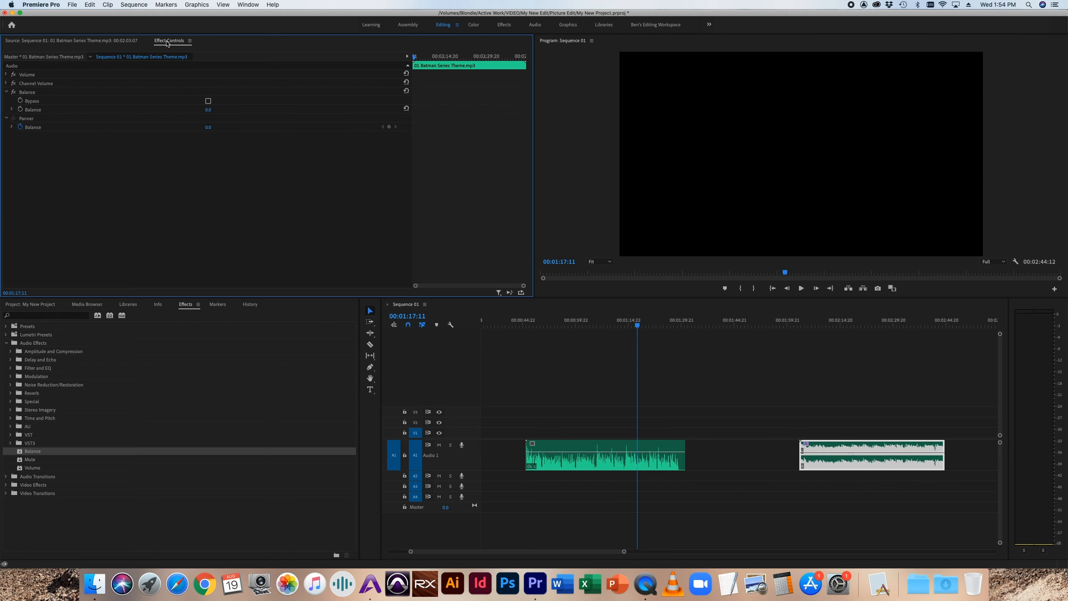
click(12, 110)
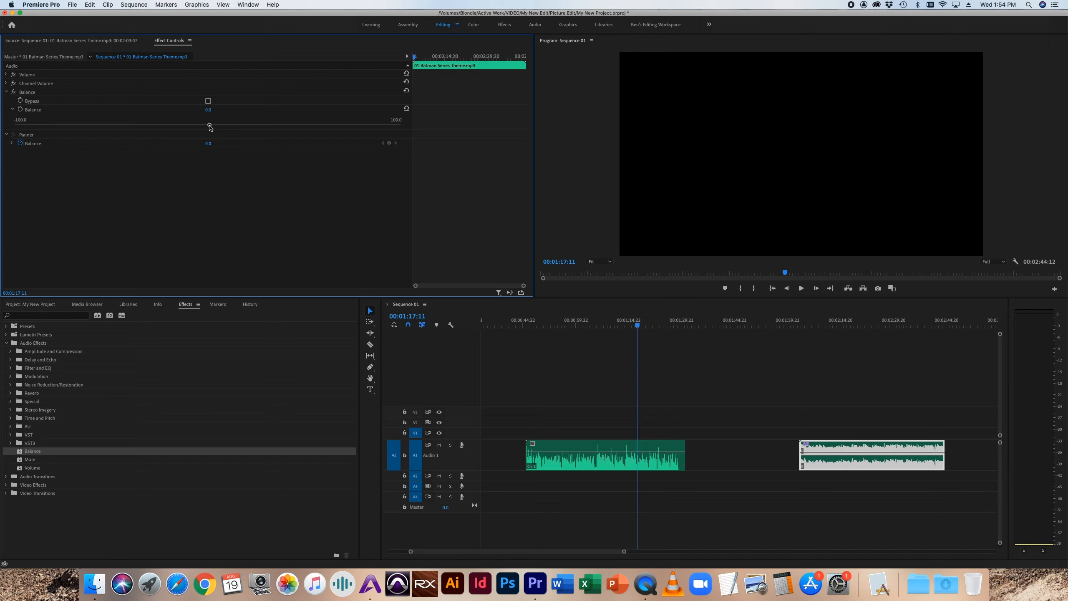
mouse_move(210, 126)
mouse_down()
mouse_move(47, 127)
mouse_move(352, 132)
mouse_move(208, 129)
mouse_up()
click(12, 143)
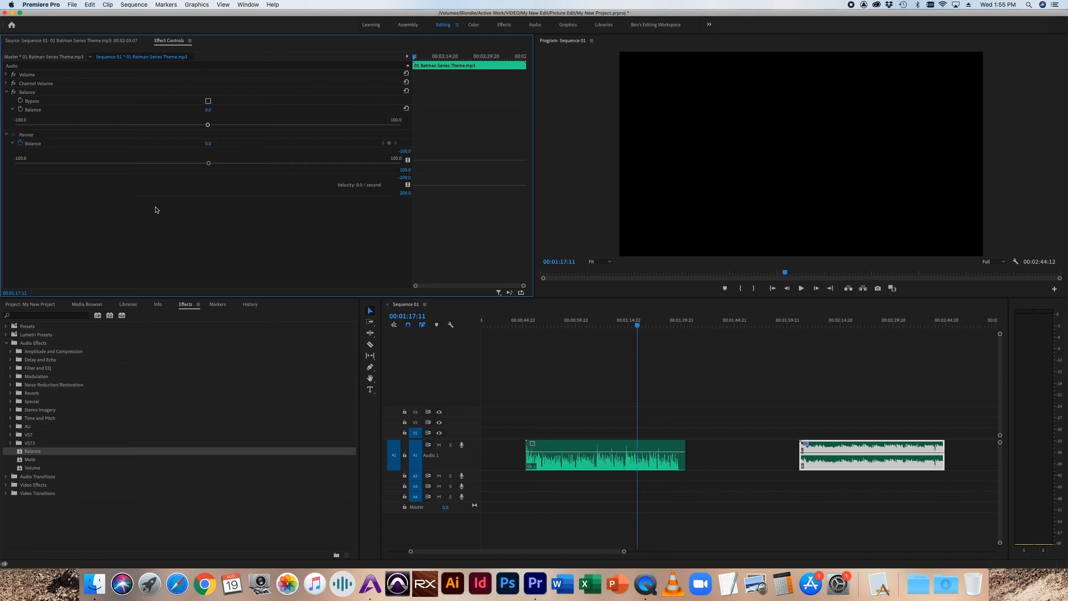
click(27, 92)
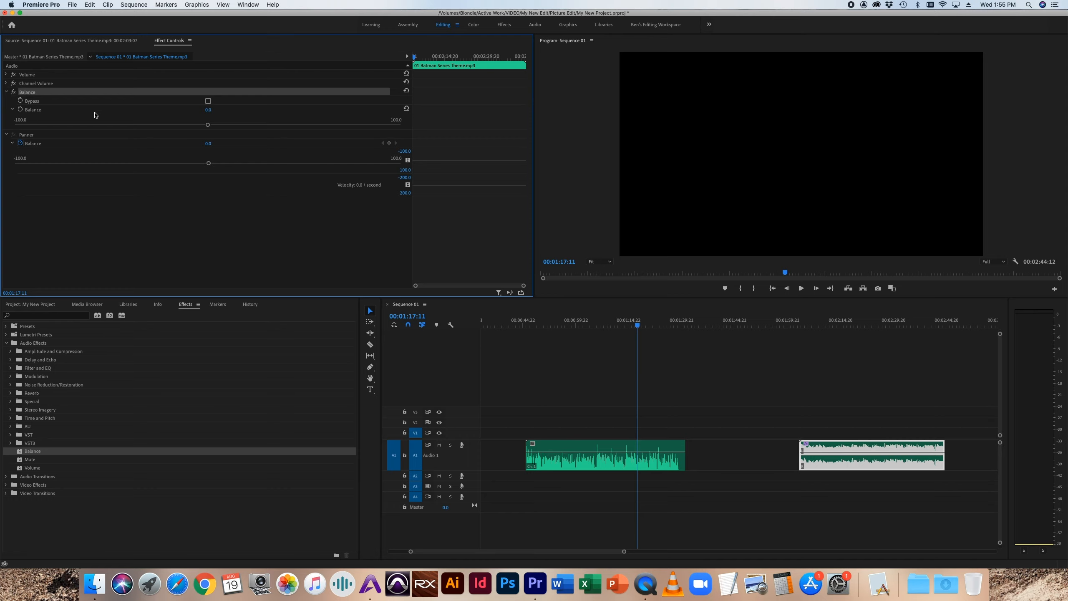
key(Delete)
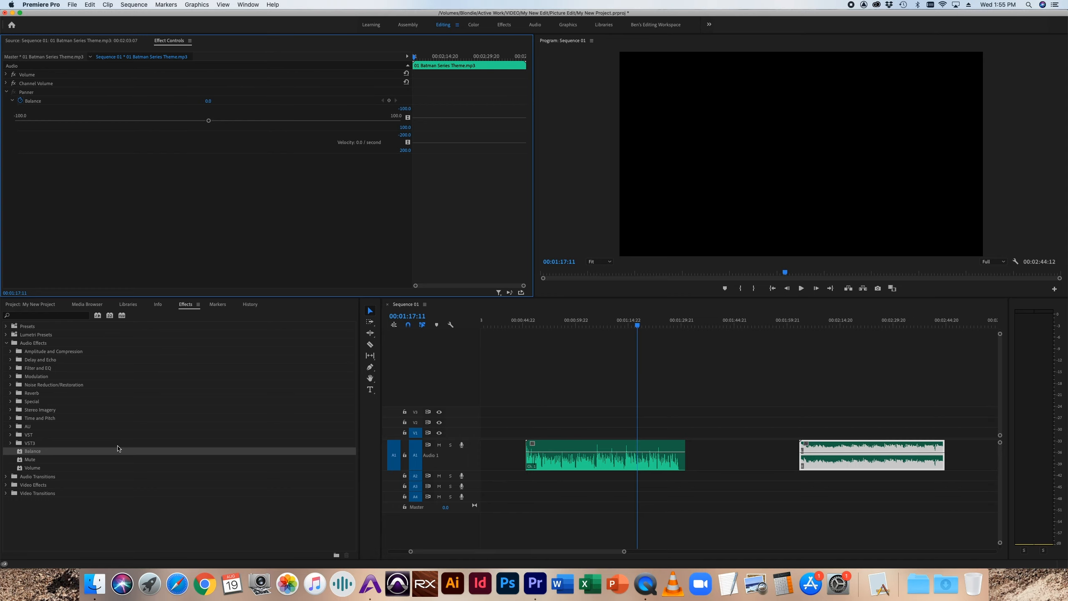
Step: Apply the Mute audio effect to the sports report clip and play the sequence from 00:01:06:05
click(23, 462)
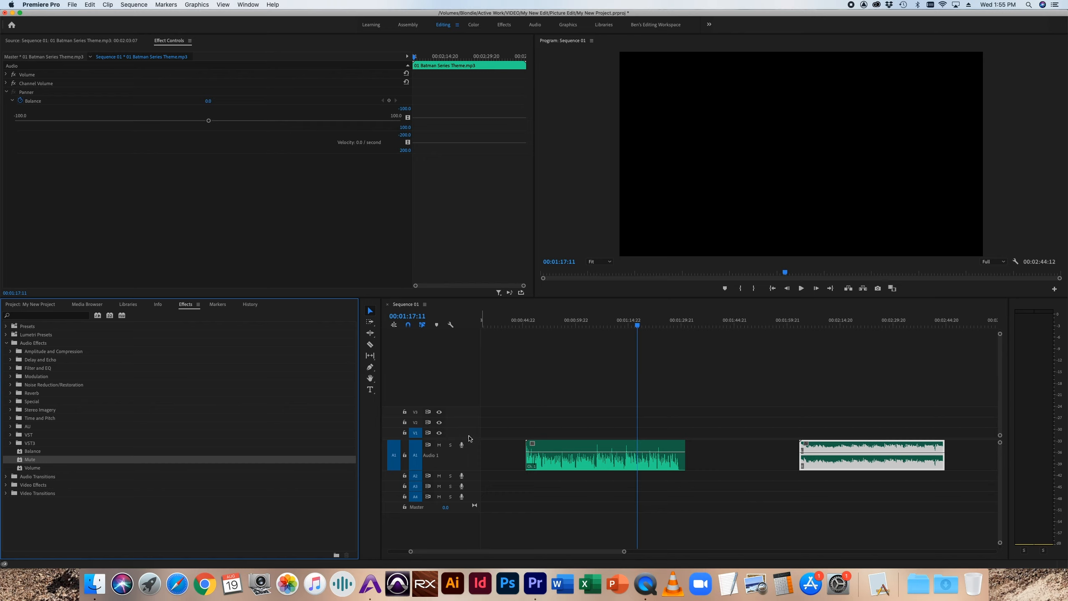
click(439, 475)
click(439, 475)
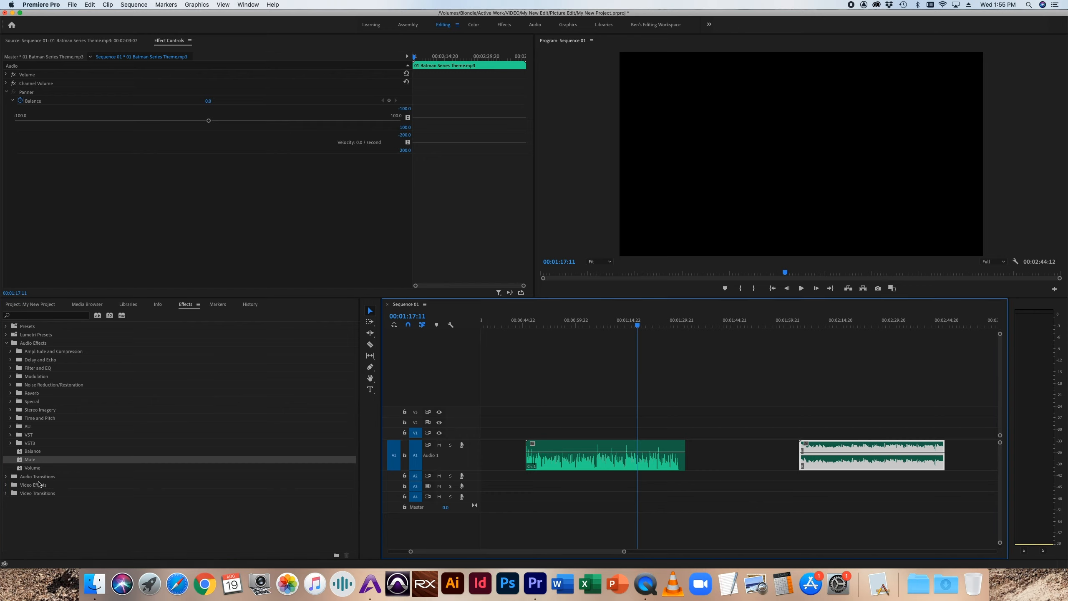
click(112, 420)
drag(76, 449, 612, 463)
click(599, 323)
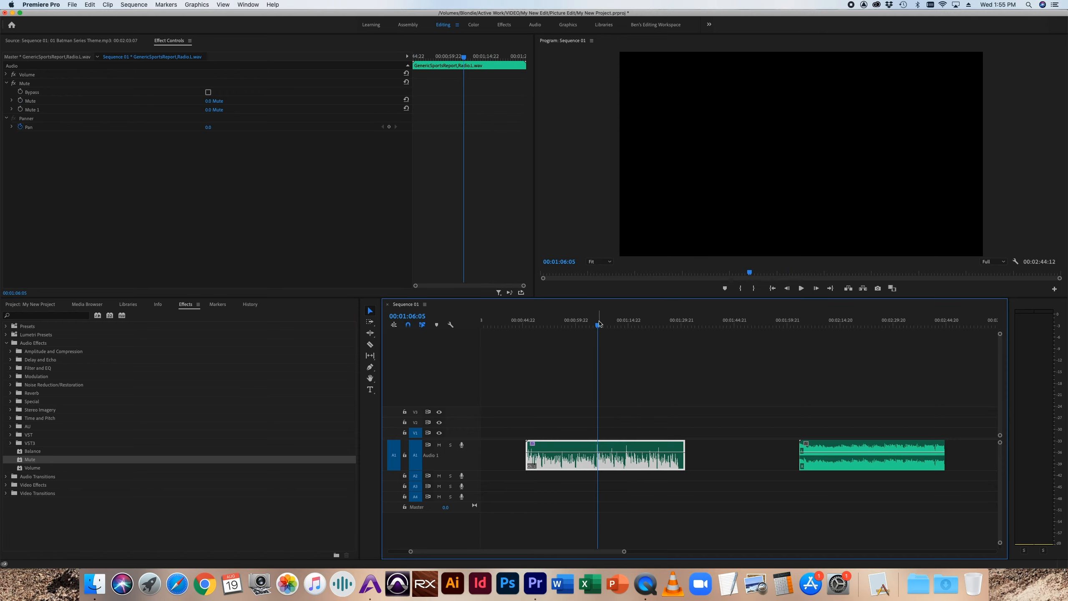
key(space)
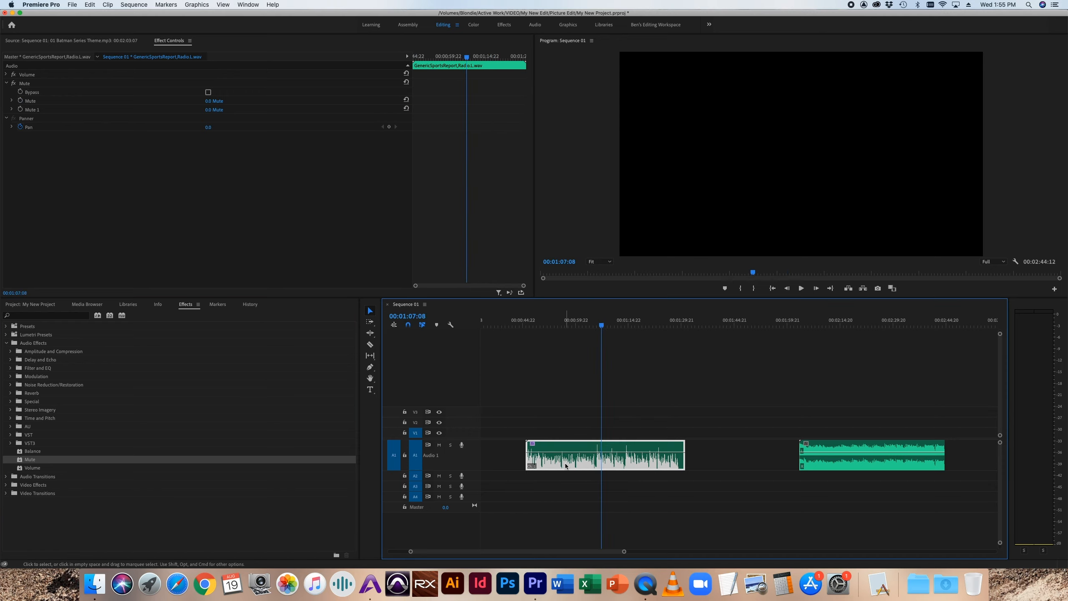
Step: Set the Mute 1 parameter to 1.0 on the sports report clip, and remove the Mute effect
drag(209, 110, 215, 110)
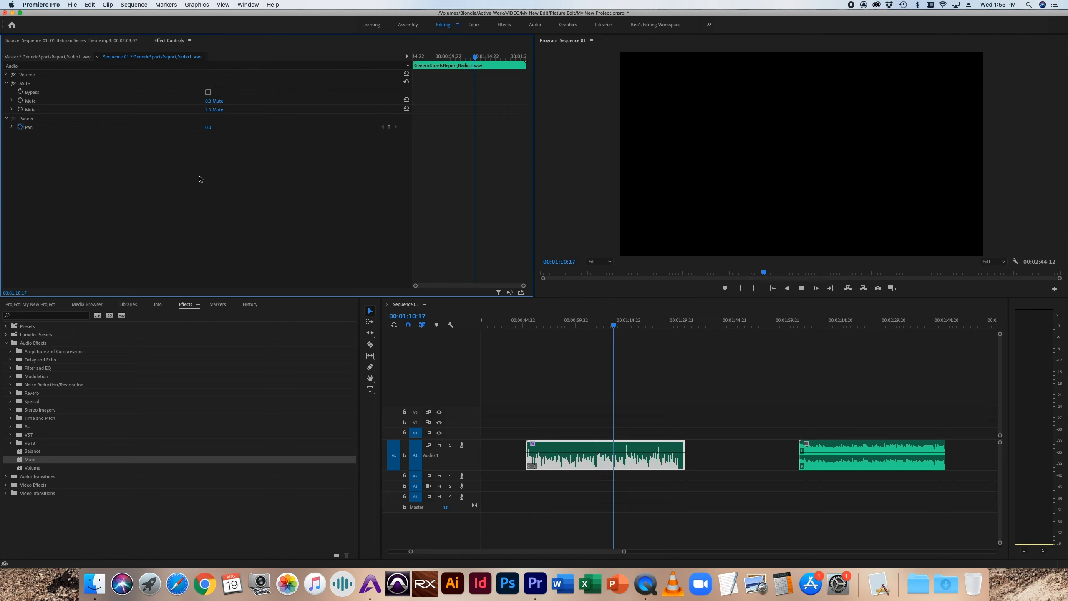
click(26, 85)
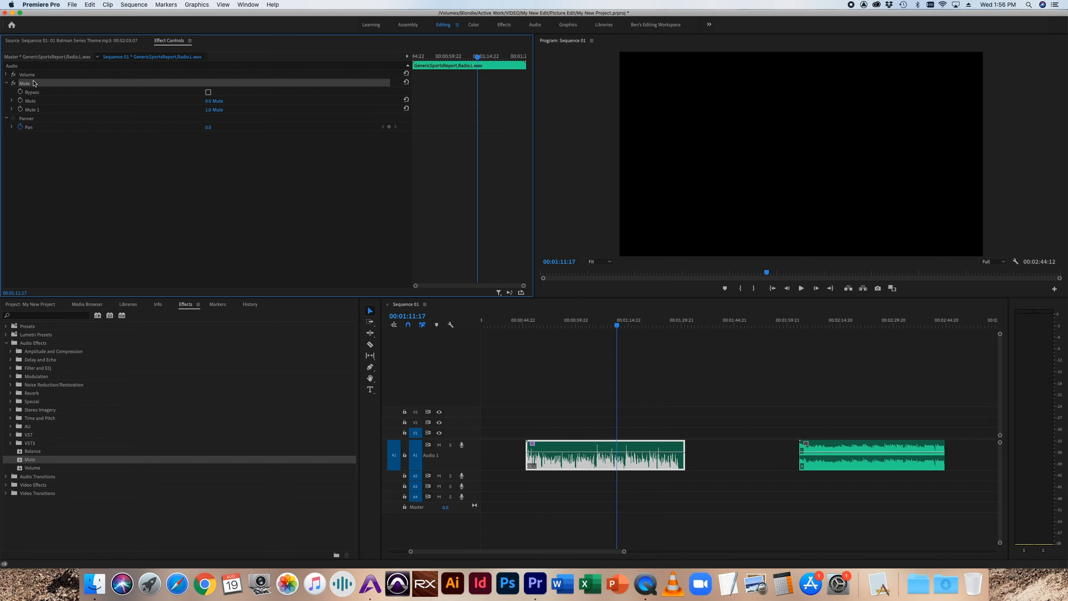
key(Delete)
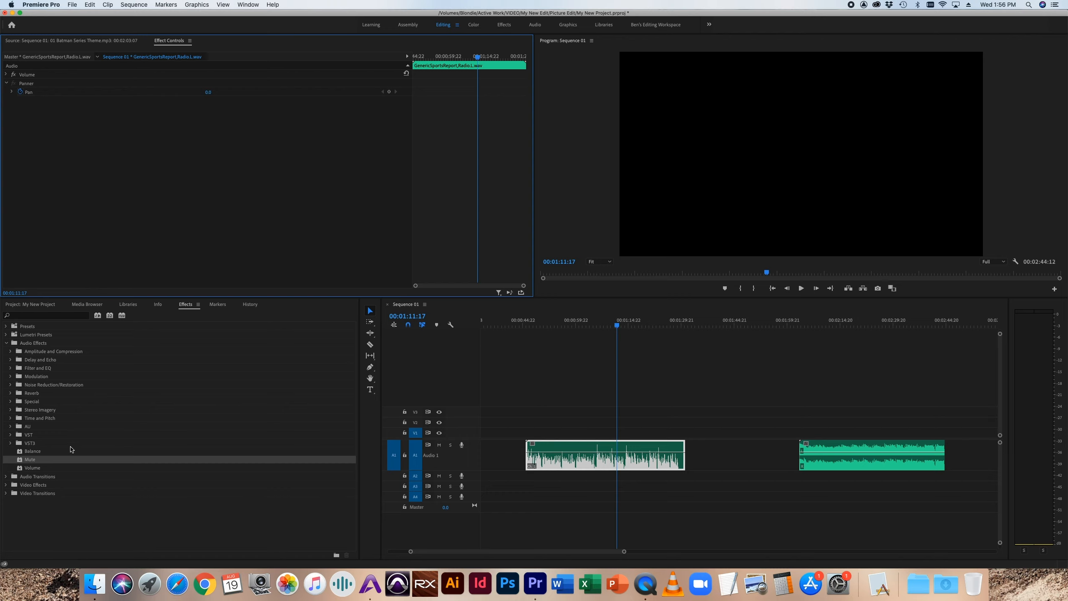
Step: Apply the Volume audio effect to the sports report clip and reveal its Level slider
click(33, 469)
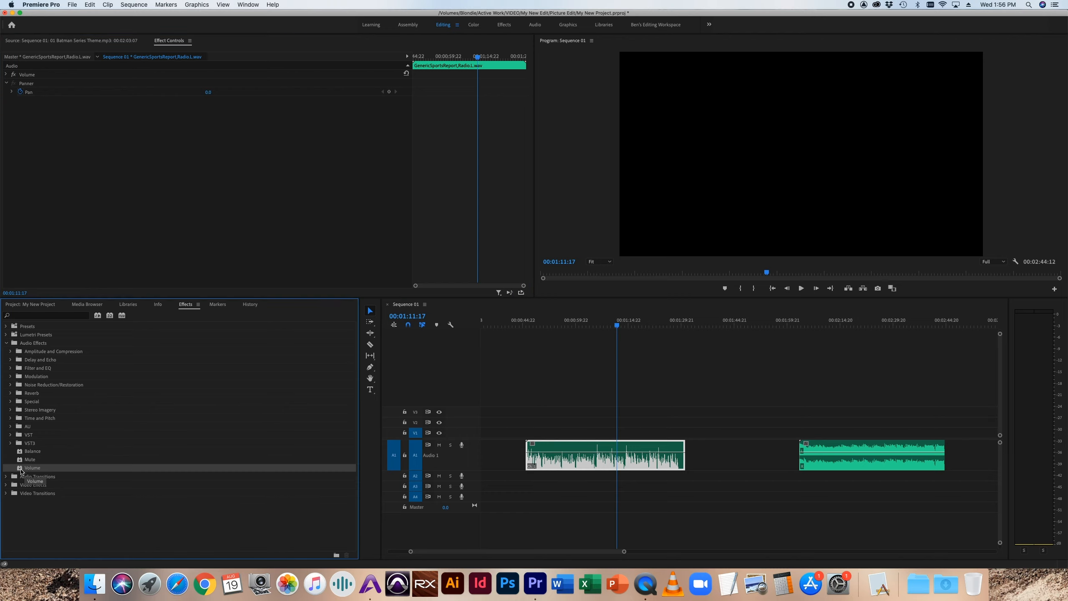
click(20, 469)
drag(20, 468, 605, 456)
click(12, 101)
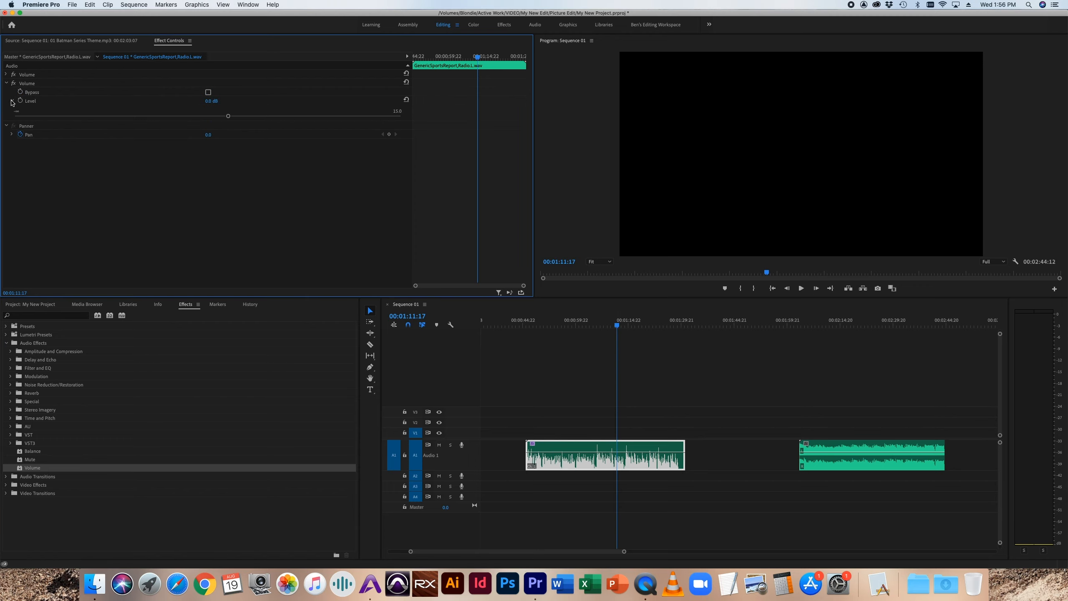
mouse_move(229, 116)
mouse_down()
mouse_move(407, 121)
mouse_move(209, 118)
mouse_move(228, 116)
mouse_up()
Step: Remove the added Volume effect from the sports report clip, keeping the built-in one
click(108, 5)
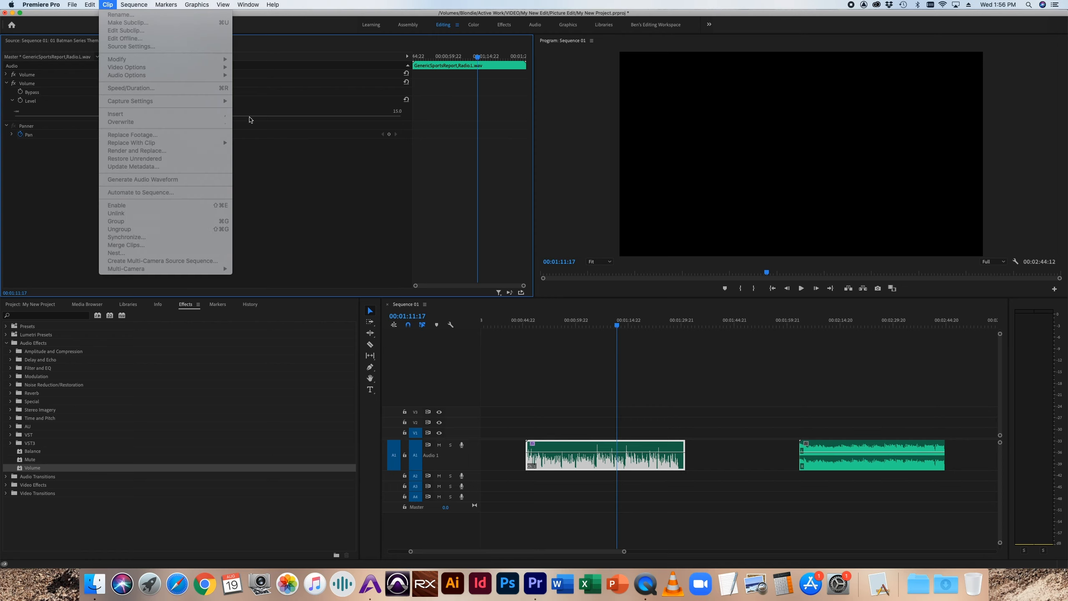
click(286, 179)
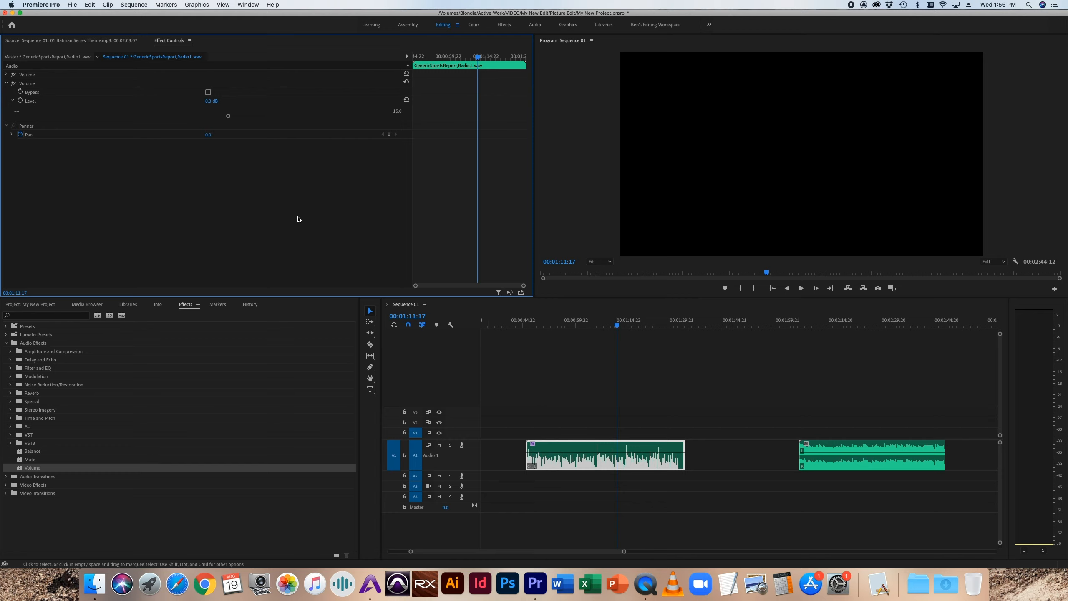
click(32, 84)
key(Delete)
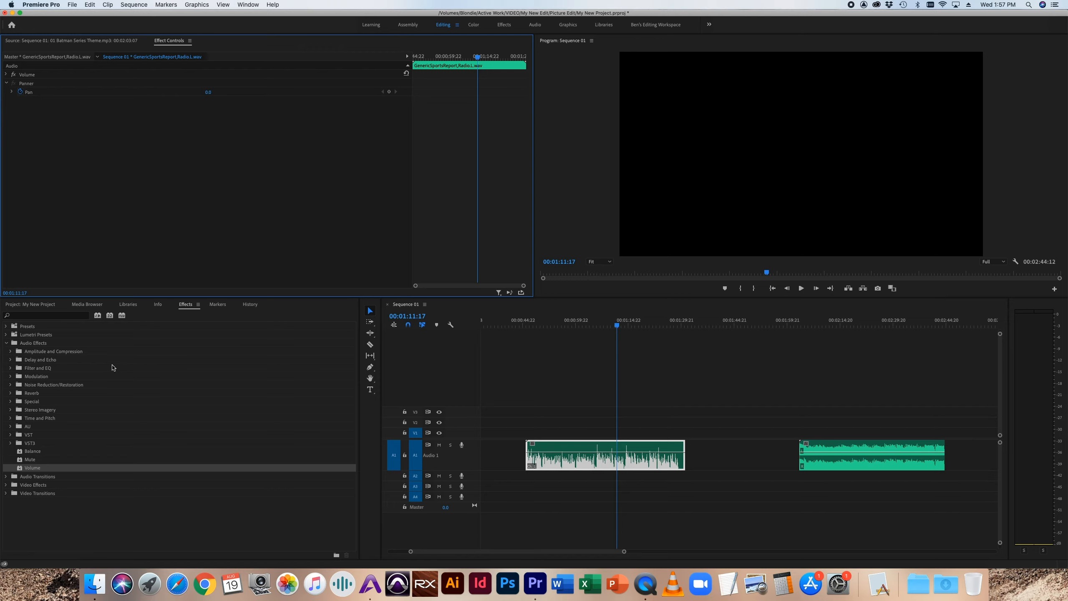
Step: Try to apply the Channel Mixer effect from Amplitude and Compression to the sports report clip and check its effect settings
click(10, 351)
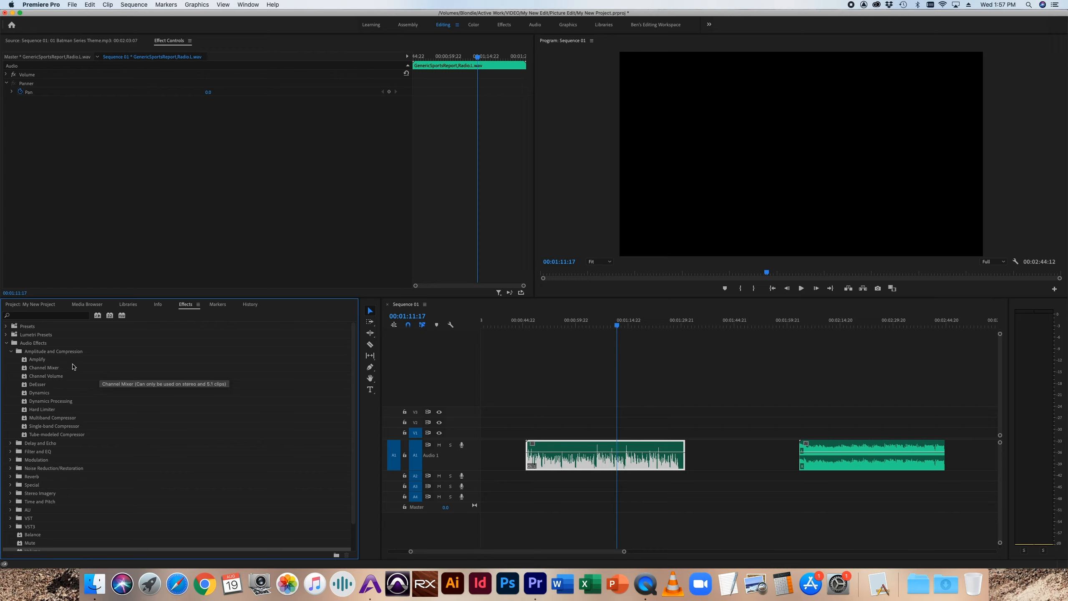
click(38, 360)
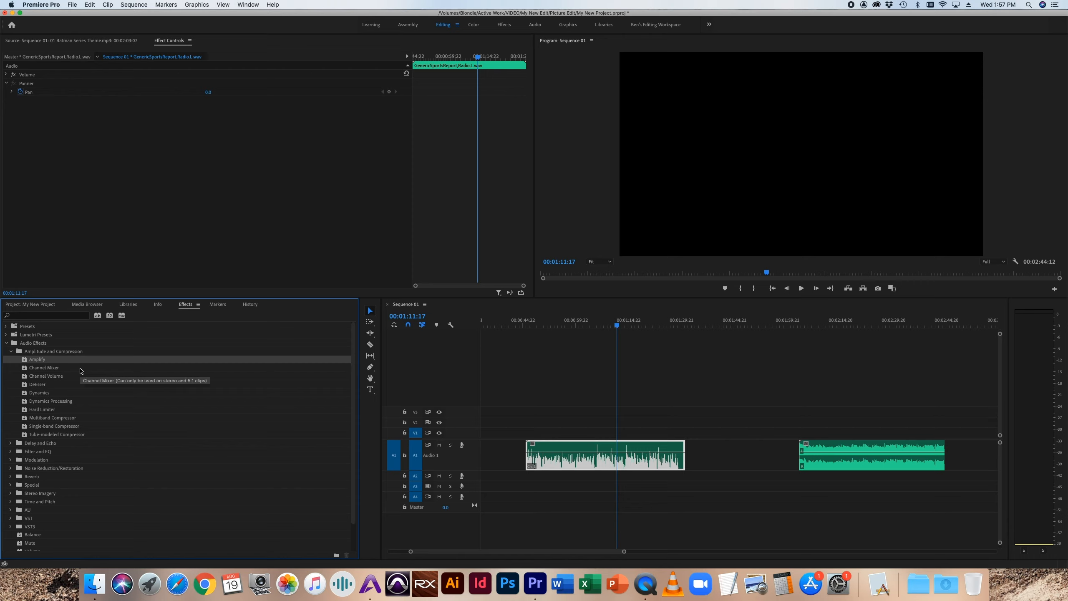
click(51, 369)
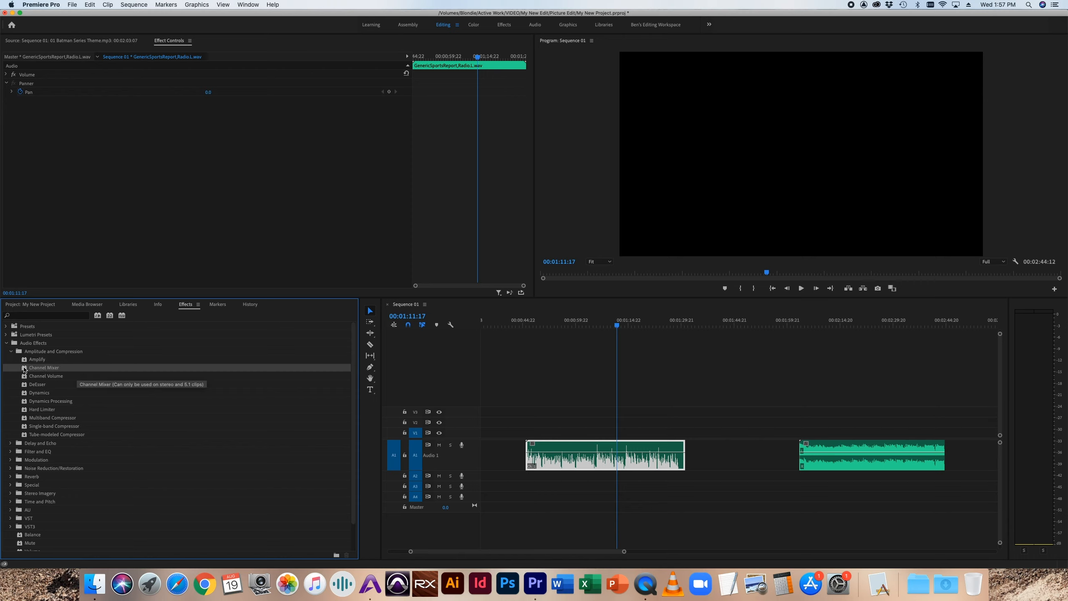
drag(24, 369, 596, 463)
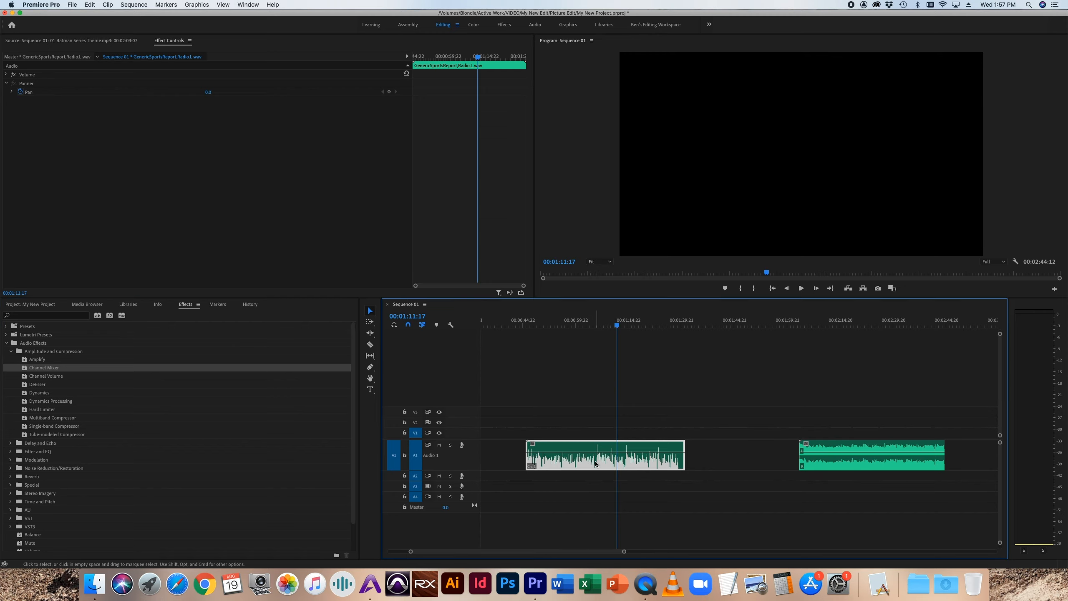
double_click(596, 463)
click(175, 42)
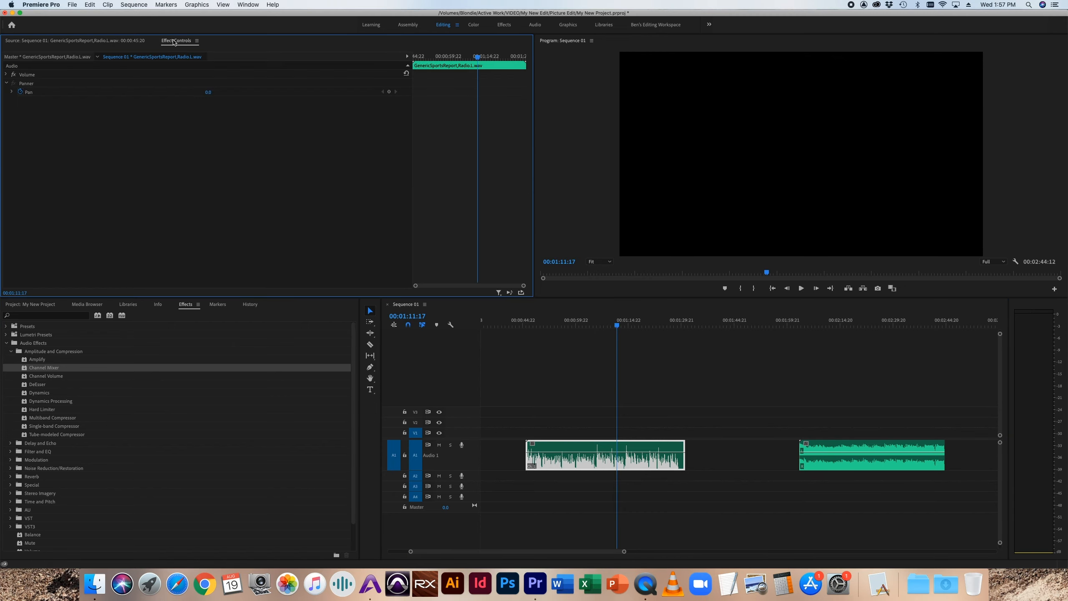
Step: Apply the Channel Mixer effect to the Batman theme clip, and remove it from the clip's effect settings
drag(27, 370, 826, 458)
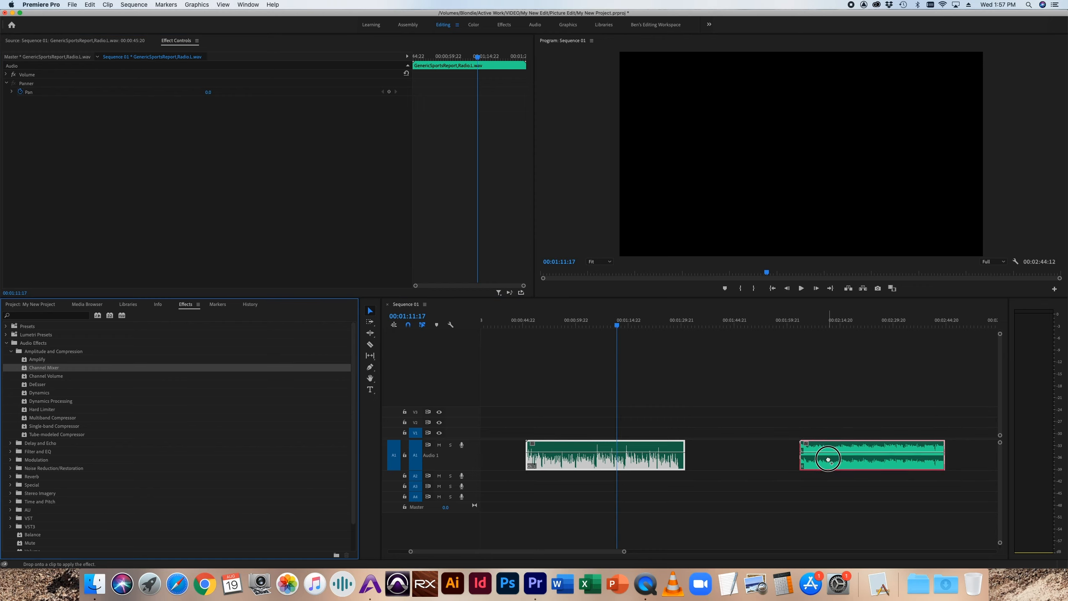
click(827, 458)
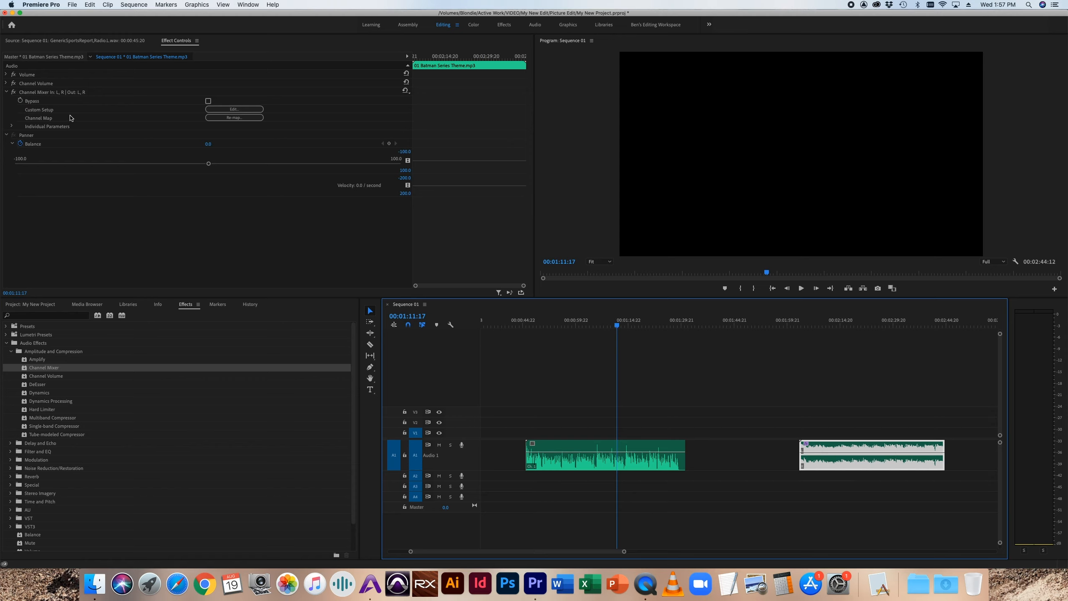
click(43, 93)
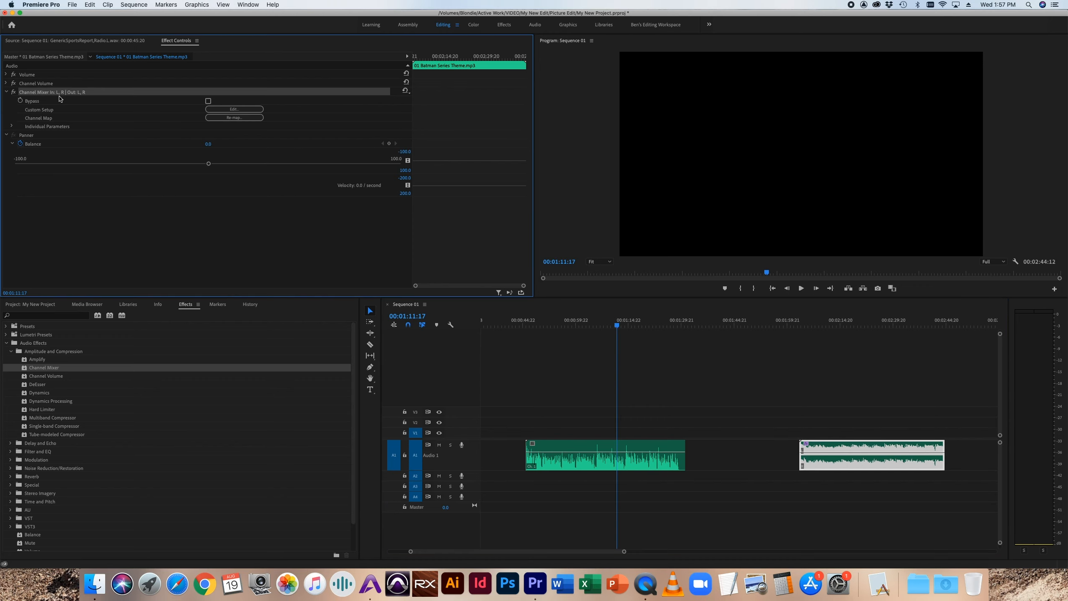
key(Delete)
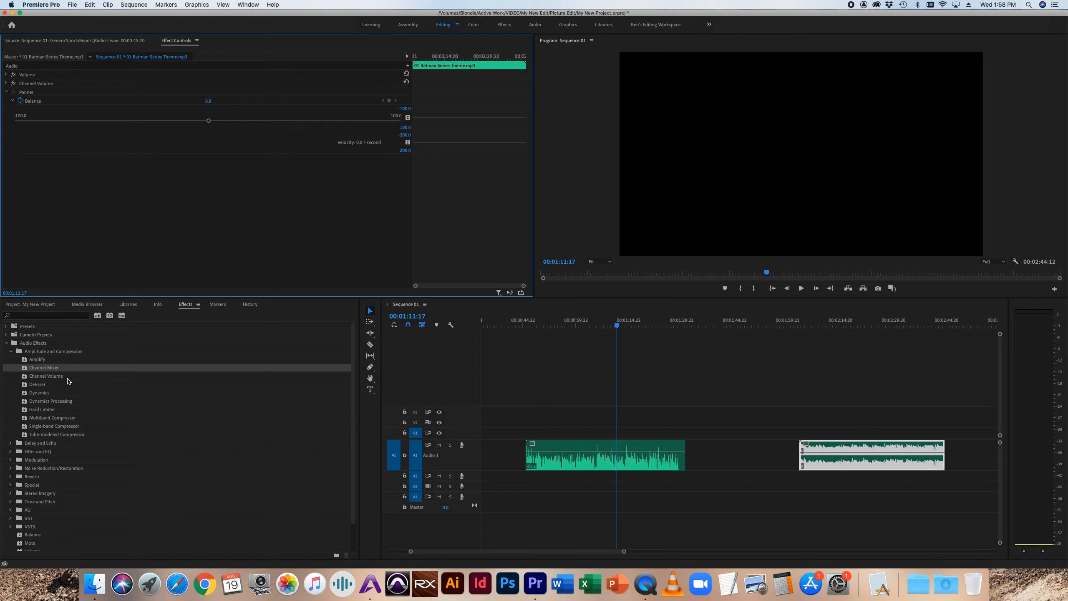
Step: Apply the Dynamics effect to the sports report clip, expand its individual parameters and open its custom setup editor
click(57, 385)
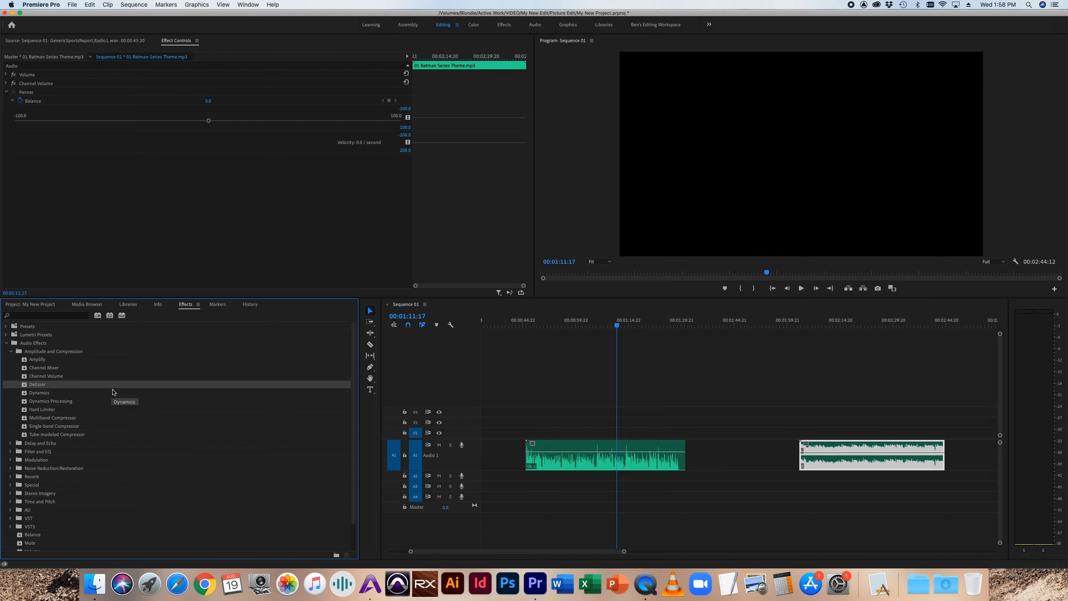
click(74, 395)
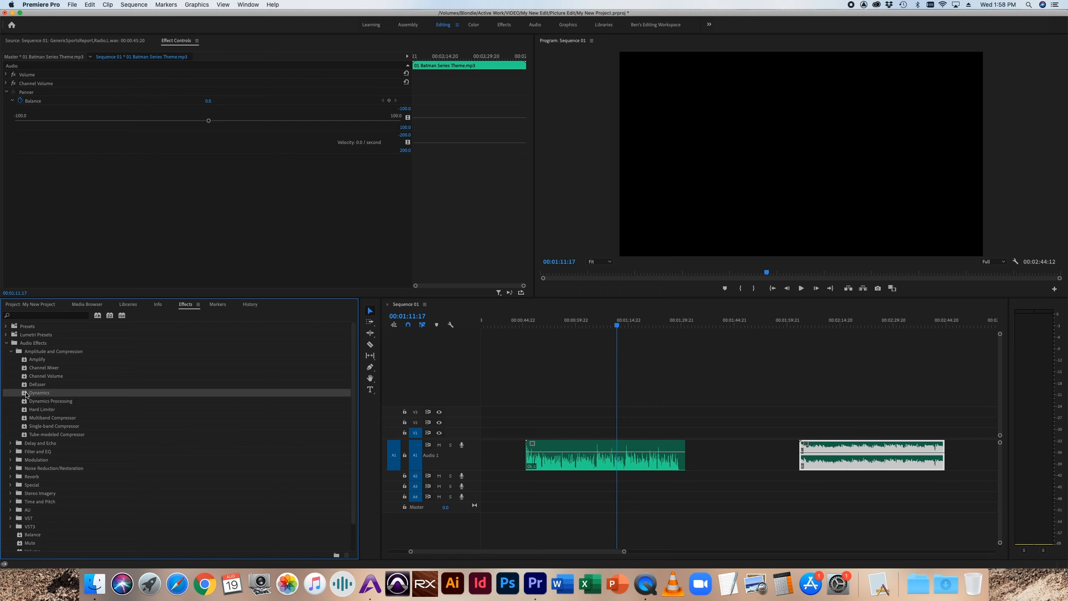
drag(38, 395, 563, 440)
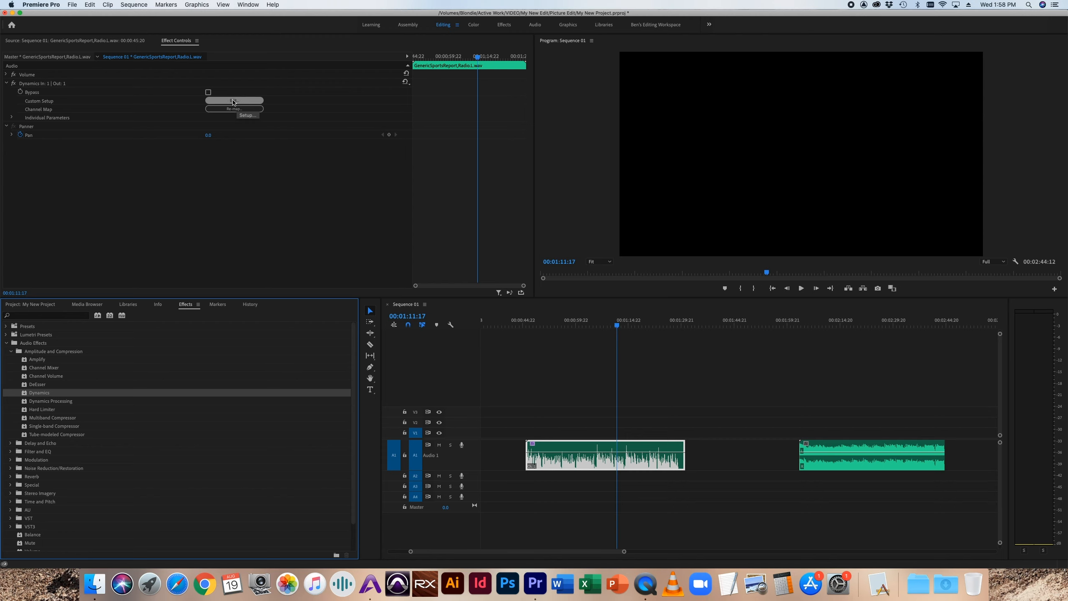
click(12, 117)
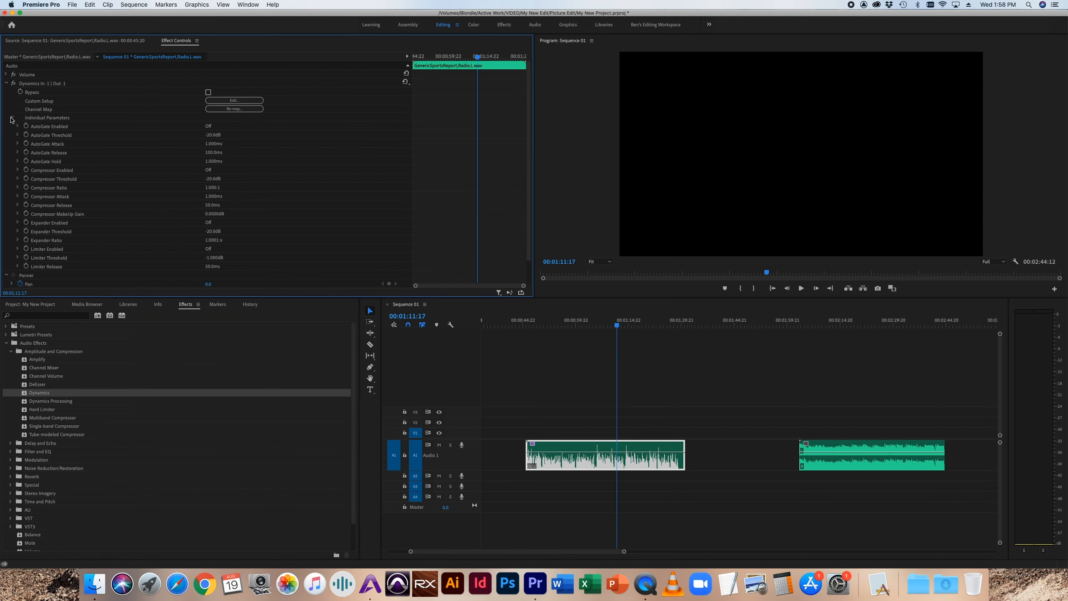
click(238, 101)
drag(544, 201, 412, 88)
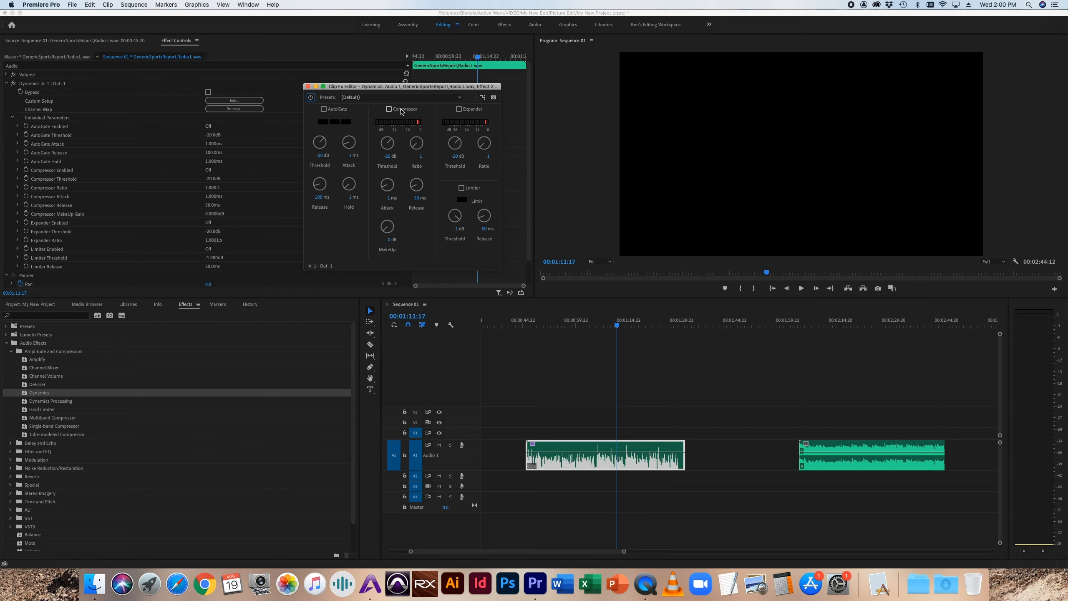
Step: Enable the Dynamics compressor, set its ratio to about 2.5 and lower its threshold
click(389, 109)
drag(415, 144, 411, 120)
click(388, 146)
drag(387, 146, 368, 148)
Step: Play the sports report from about 00:01:00 and raise the compressor threshold to about -17.5 dB while listening
click(587, 326)
drag(588, 326, 576, 327)
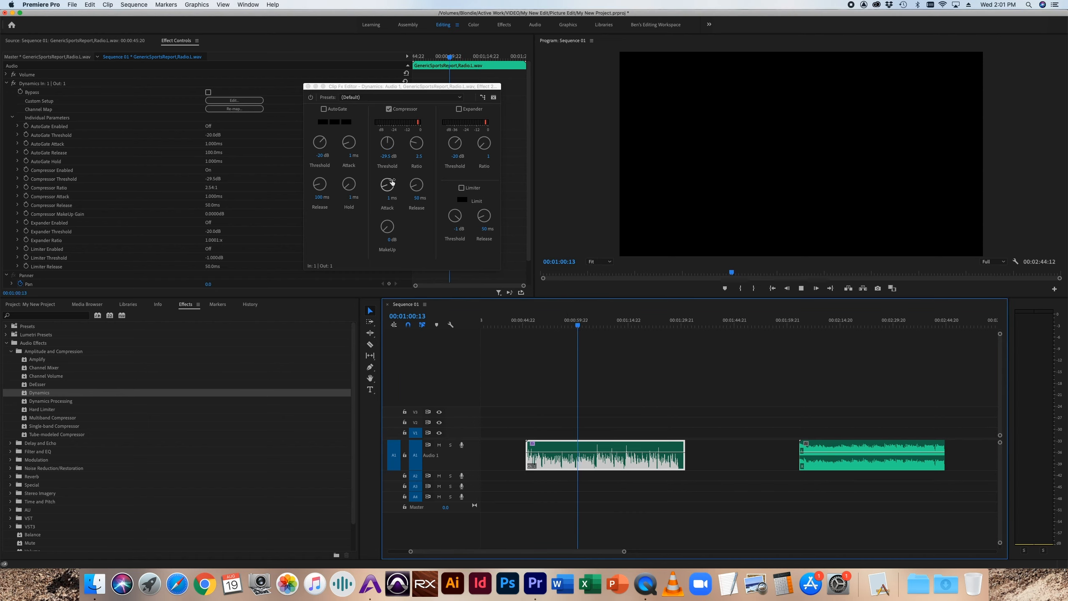
key(space)
drag(385, 144, 385, 131)
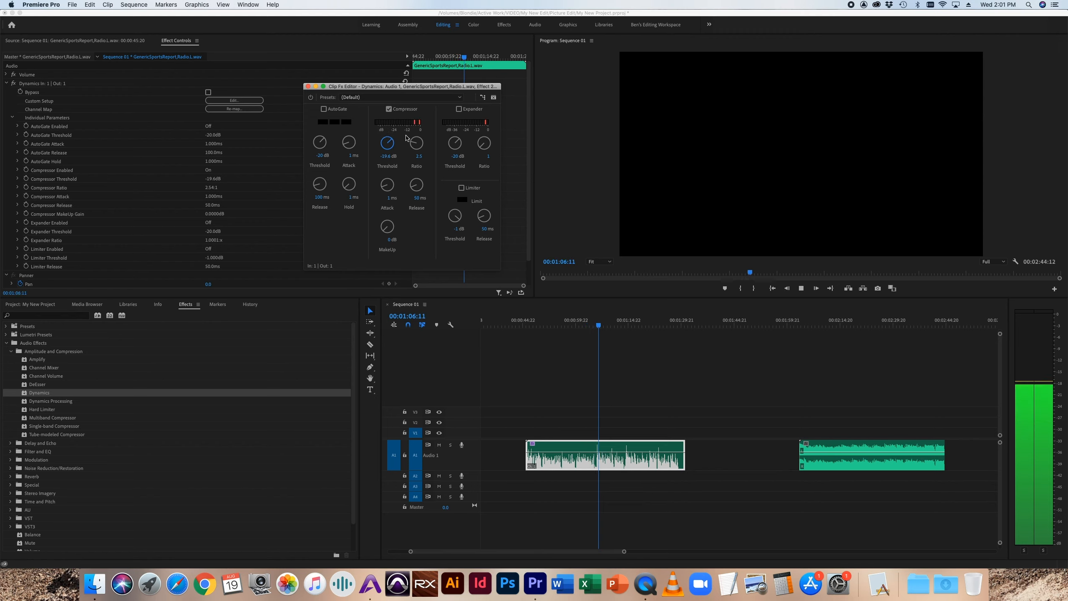
drag(383, 141, 384, 142)
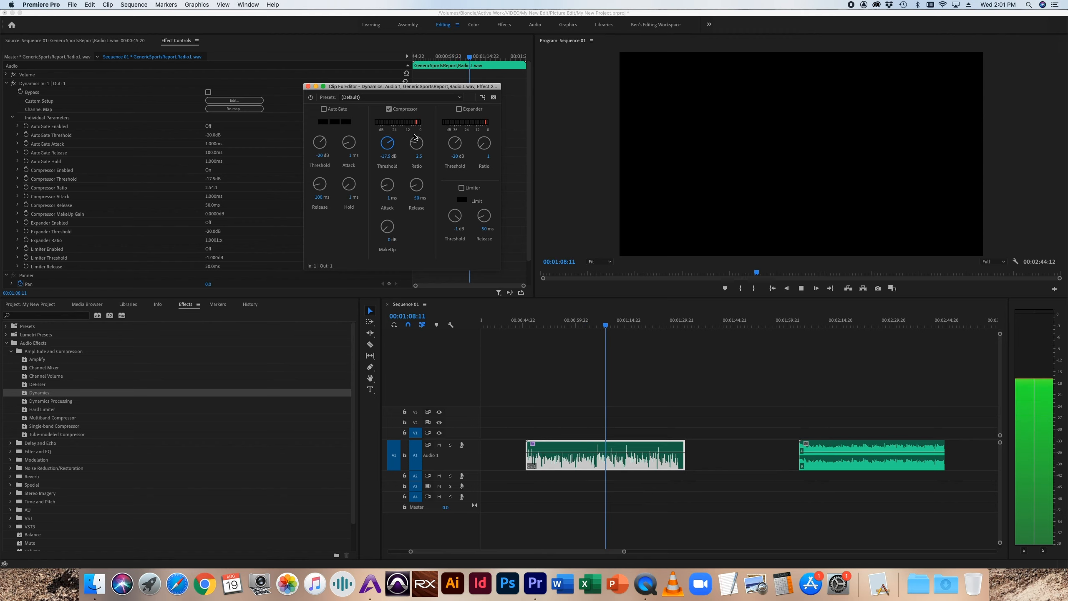
key(space)
Step: Set the compressor's attack to 10 ms and release to about 132 ms, and adjust its threshold to about -20.7 dB during playback
drag(387, 194, 400, 77)
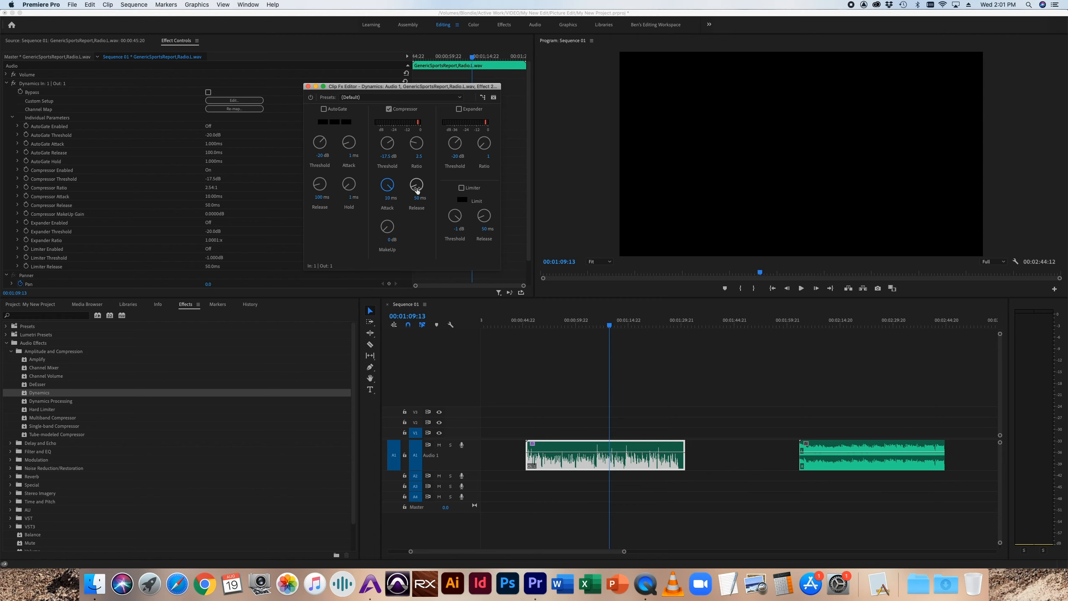
drag(418, 190, 417, 169)
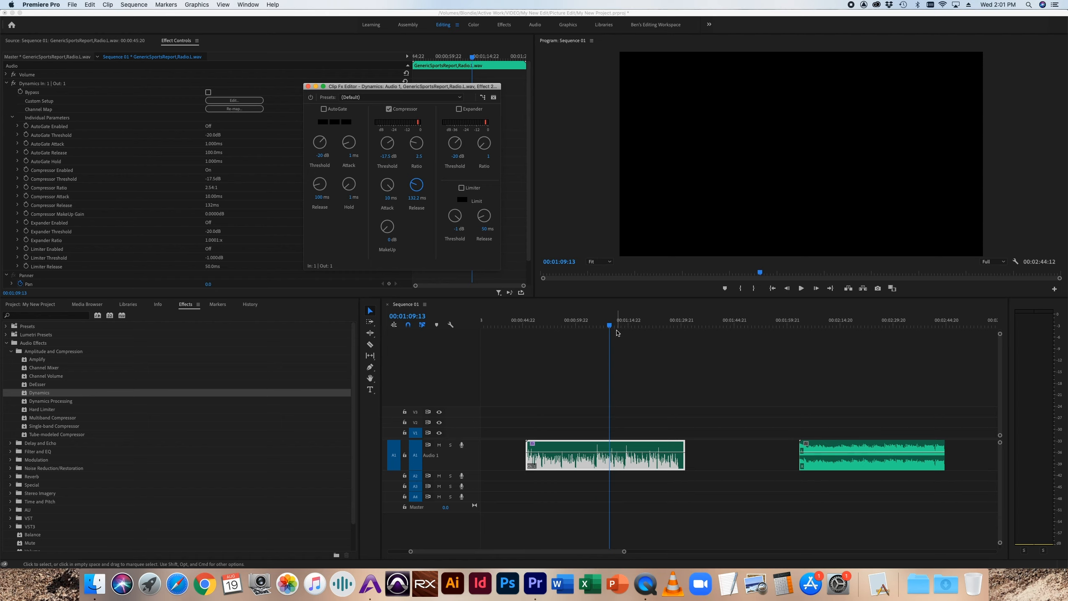
click(603, 327)
key(space)
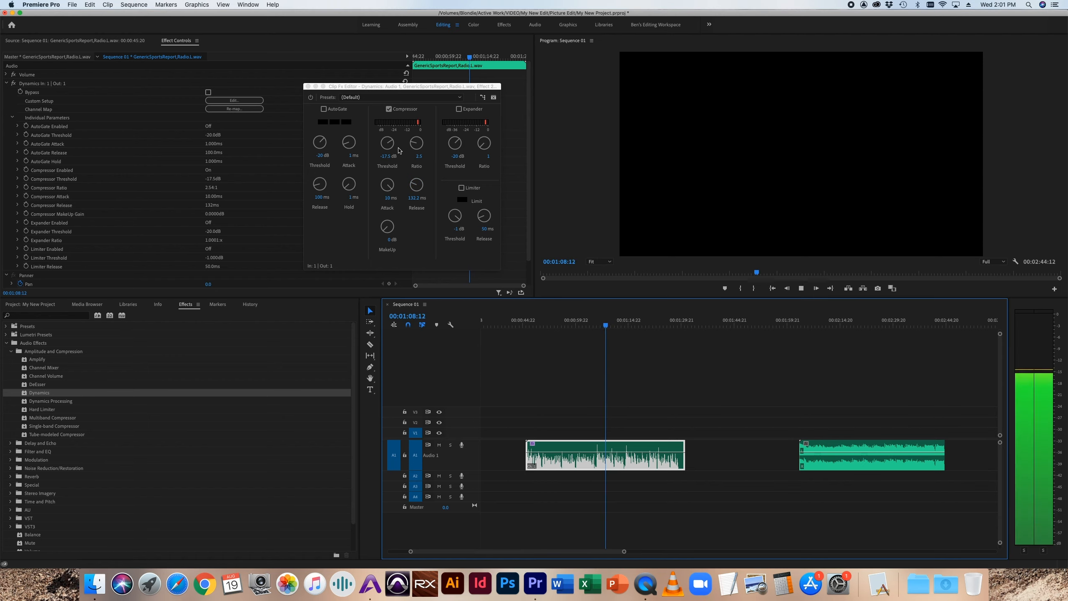
drag(384, 147, 407, 128)
key(space)
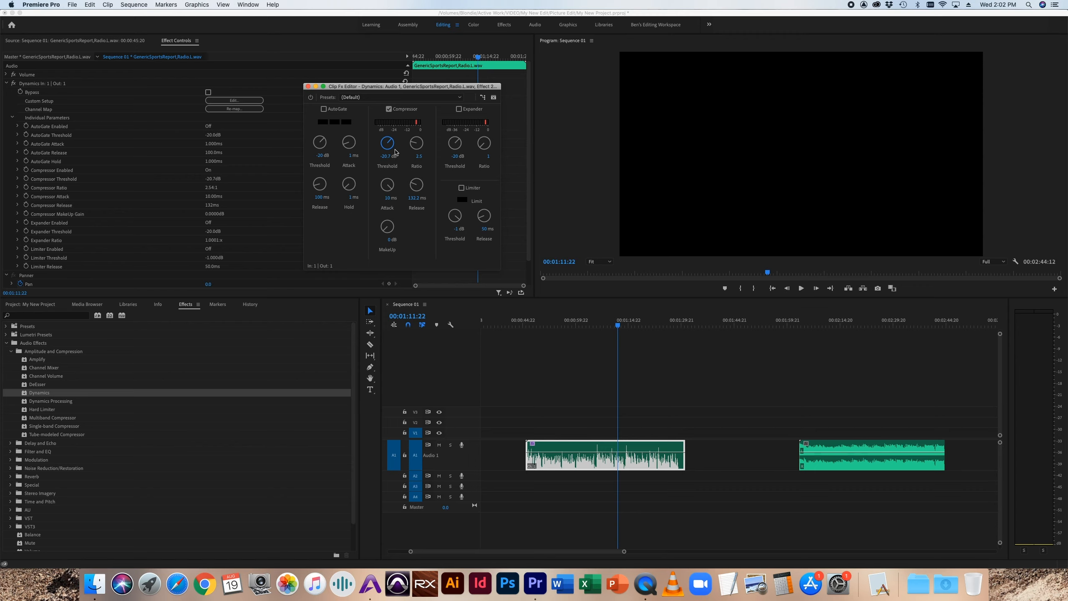
Step: Replay the sports report from about 00:01:05 and set the compressor's makeup gain to about 3.5 dB
click(606, 327)
drag(606, 327, 595, 327)
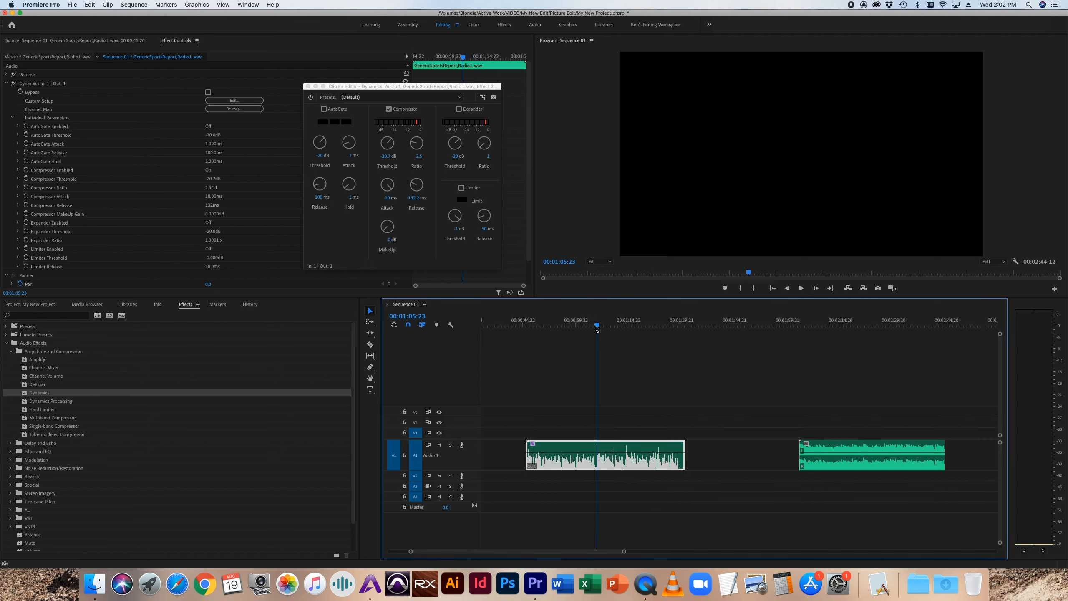
key(space)
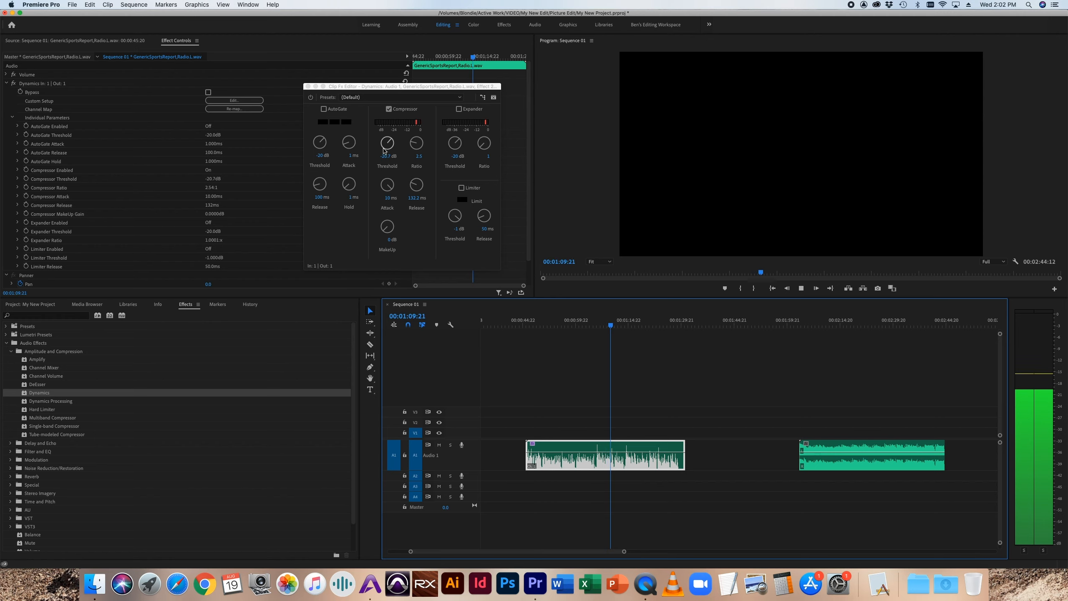
key(space)
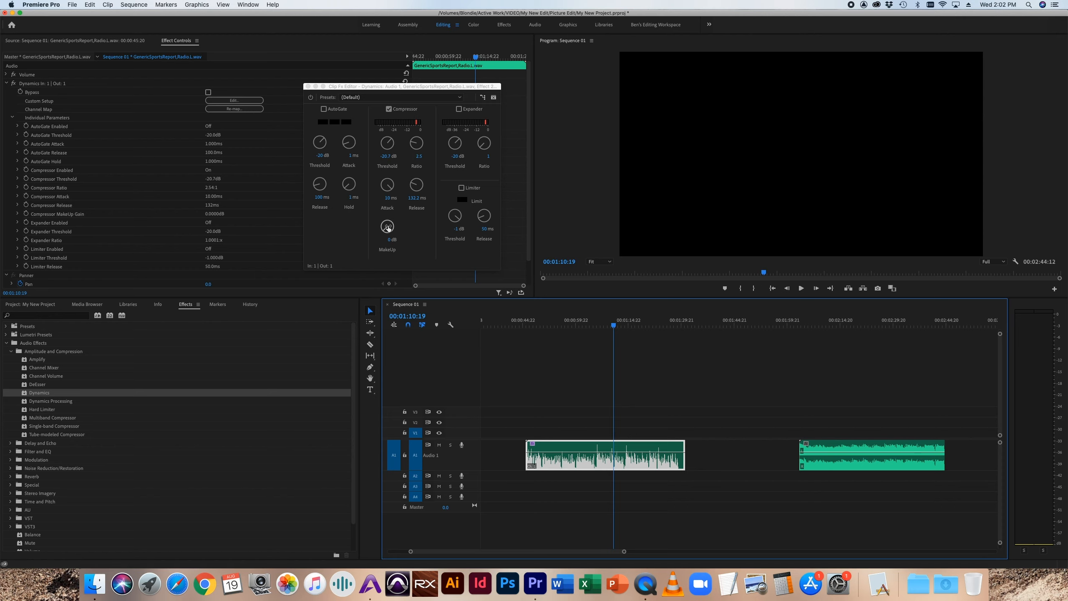
mouse_move(387, 226)
mouse_down()
mouse_move(386, 205)
mouse_move(386, 235)
mouse_up()
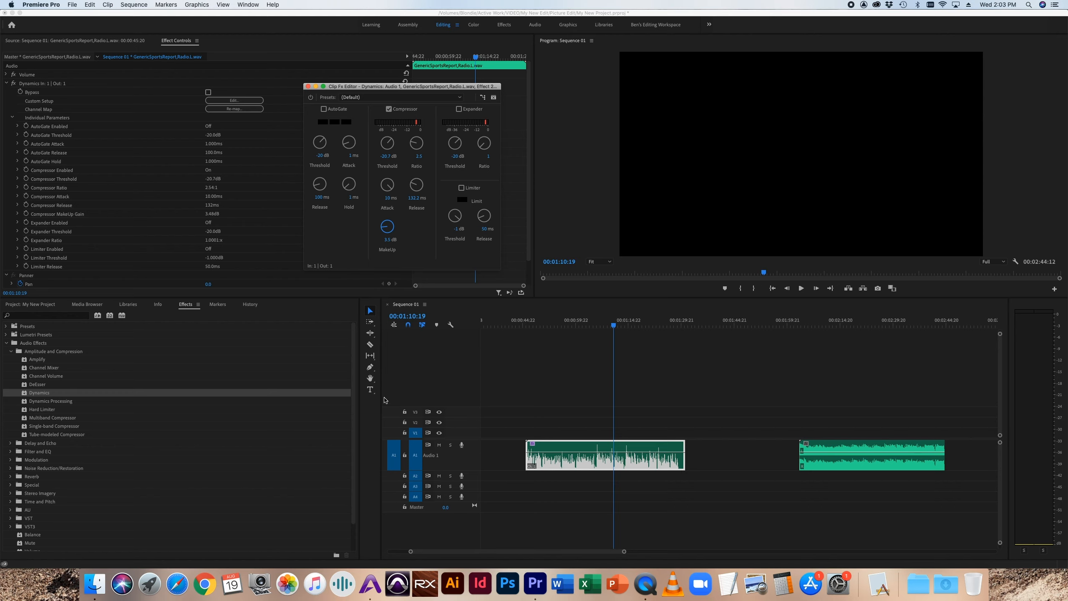
Step: Add volume keyframes along the sports report clip with the Pen tool and lower the level of the loud sections
click(370, 366)
click(572, 453)
click(599, 453)
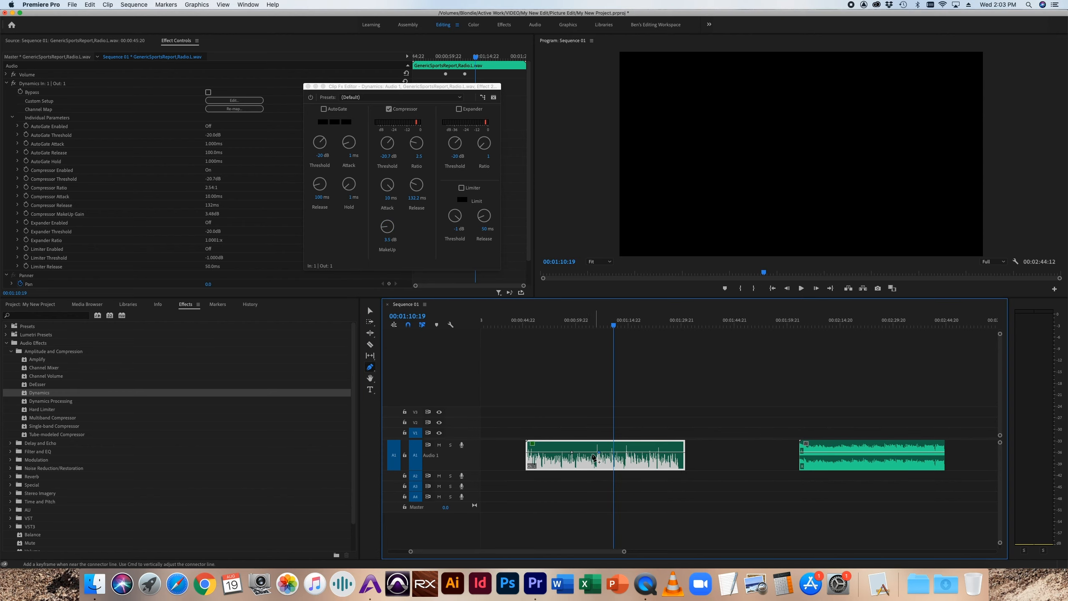
drag(578, 453, 626, 455)
click(621, 458)
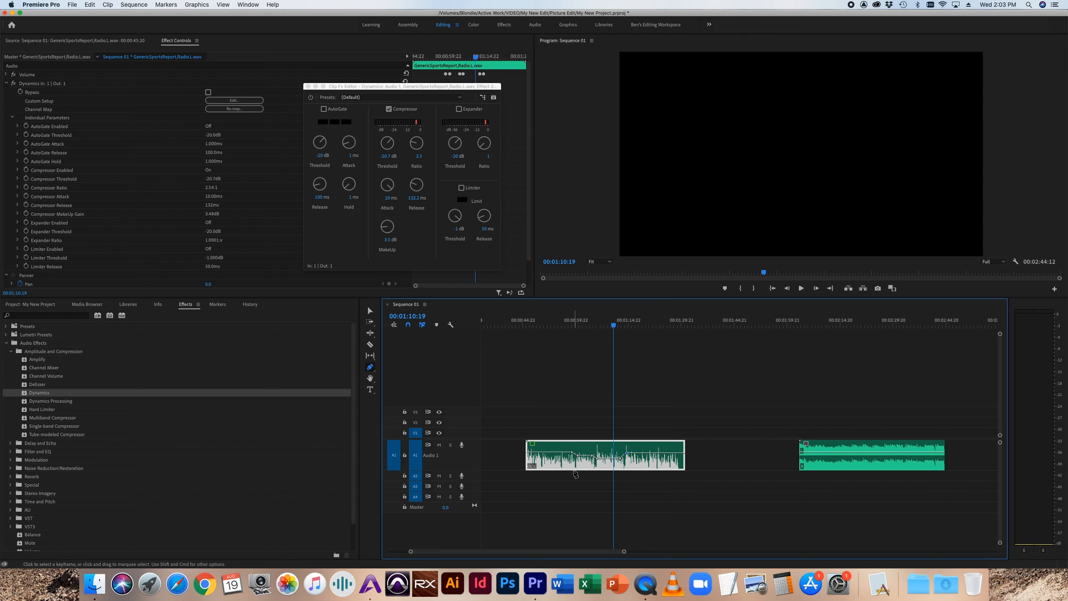
Step: Undo the volume keyframe edits on the sports report clip
key(super+z)
key(super+z)
key(super+z)
key(super+z)
key(super+z)
key(super+z)
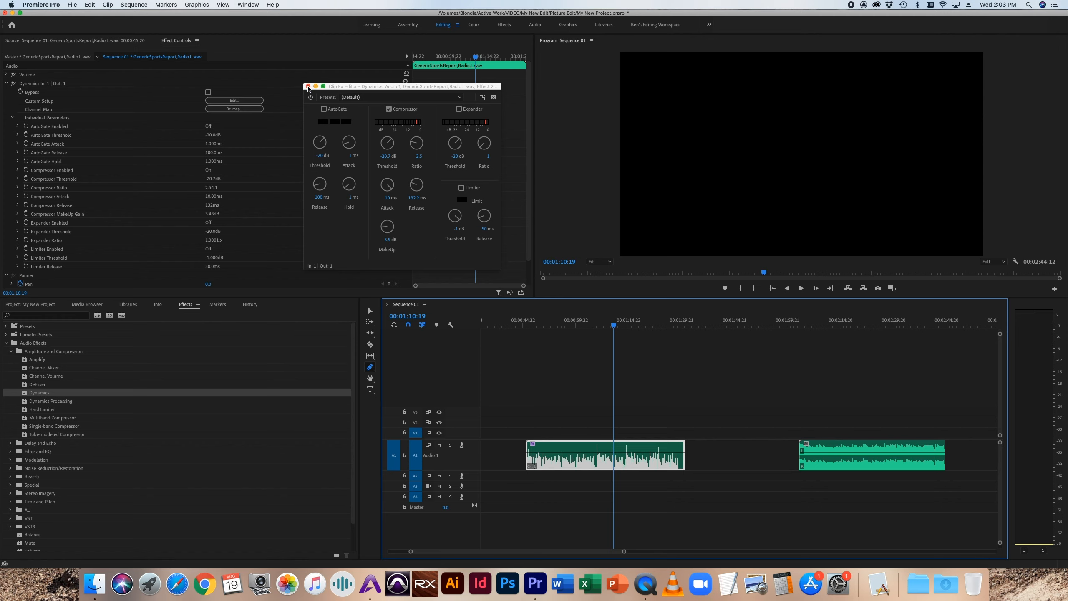
Step: Close the Dynamics editor and remove the Dynamics effect from the sports report clip
click(308, 86)
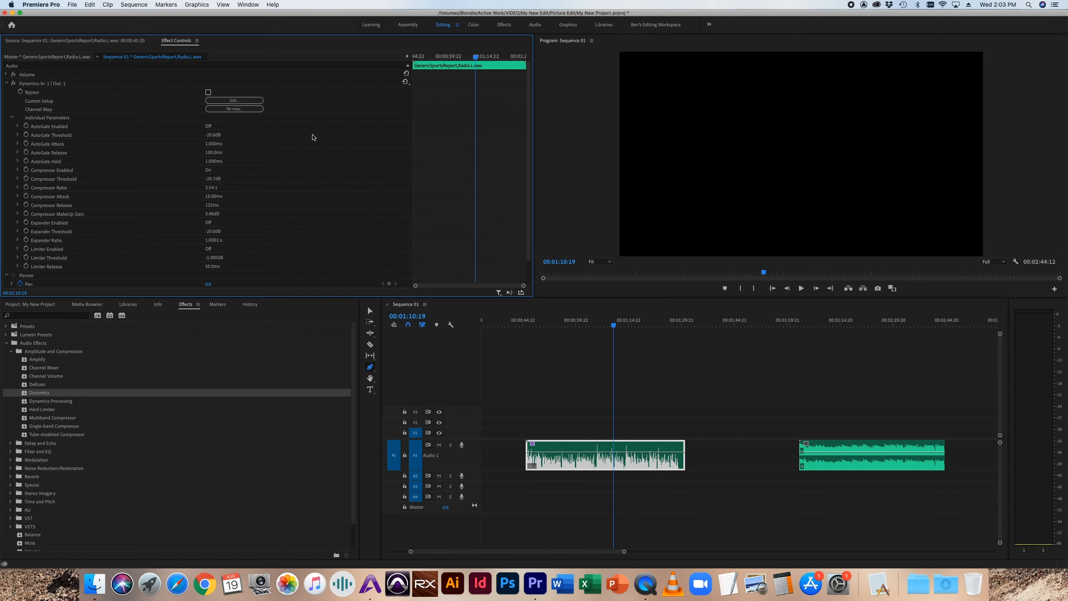
click(30, 83)
key(Delete)
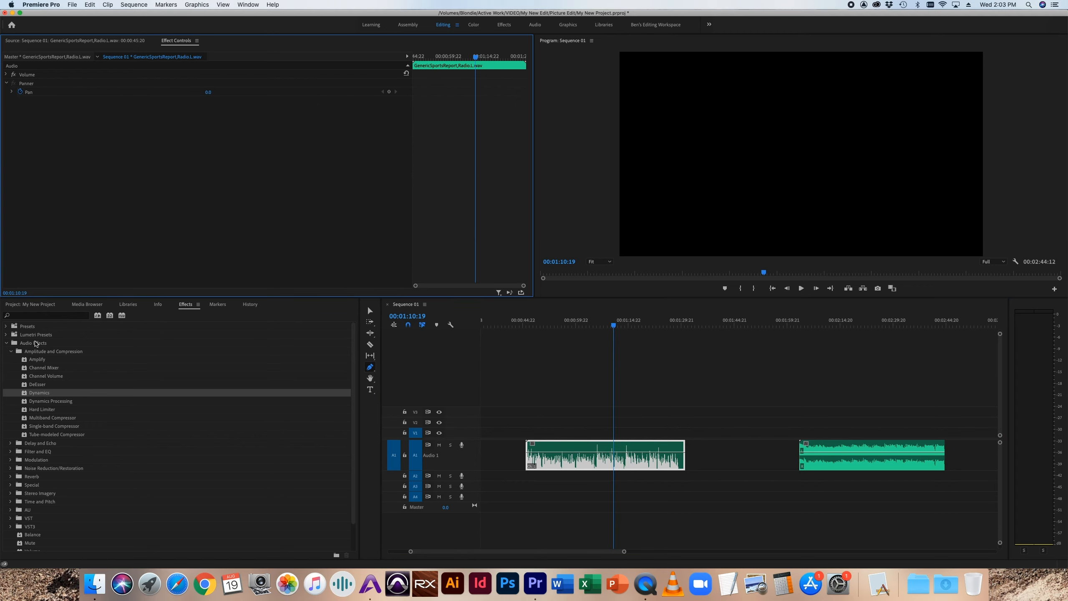
Step: Apply the Dynamics Processing effect to the sports report clip and reveal its custom setup editor alongside its individual parameters
drag(40, 402, 47, 169)
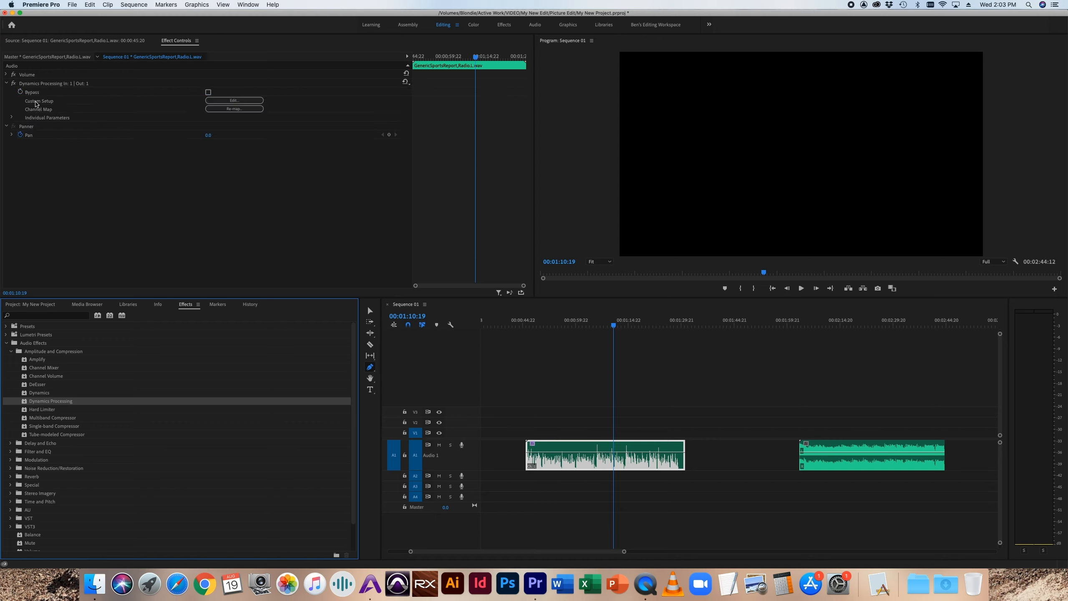
click(234, 101)
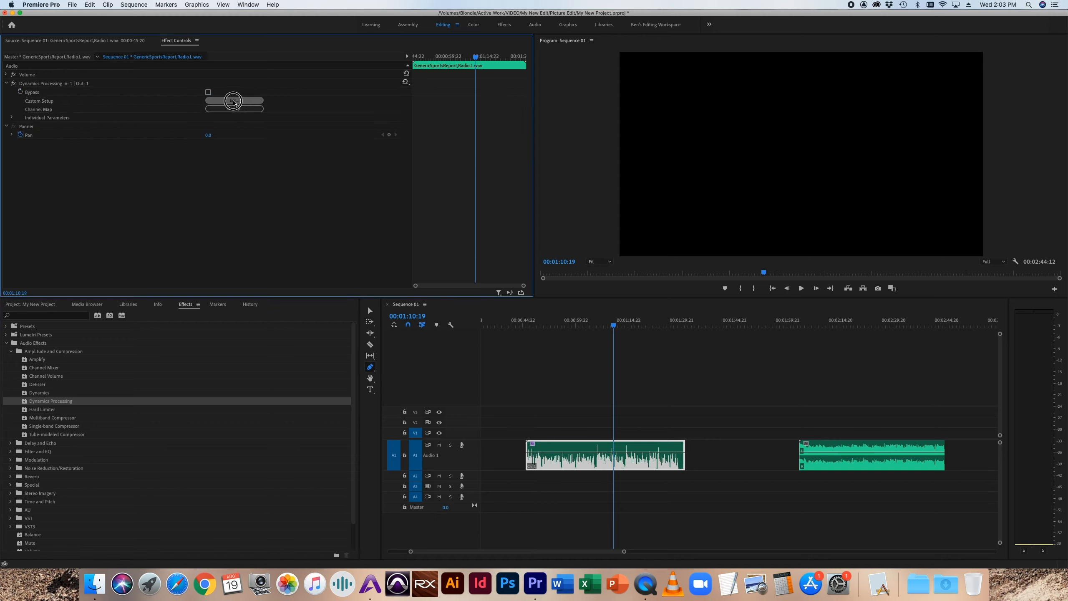
drag(490, 160, 308, 121)
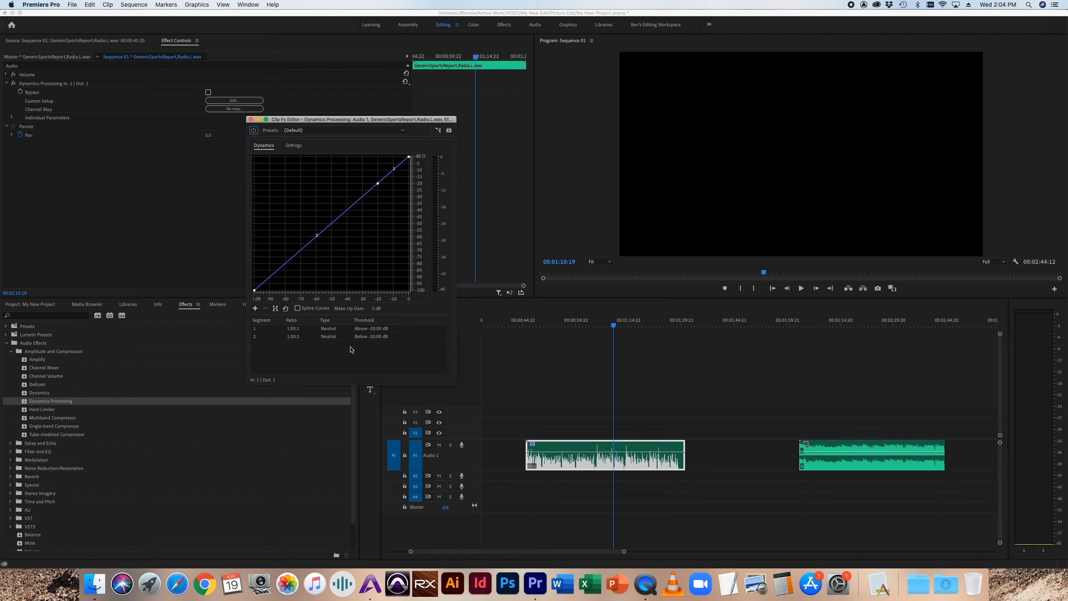
click(12, 117)
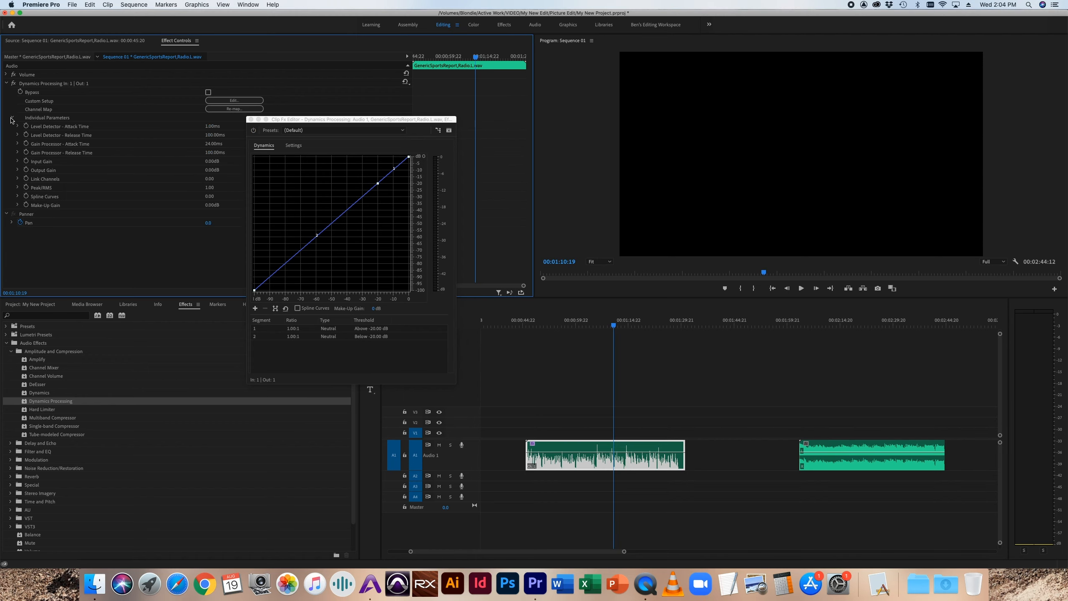
drag(297, 119, 101, 241)
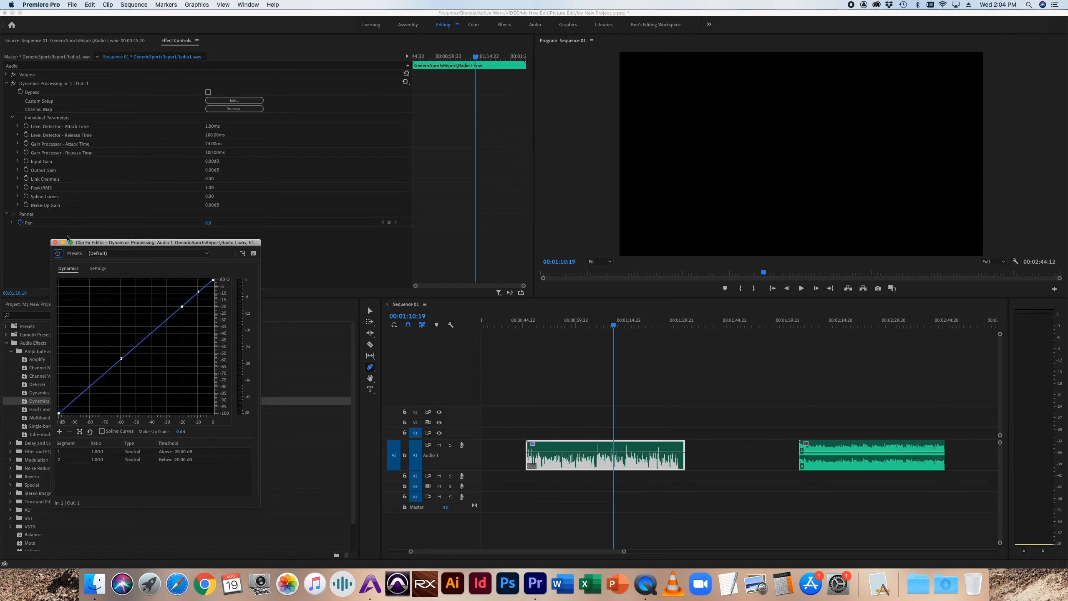
Step: Close the Dynamics Processing editor and remove the effect from the sports report clip
click(56, 243)
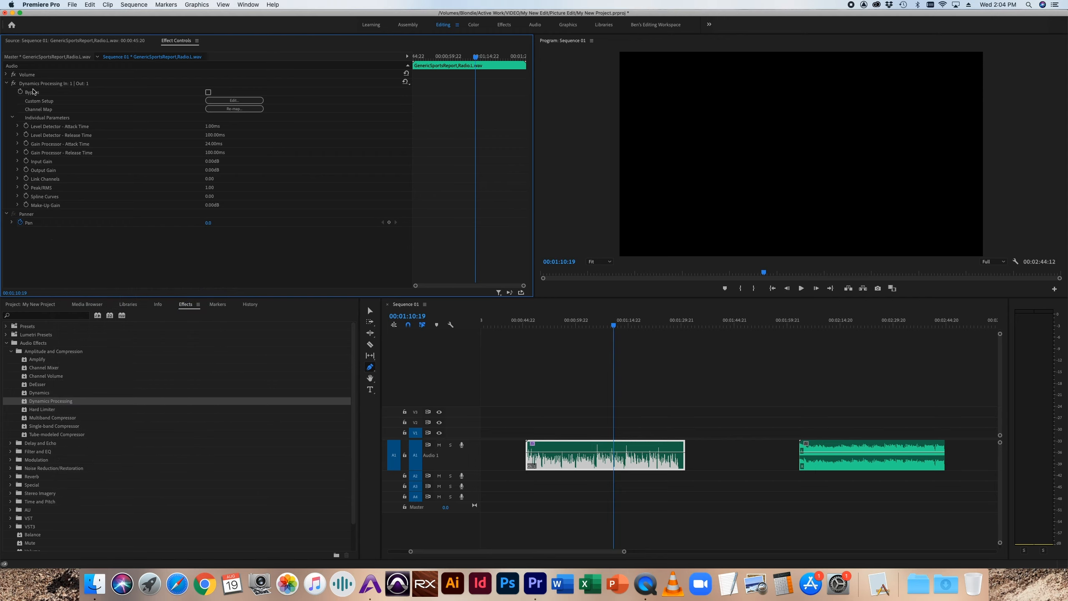
click(33, 85)
key(Delete)
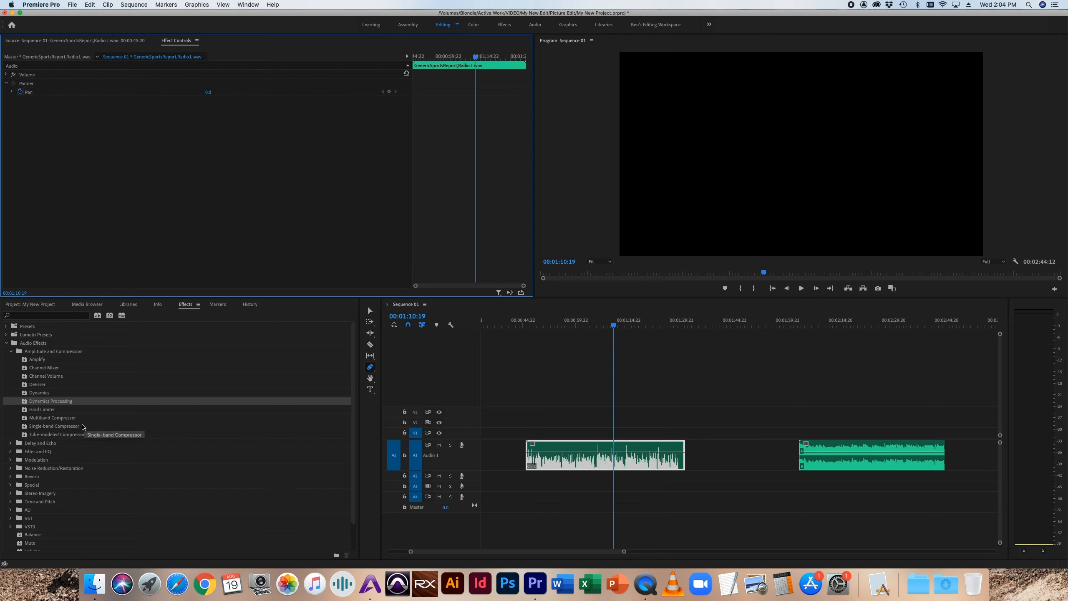
Step: Apply the Single-band Compressor effect to the sports report clip and review the controls in its custom setup editor
click(63, 427)
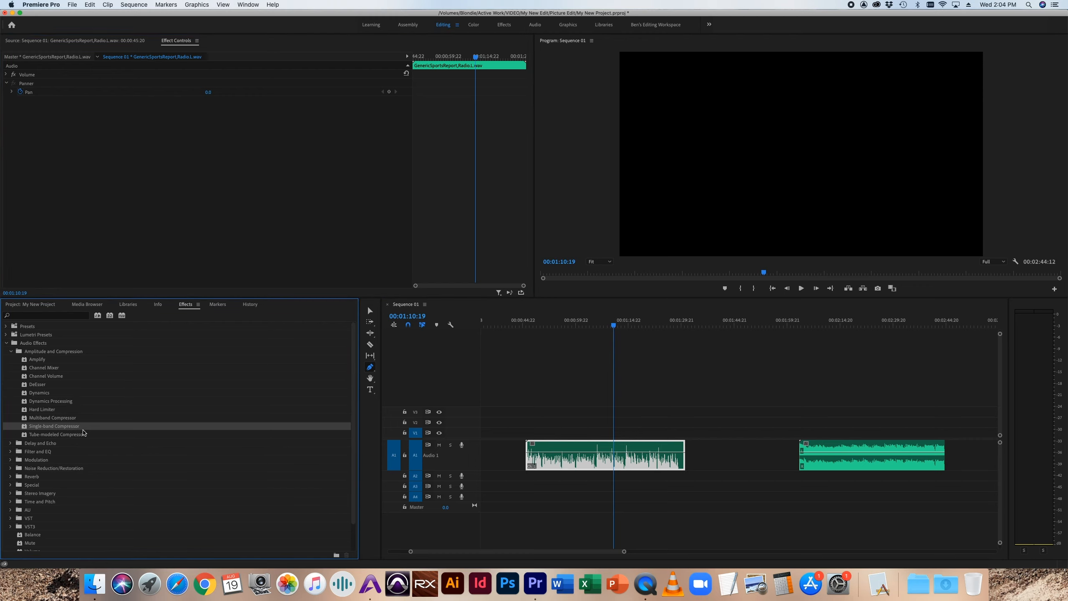
click(44, 410)
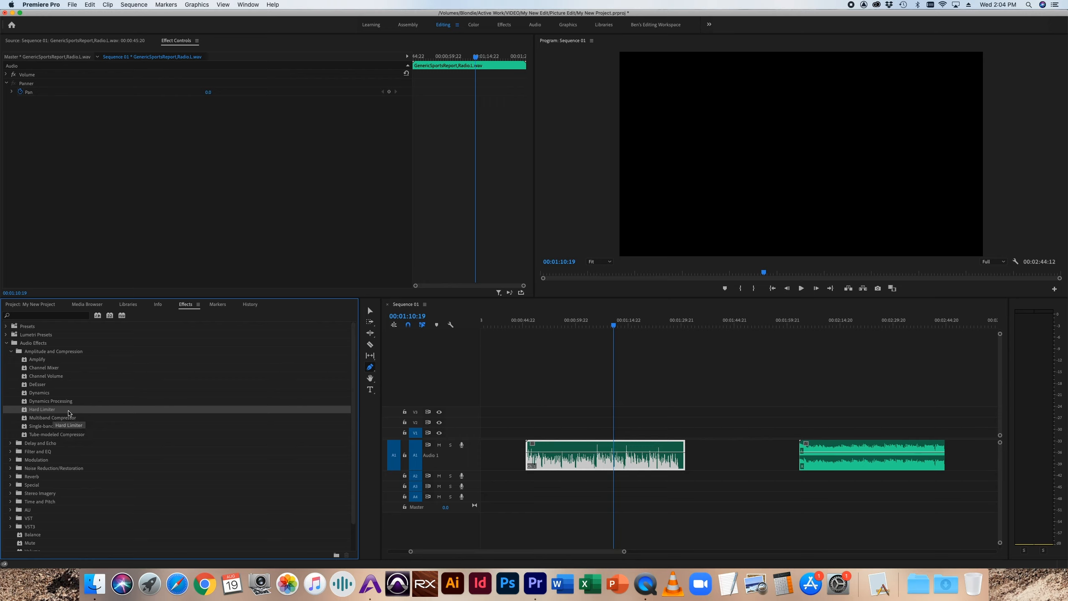
click(47, 419)
click(49, 427)
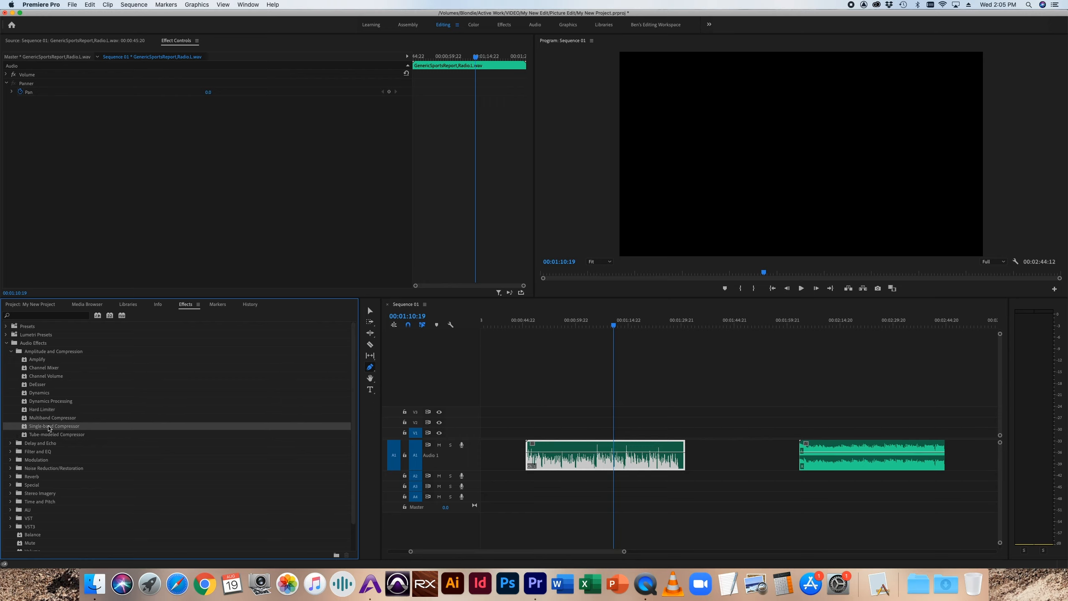
drag(49, 428, 574, 460)
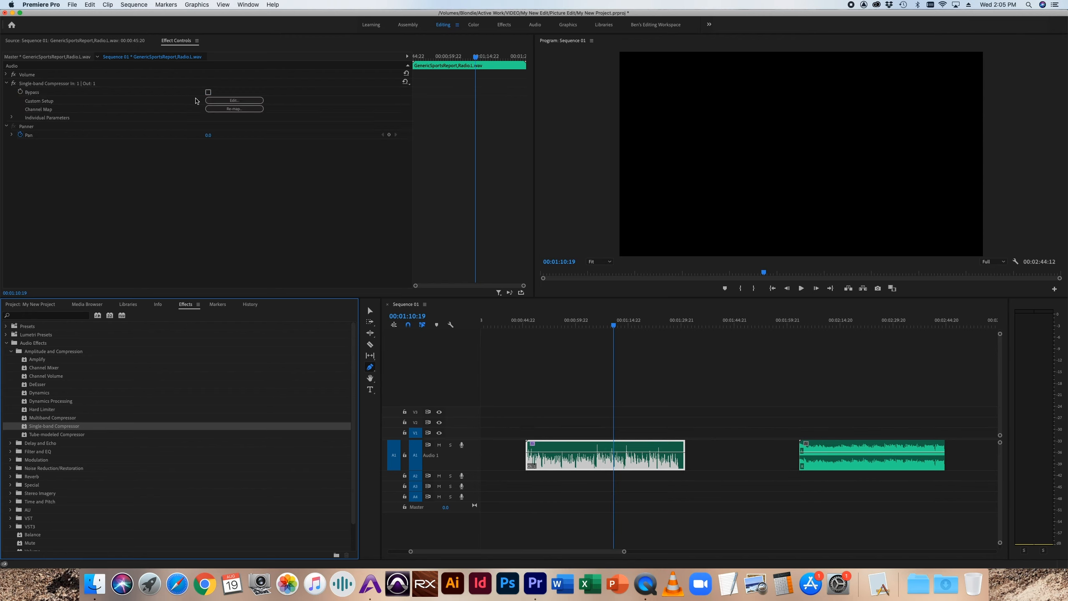
click(234, 100)
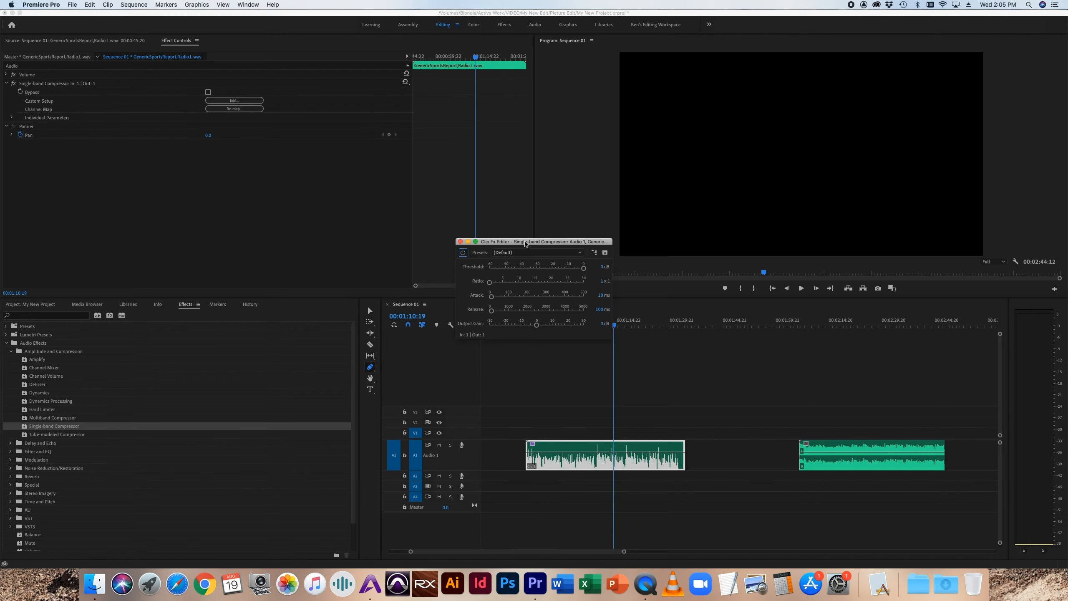
drag(525, 243, 320, 163)
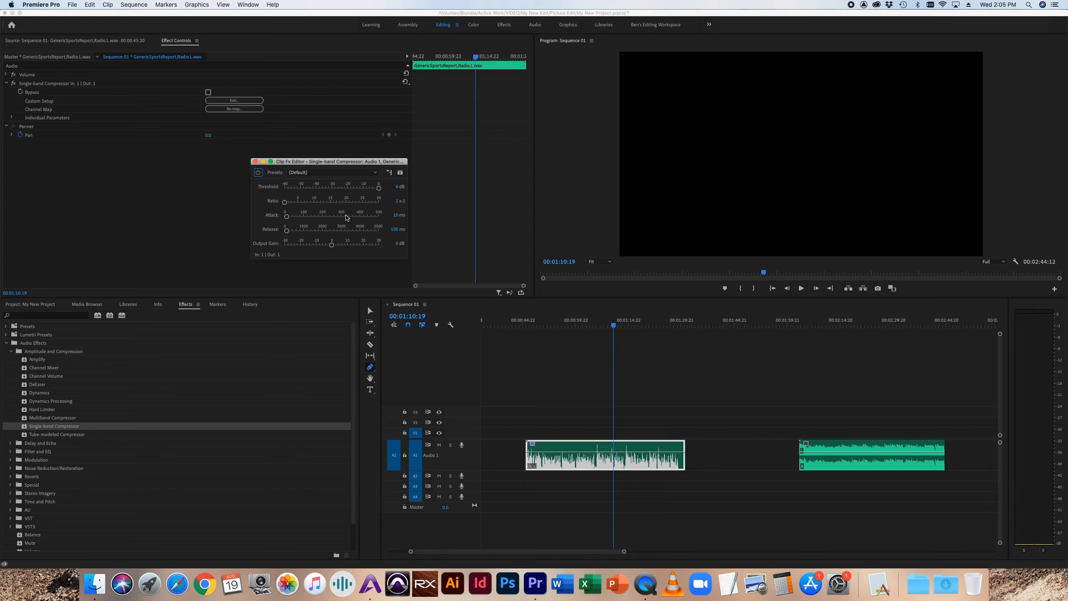
click(256, 162)
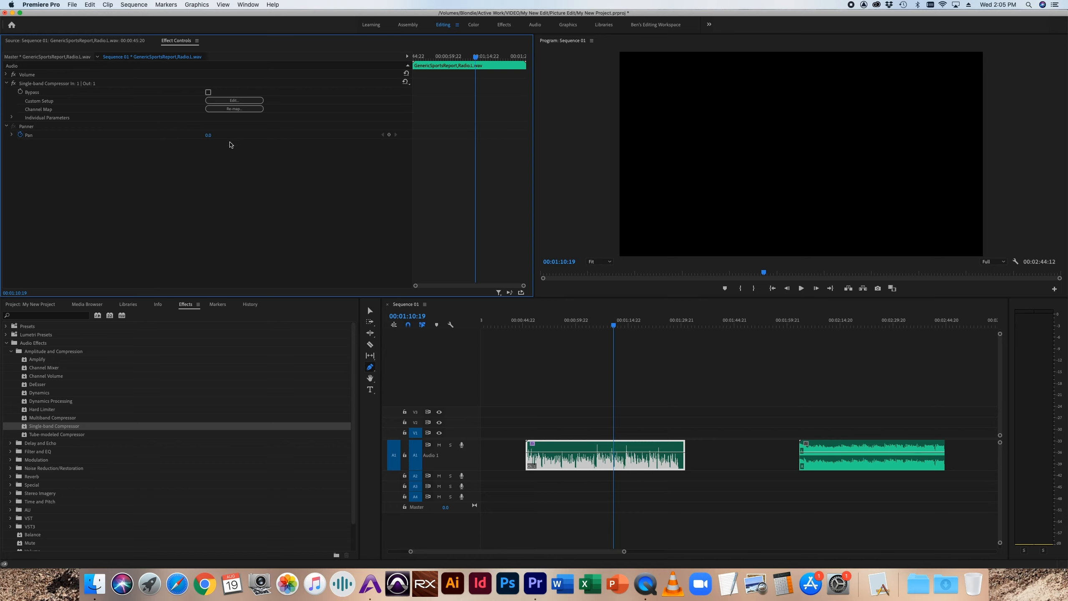
Step: Close the Single-band Compressor's setup editor after reviewing its controls and remove the effect from the sports report clip
click(247, 101)
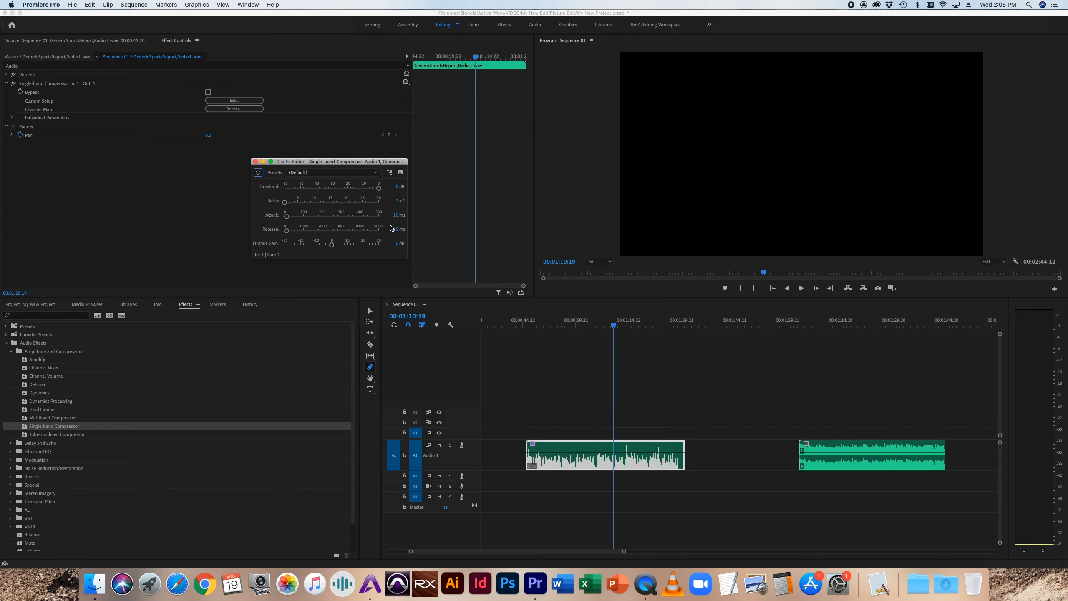
click(255, 163)
click(256, 162)
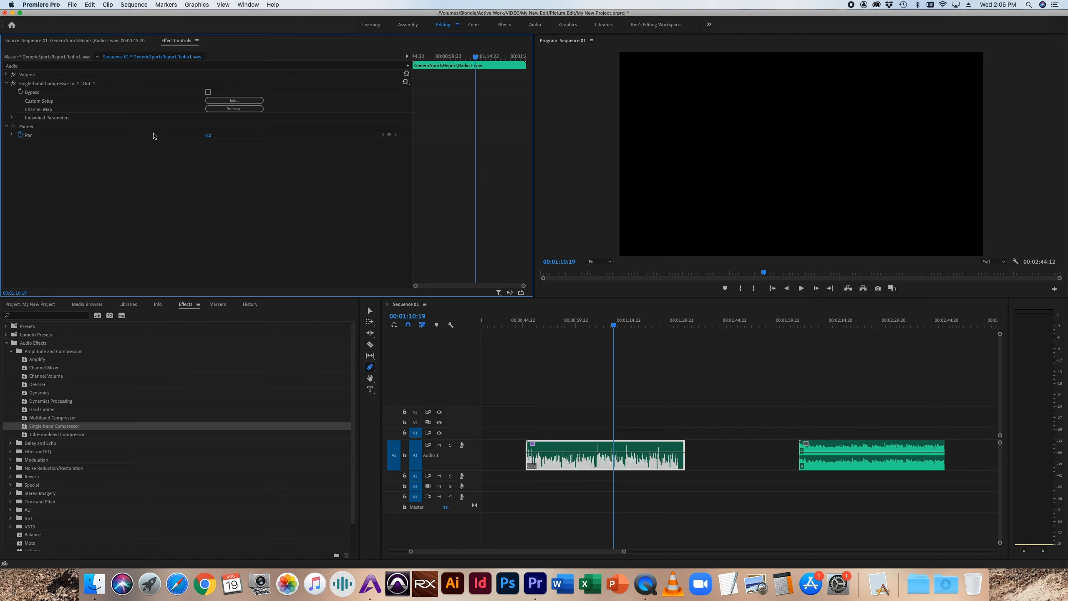
click(49, 84)
key(Delete)
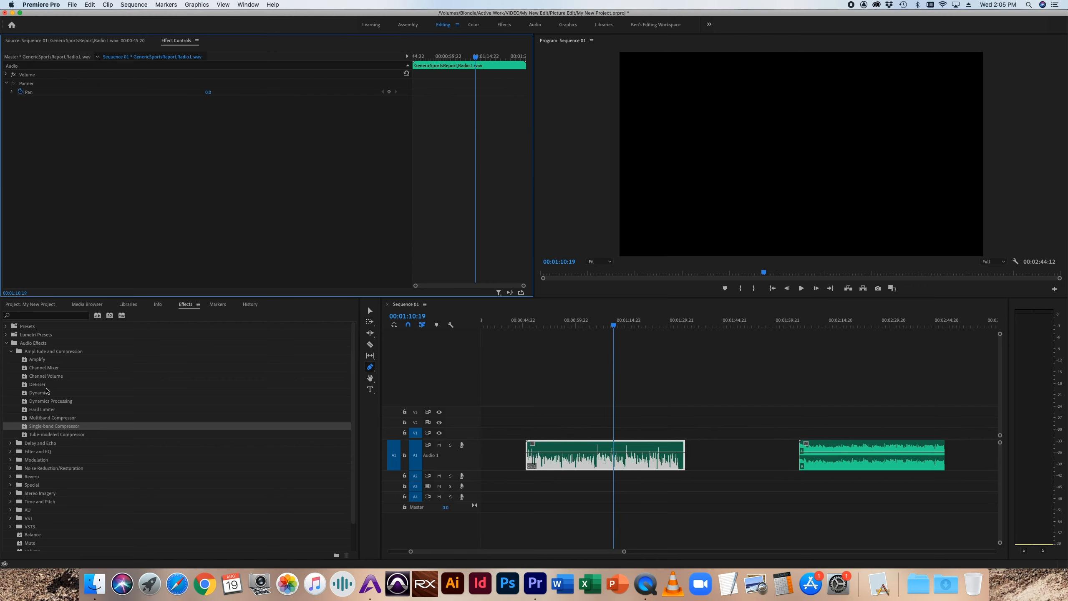
Step: Apply the Delay effect from Delay and Echo to the sports report clip and play the result
click(10, 352)
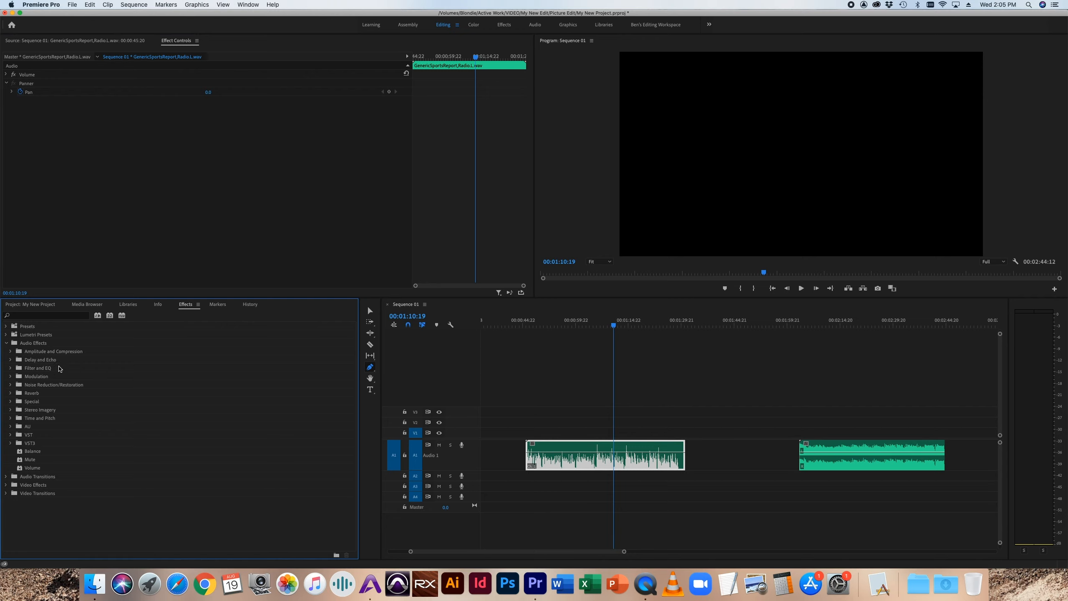
click(10, 360)
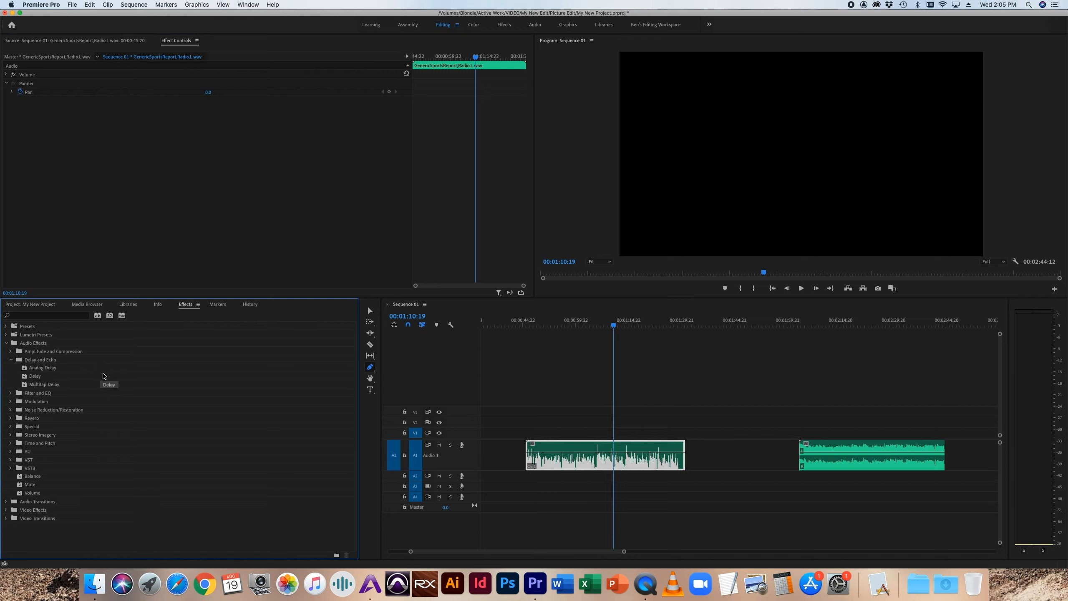
click(25, 379)
drag(25, 383, 602, 454)
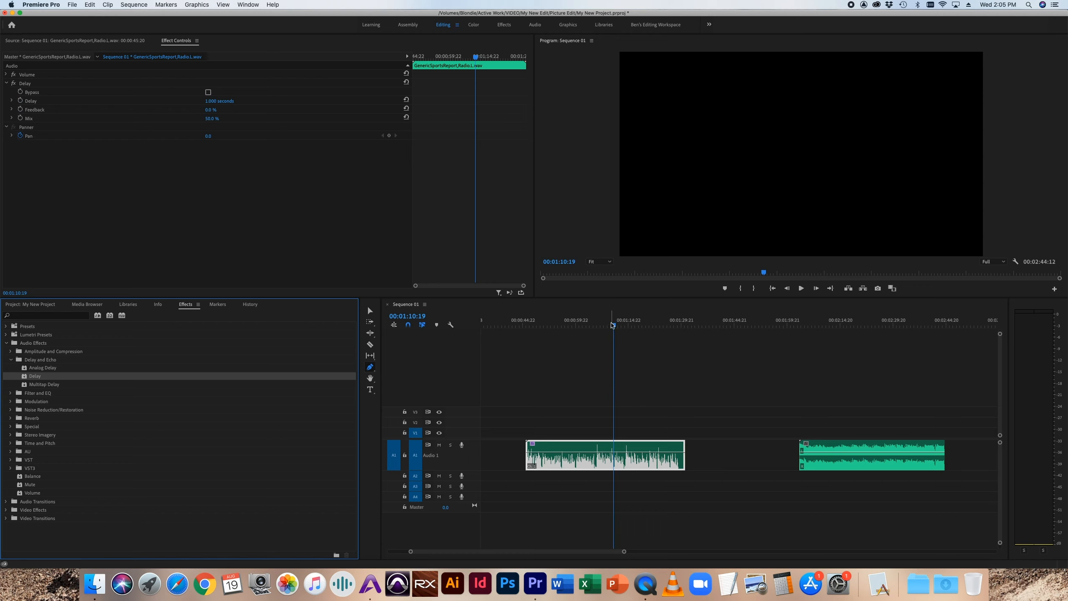
drag(612, 324, 600, 333)
key(space)
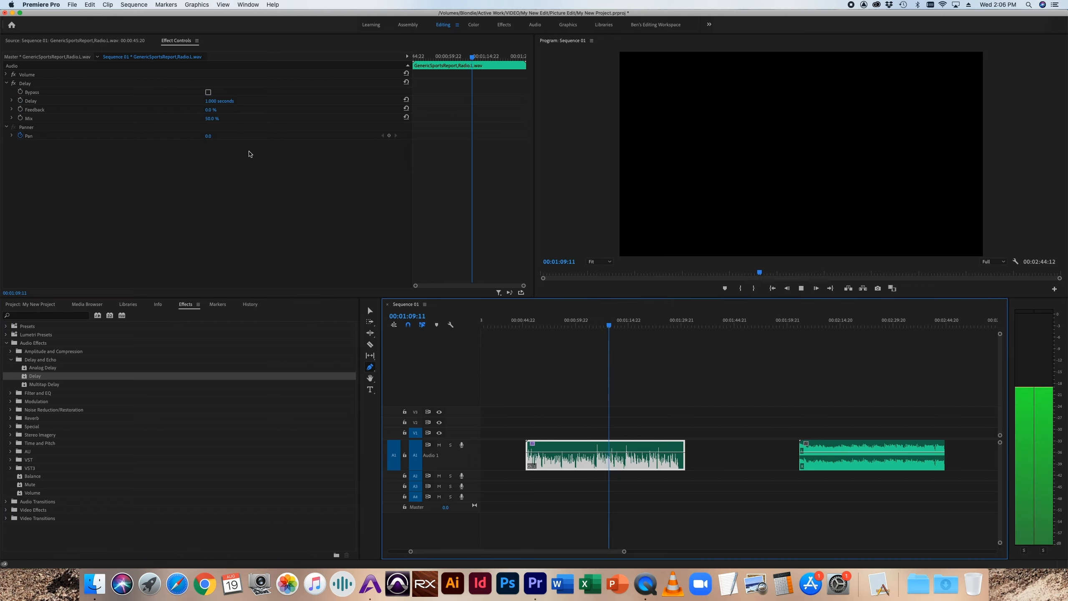
key(space)
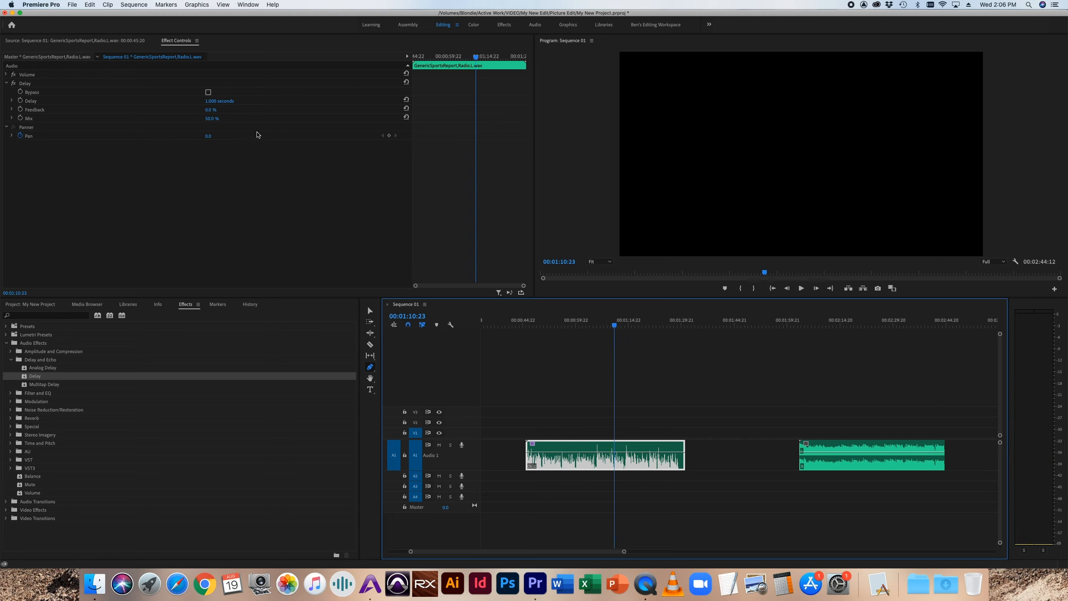
Step: Raise the Delay effect's Feedback to about 35% and play the sports report clip
click(11, 109)
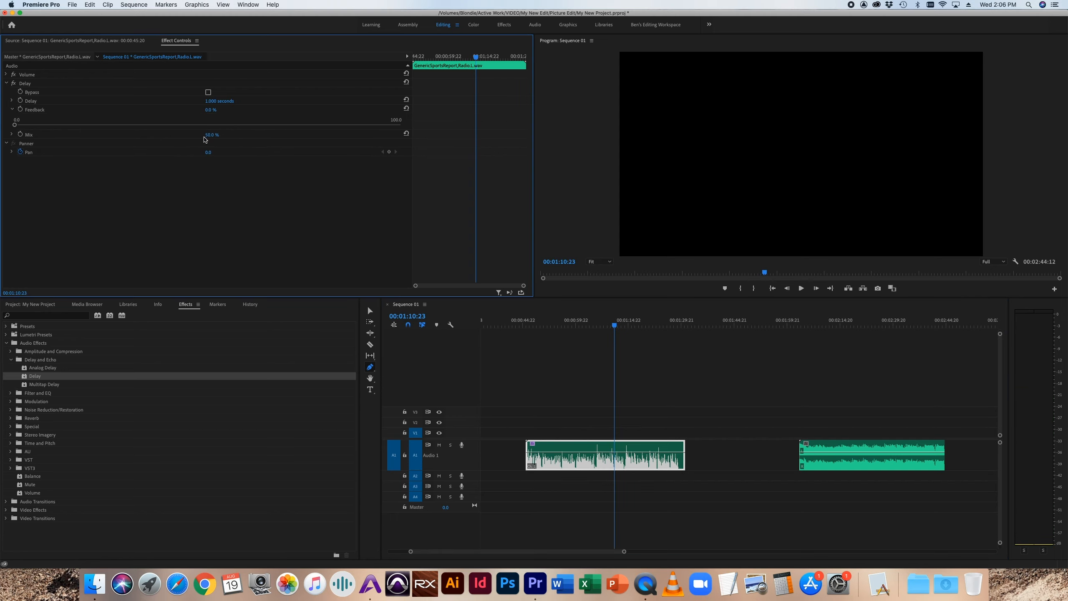
drag(21, 125, 152, 125)
key(space)
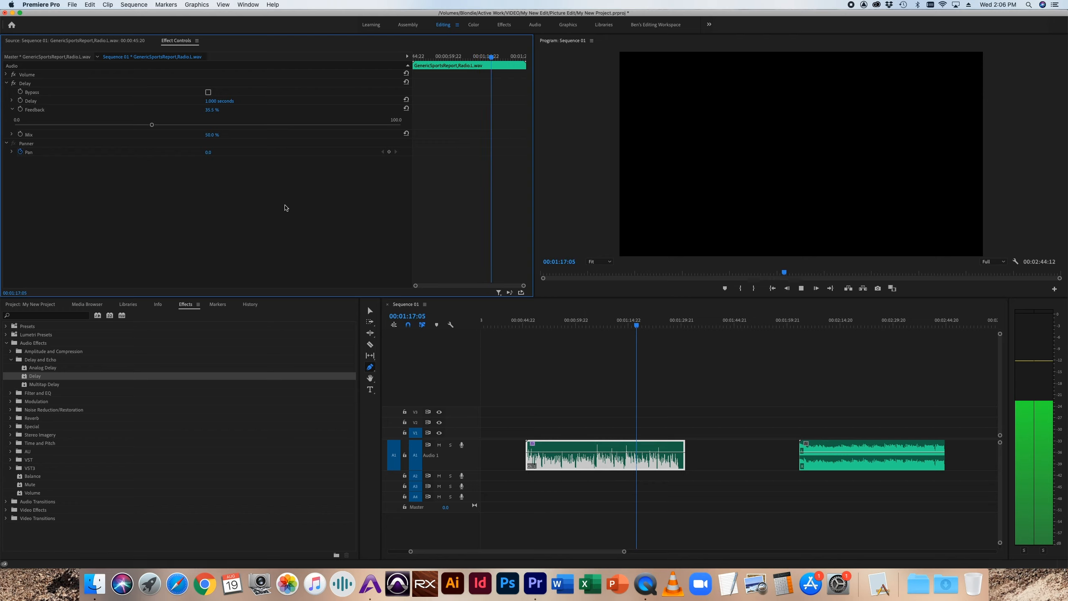
key(space)
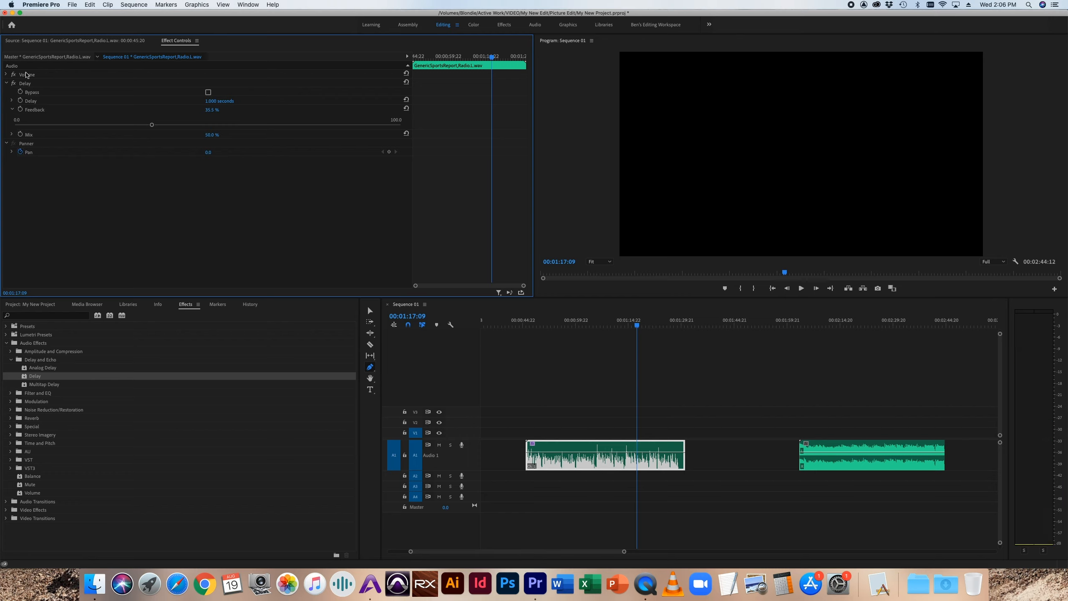
Step: Remove the Delay effect from the sports report clip and collapse the Delay and Echo effects folder
click(31, 84)
key(Delete)
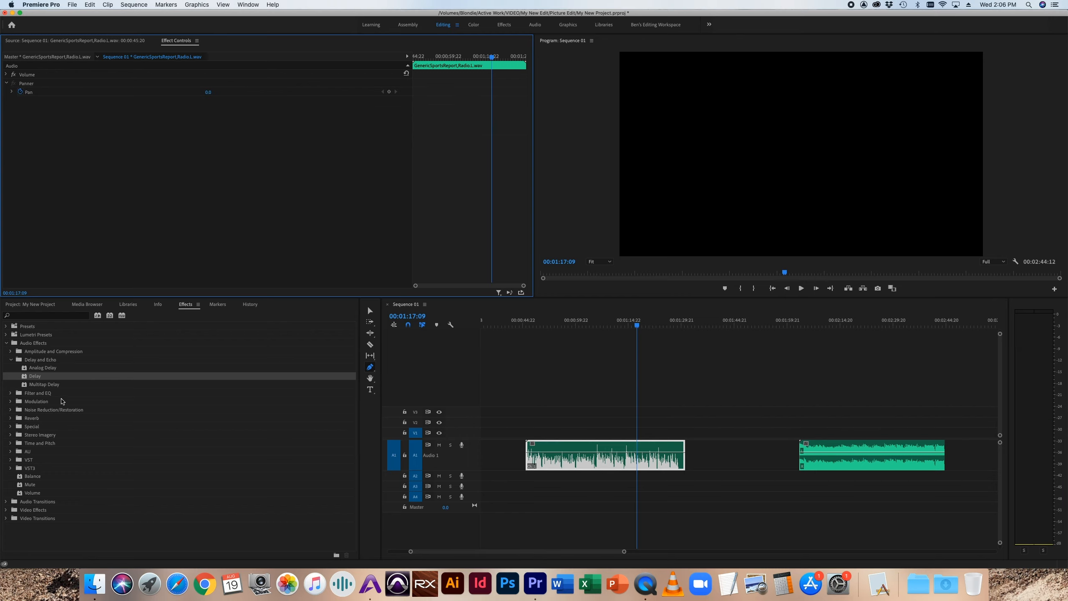
click(11, 360)
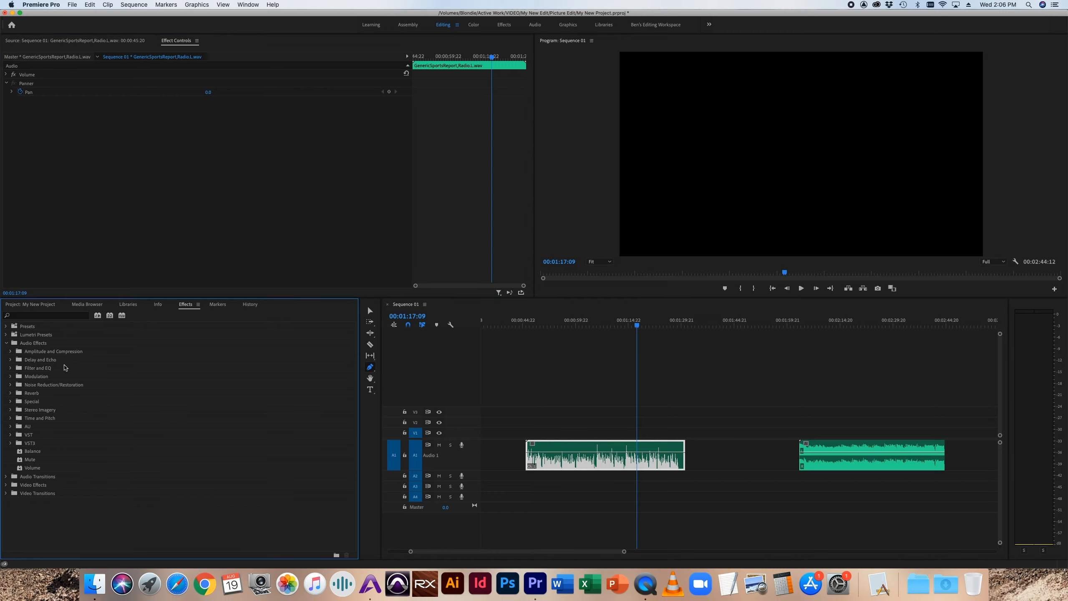
Step: Examine the Filter and EQ audio effects, comparing the Highpass and Lowpass entries
click(11, 368)
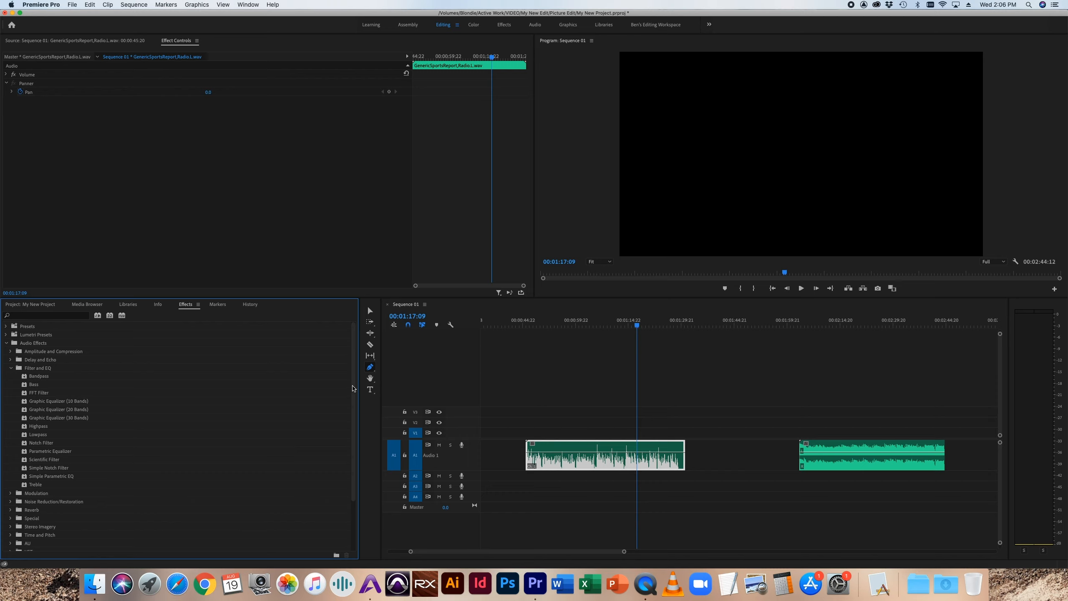
drag(354, 392, 353, 376)
click(44, 426)
click(43, 436)
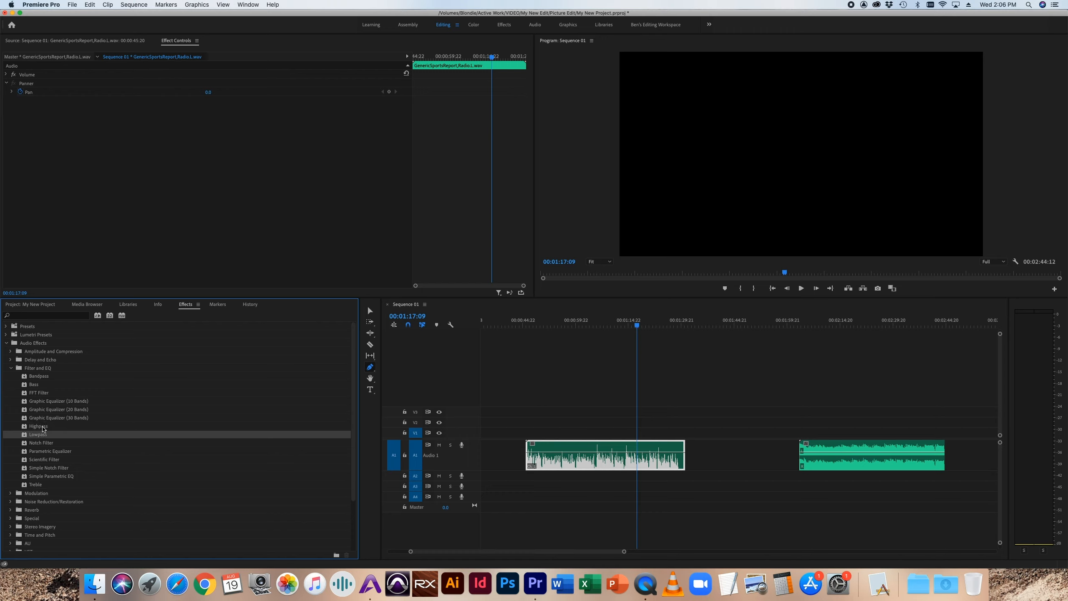
click(44, 428)
click(44, 436)
click(50, 426)
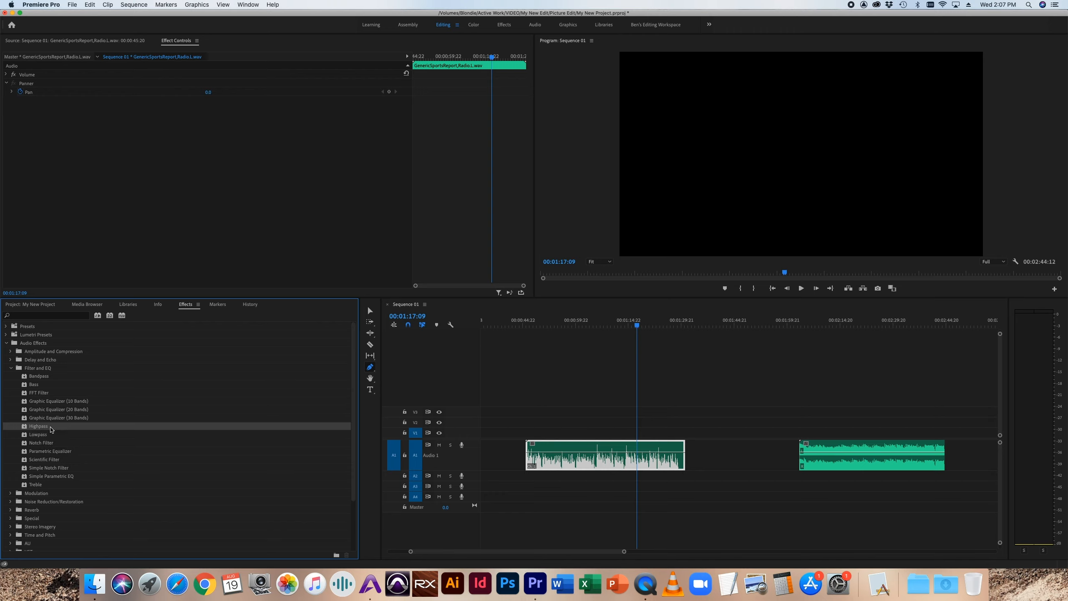
click(52, 436)
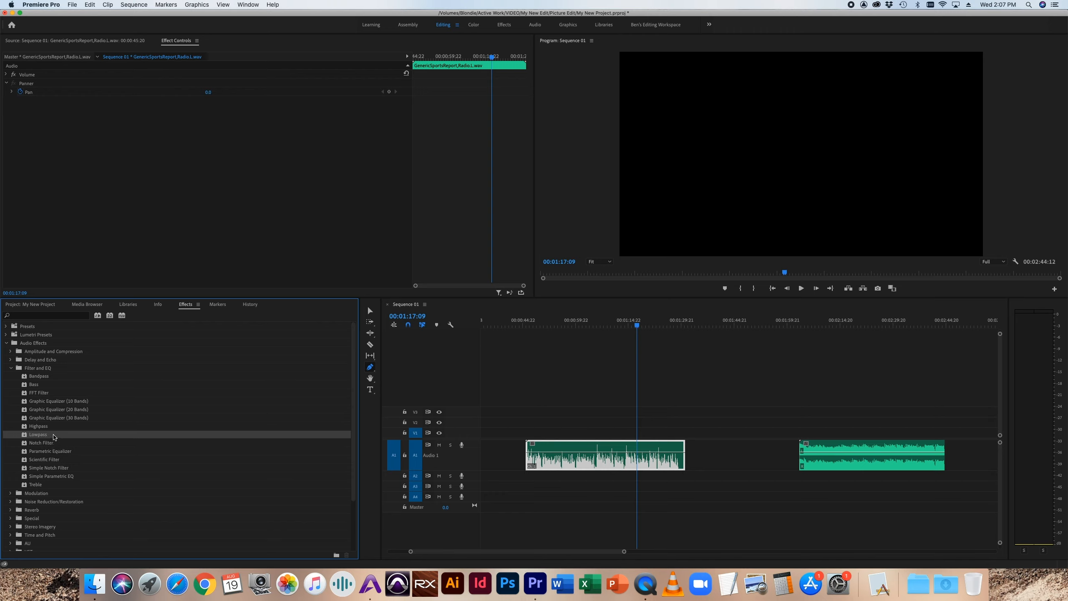
click(51, 427)
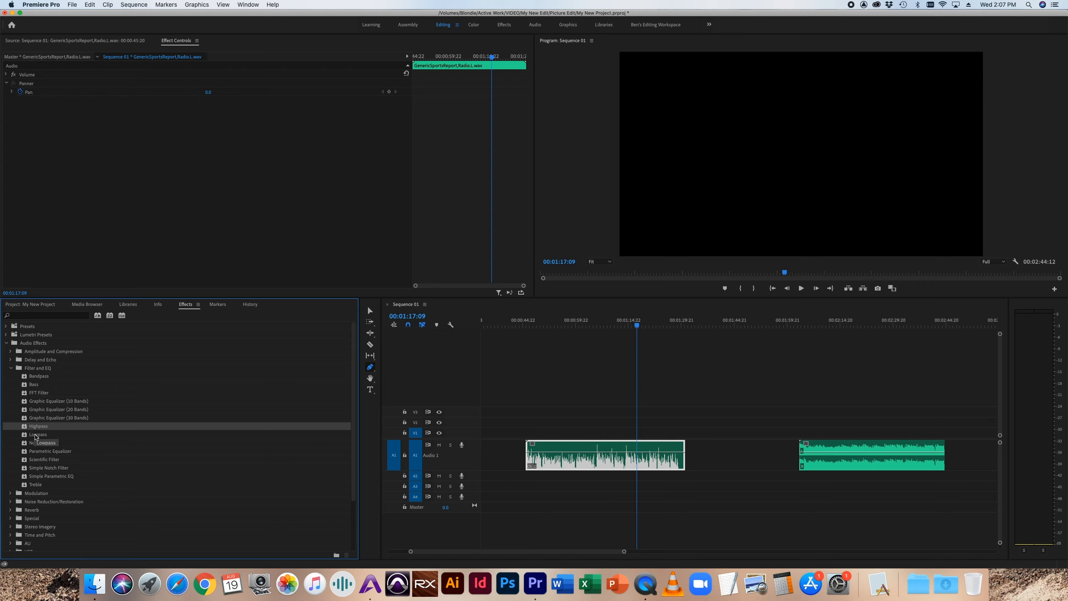
click(36, 436)
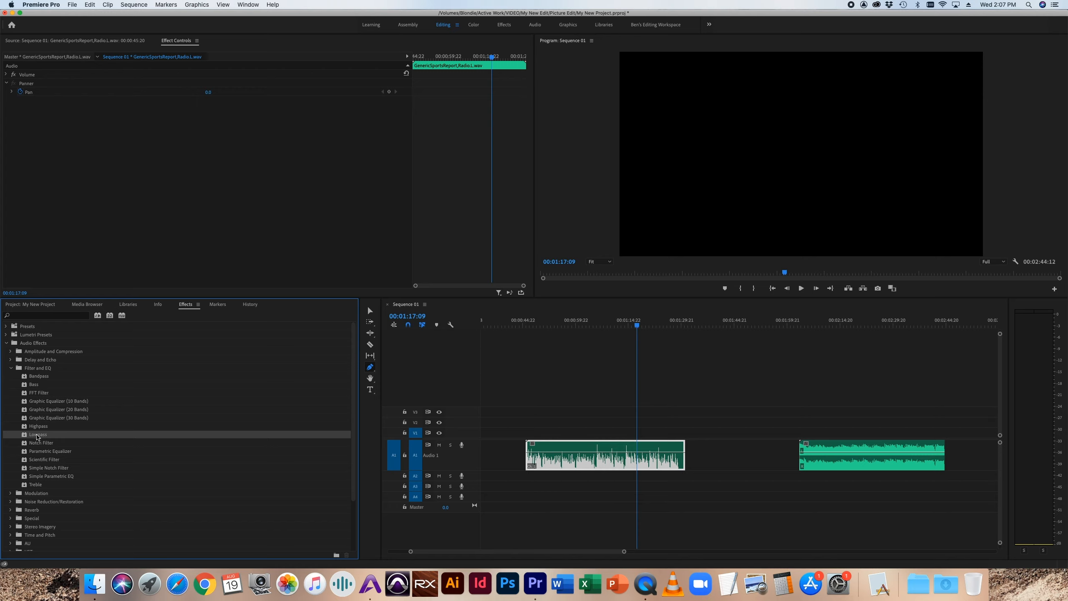
Step: Apply the Lowpass effect to the sports report clip and set its Cutoff to 23770 Hz
drag(39, 436, 589, 466)
click(11, 101)
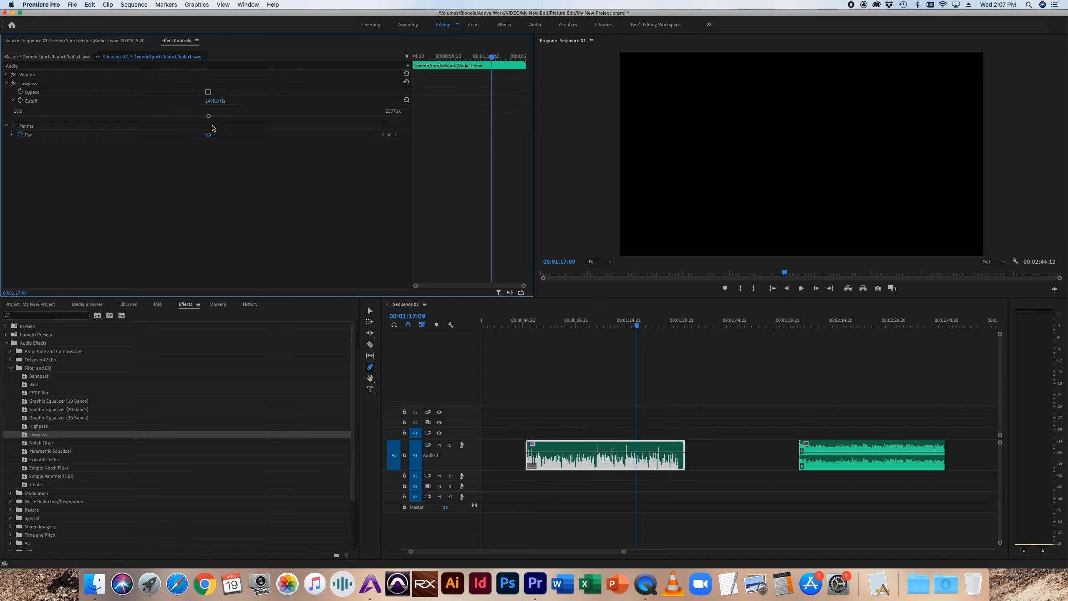
drag(209, 118, 404, 116)
Step: Play the sports report clip while sweeping the Lowpass Cutoff down to about 153 Hz
click(577, 322)
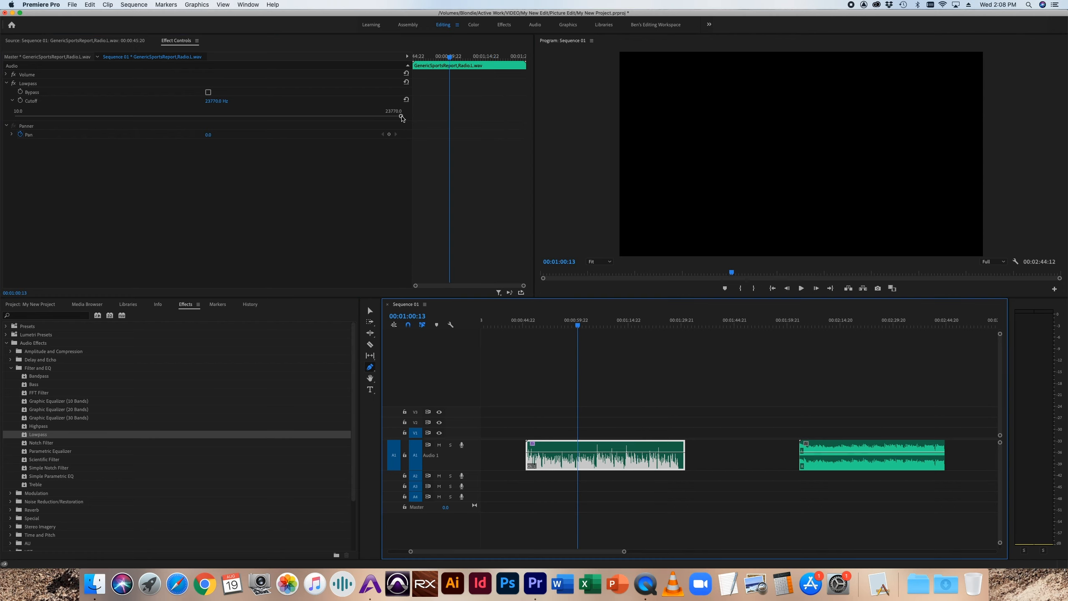
key(space)
drag(402, 117, 322, 119)
drag(274, 118, 123, 115)
key(space)
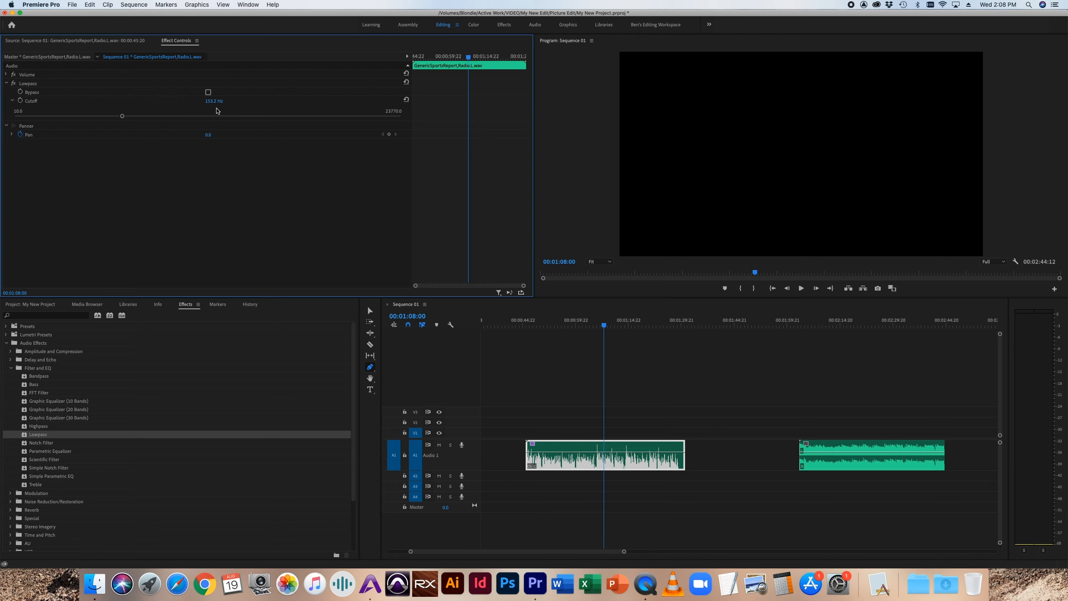
Step: Audition the sports report clip with the Lowpass Cutoff at about 90 Hz, and raise the Cutoff to about 1064 Hz
drag(122, 117, 108, 116)
key(space)
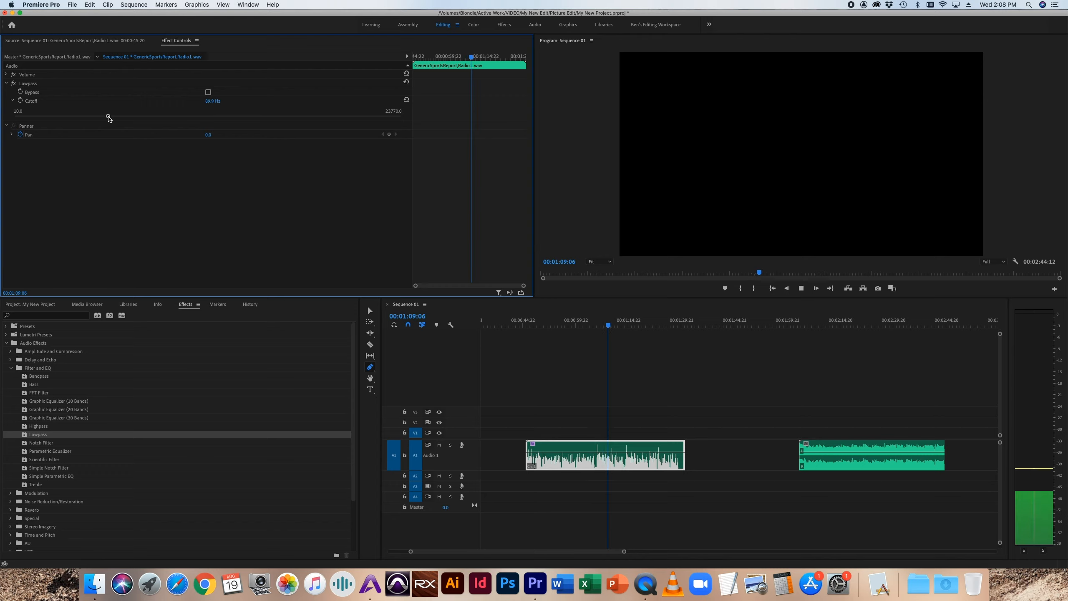
key(space)
drag(110, 117, 192, 120)
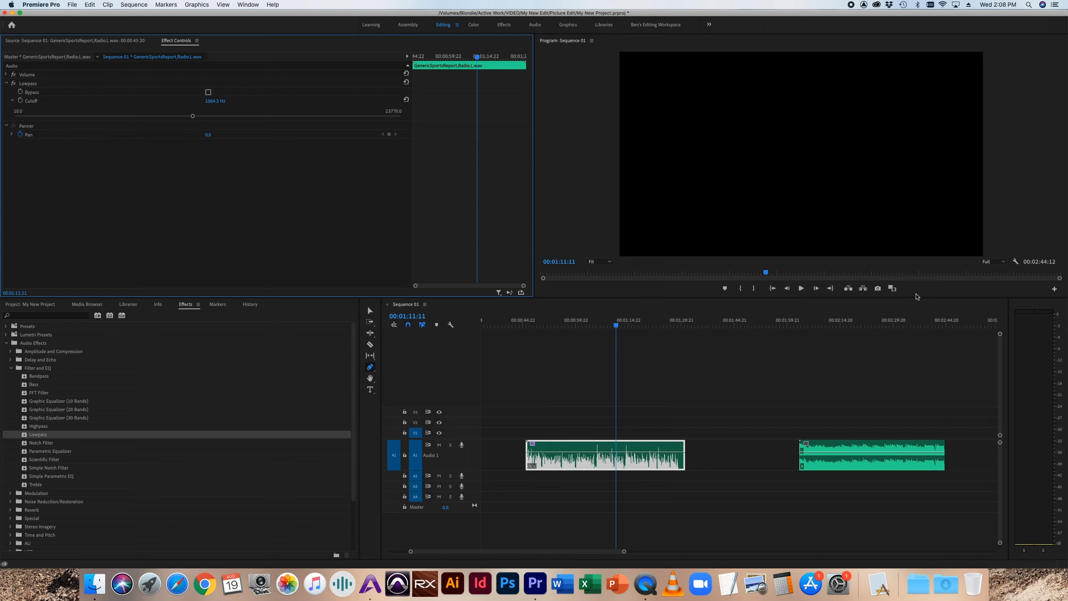
Step: Play the Batman Series Theme clip from about 00:02:10 to hear it without the Lowpass effect
click(824, 321)
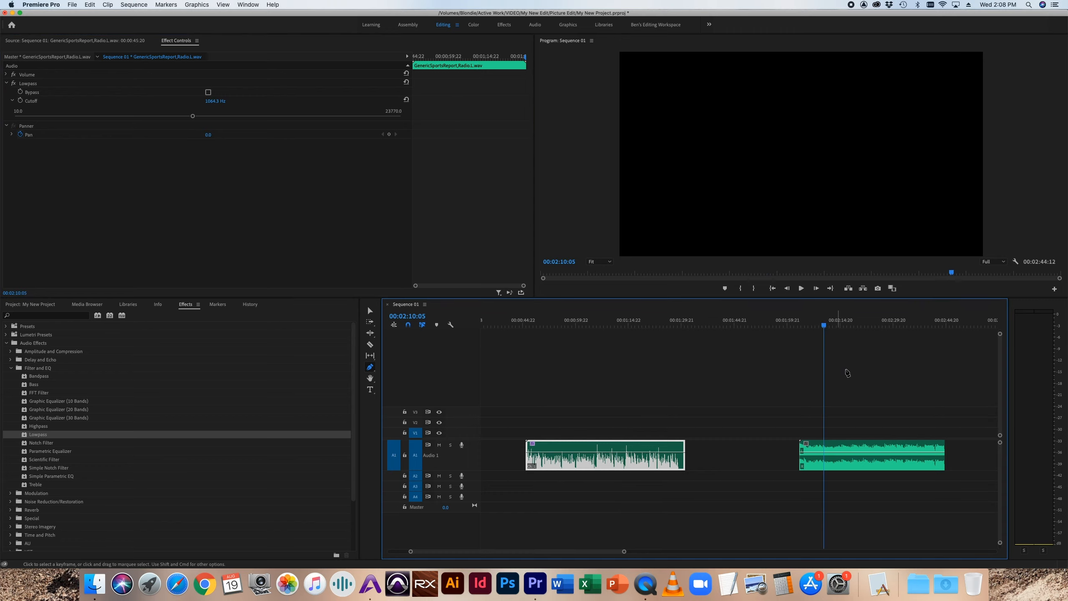
key(space)
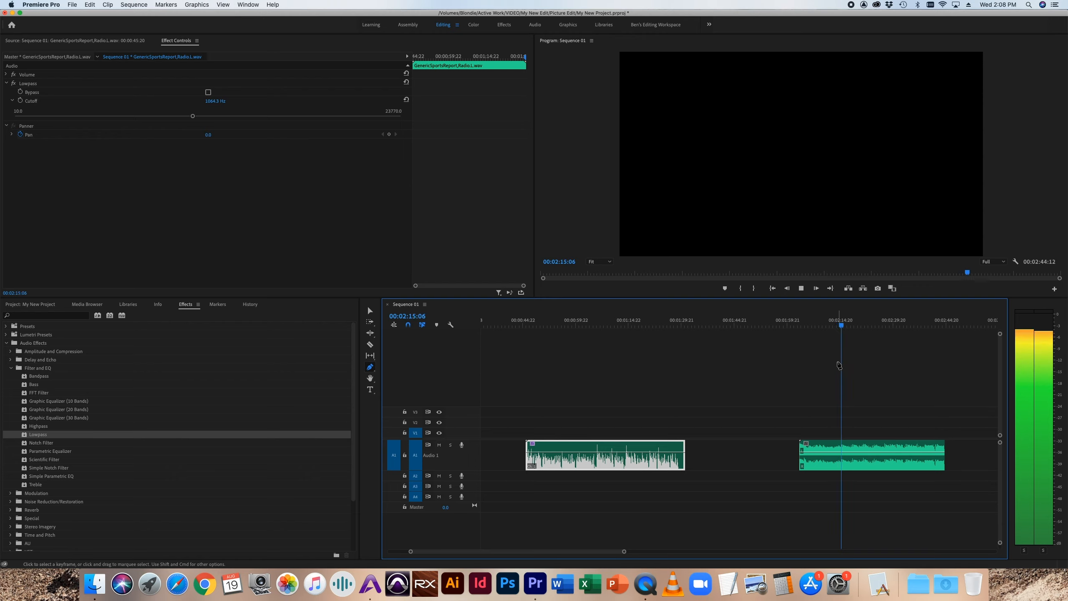
key(space)
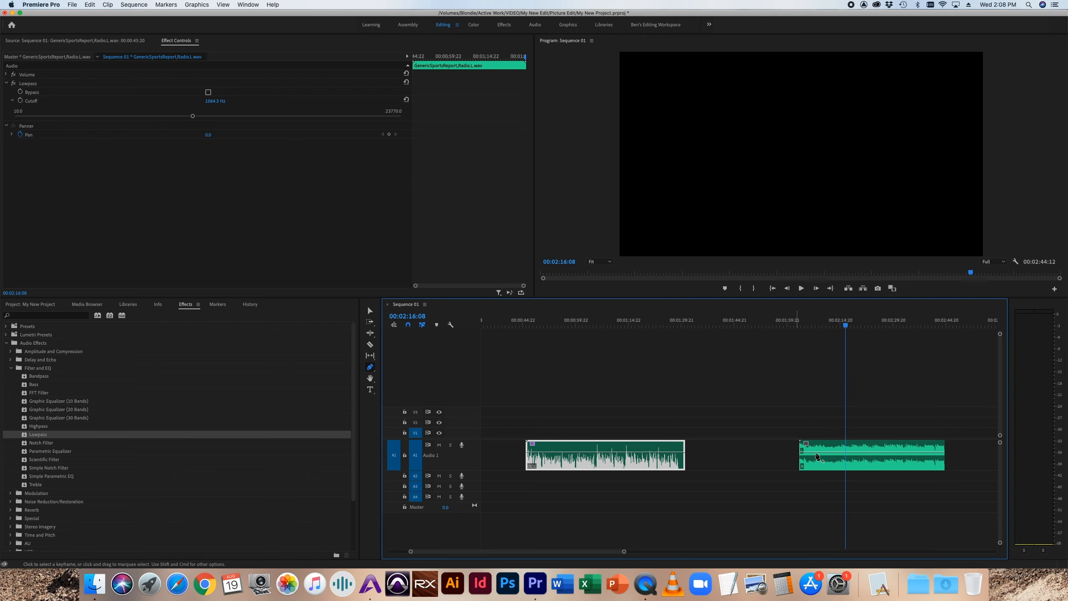
Step: Apply the Lowpass effect to the Batman Series Theme clip and set its Cutoff to about 229 Hz
key(v)
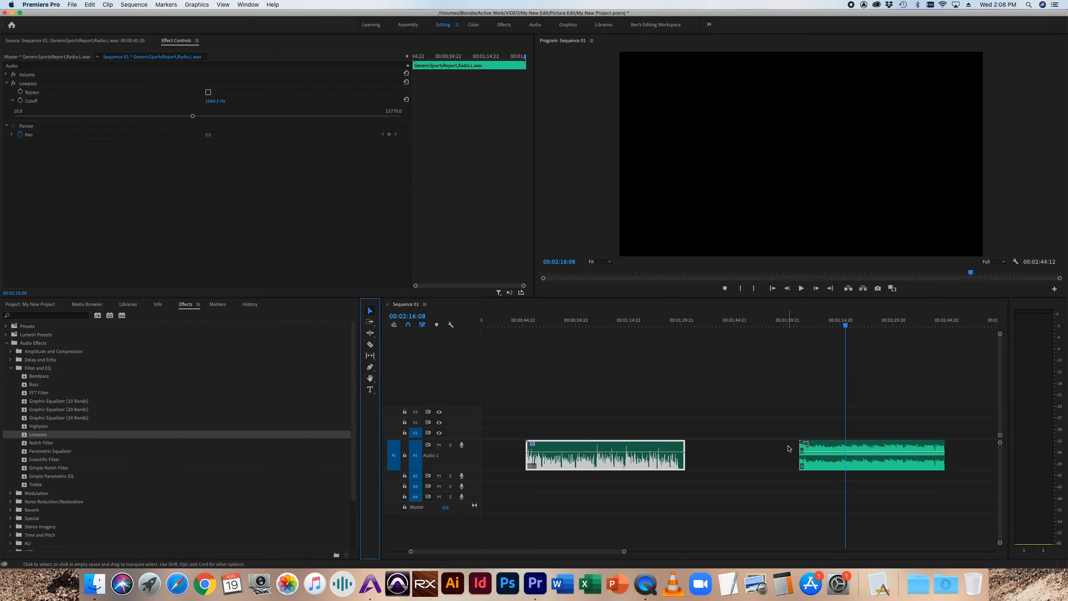
click(847, 459)
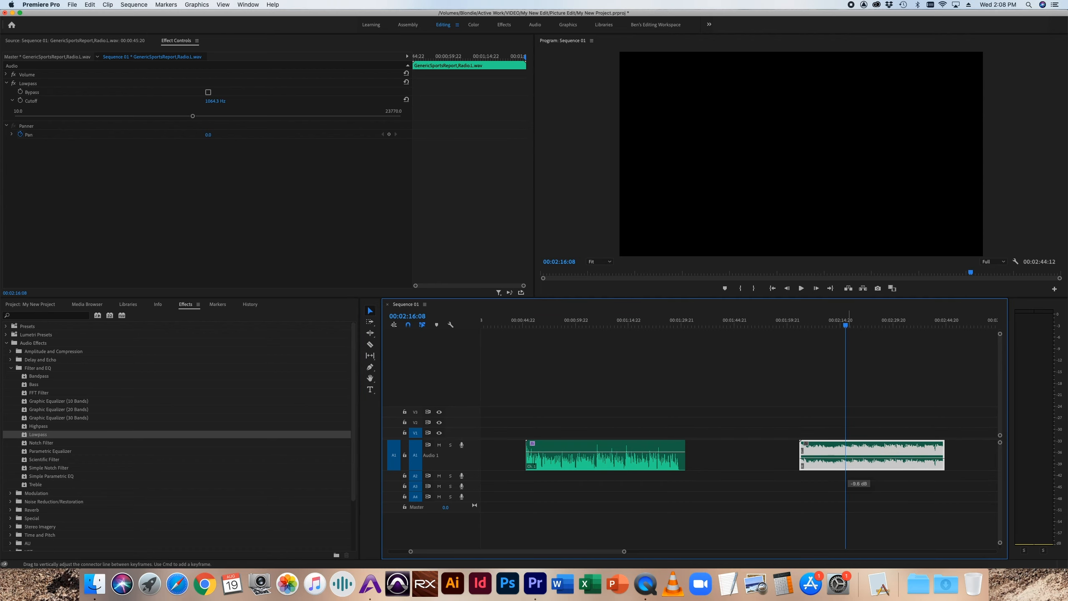
drag(29, 436, 825, 452)
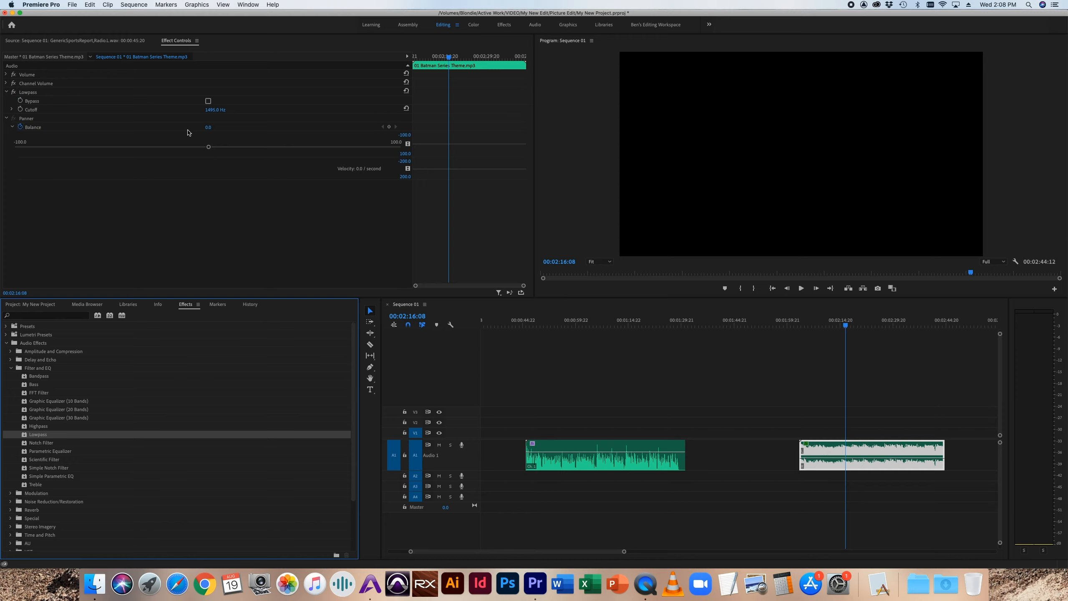
drag(209, 148, 133, 124)
click(12, 109)
Step: Play the filtered Batman Series Theme clip and raise its volume level in the timeline
key(space)
drag(851, 457, 851, 448)
key(space)
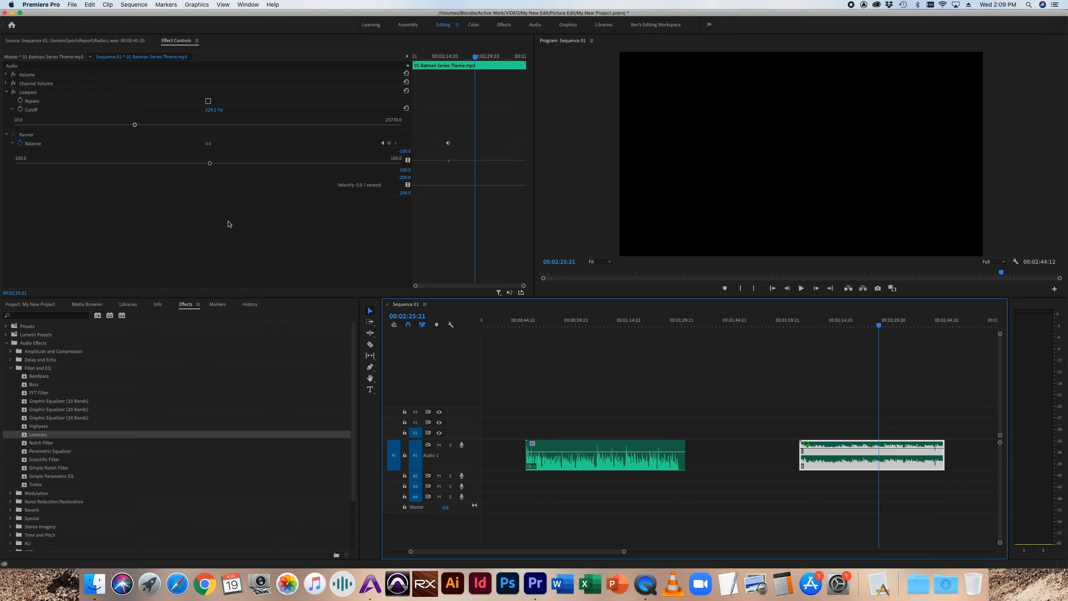
Step: Set the sports report clip's Lowpass Cutoff to 23770 Hz and add the Highpass effect to the same clip
click(564, 322)
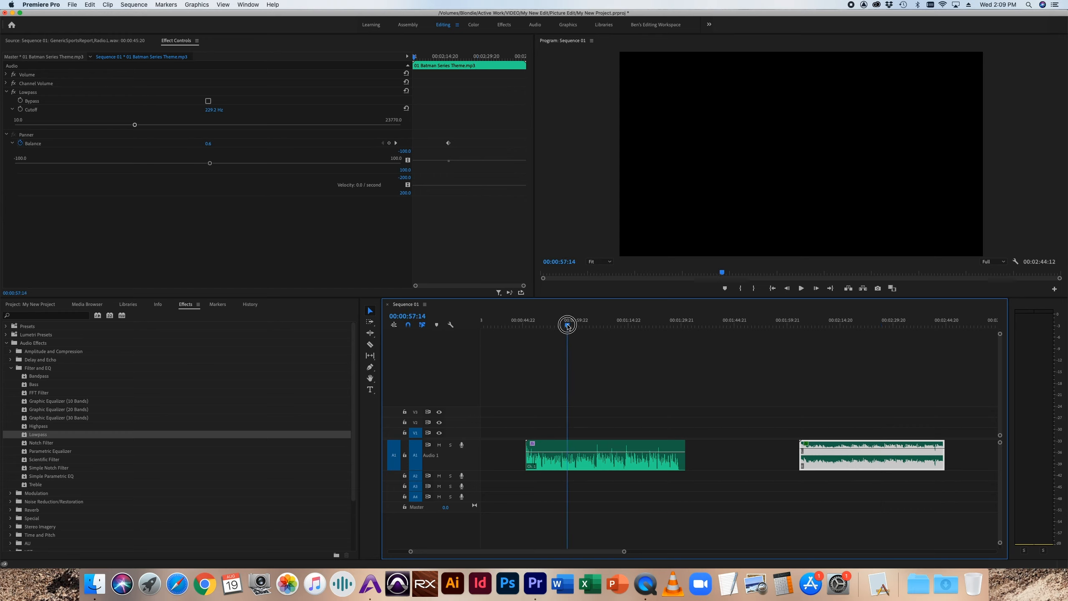
click(572, 462)
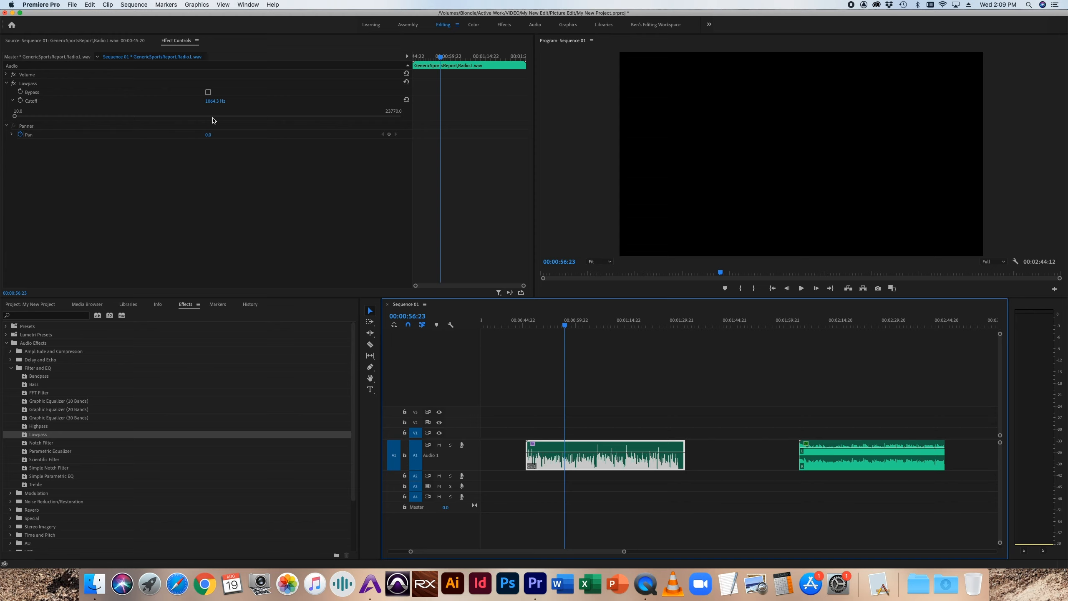
drag(14, 116, 401, 124)
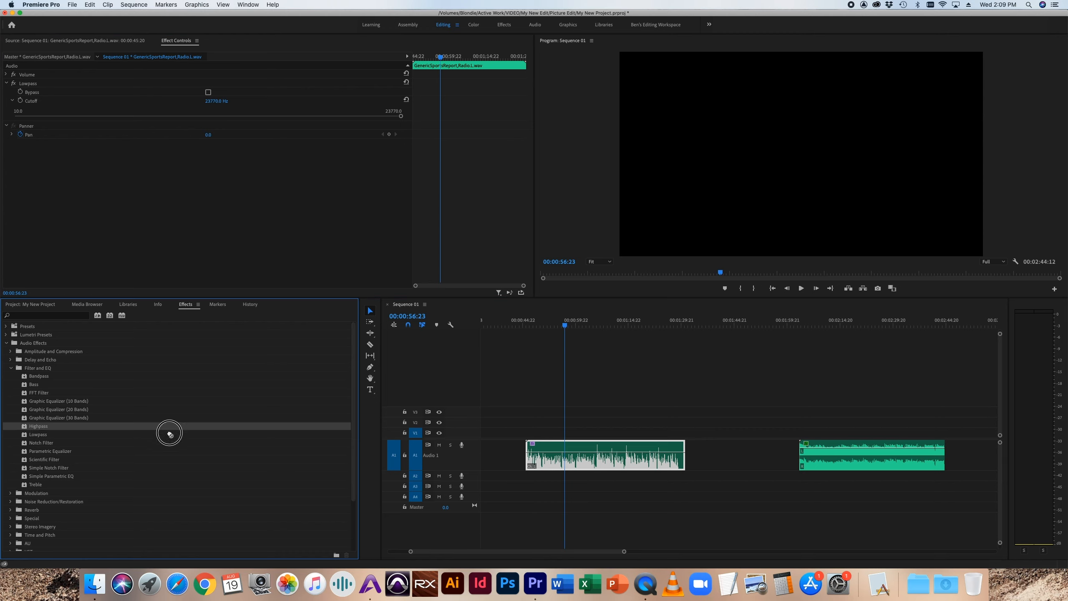
drag(50, 426, 672, 461)
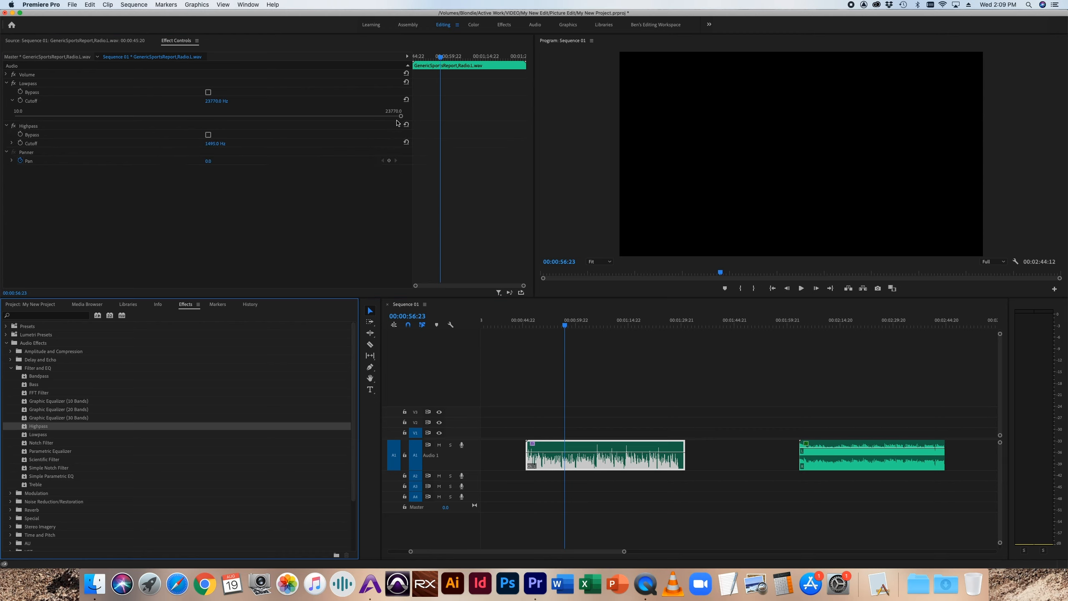
Step: Lower the Highpass Cutoff to 10 Hz and sweep it up to about 11252 Hz while playing the sports report clip
click(11, 143)
drag(38, 158, 4, 156)
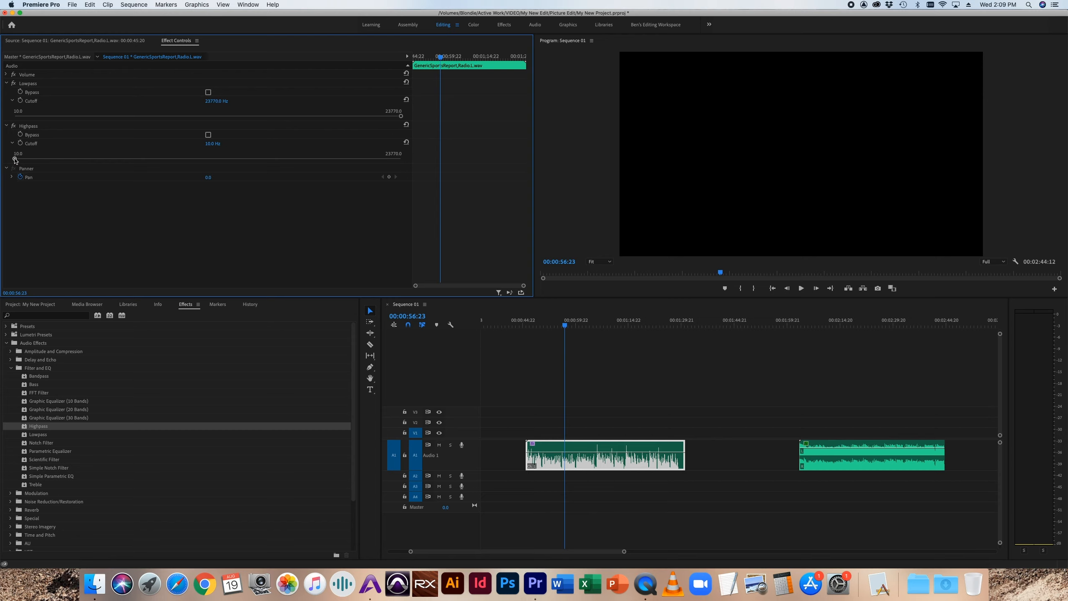
key(space)
drag(15, 159, 336, 161)
key(space)
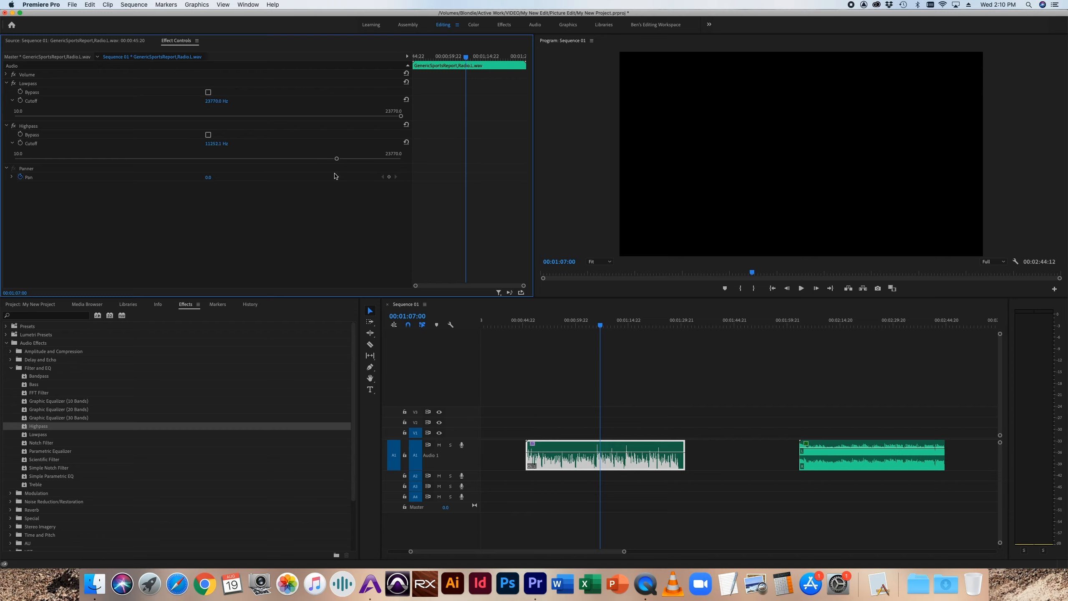
key(space)
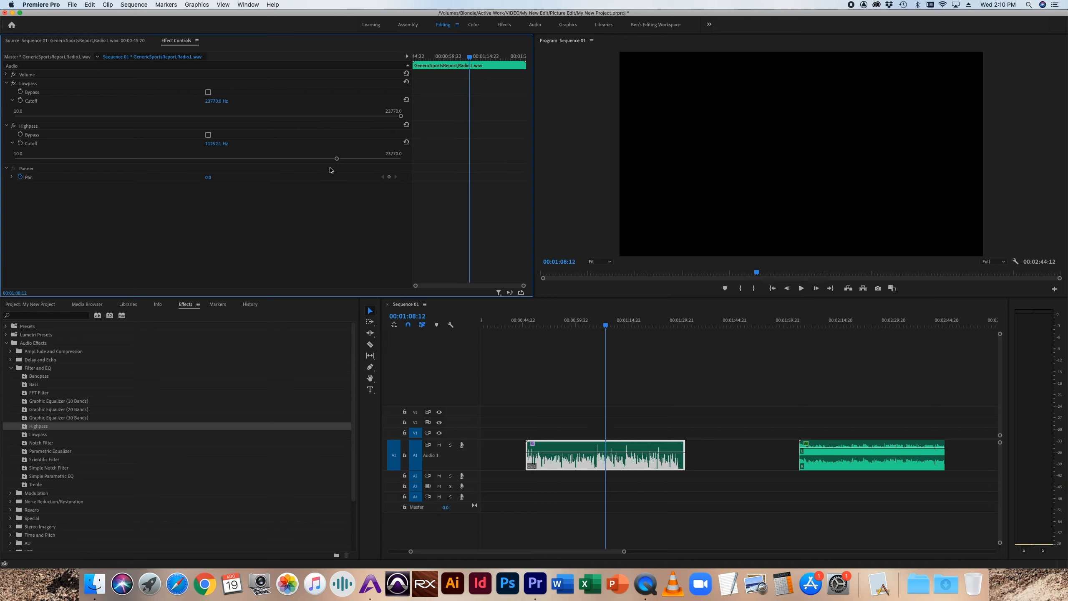
Step: Set the Highpass Cutoff to about 677 Hz and the Lowpass Cutoff to about 3493 Hz, playing the sports report clip to audition them
drag(336, 159, 97, 158)
drag(97, 159, 138, 159)
drag(139, 159, 172, 158)
drag(401, 116, 251, 118)
drag(606, 327, 599, 328)
key(space)
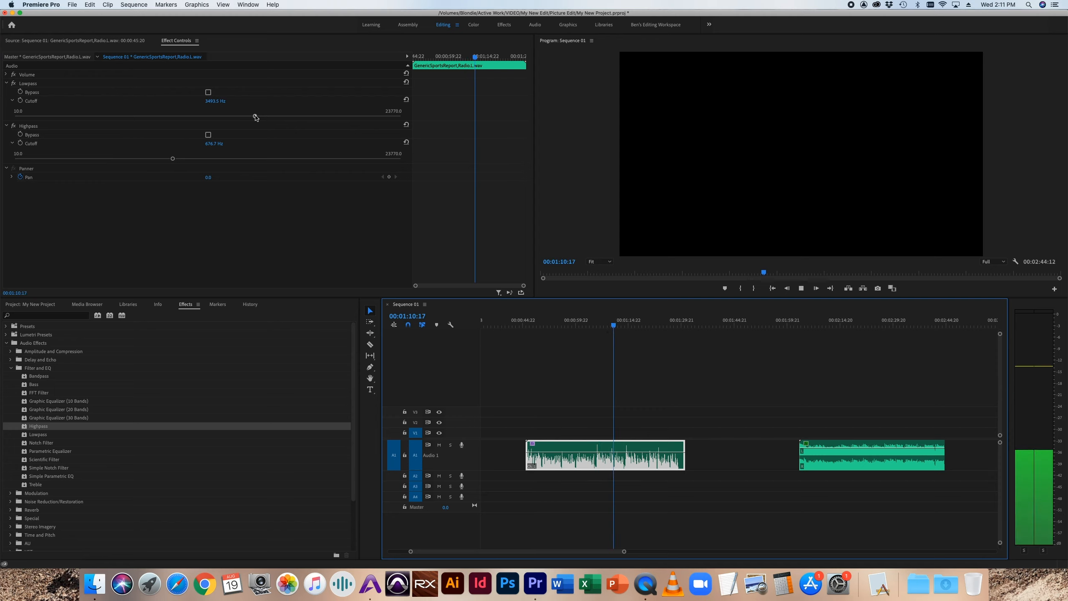
Step: Narrow the band to a Lowpass Cutoff of about 2989 Hz and a Highpass Cutoff of about 1300 Hz while auditioning the clip
key(space)
drag(172, 158, 210, 158)
drag(254, 115, 244, 116)
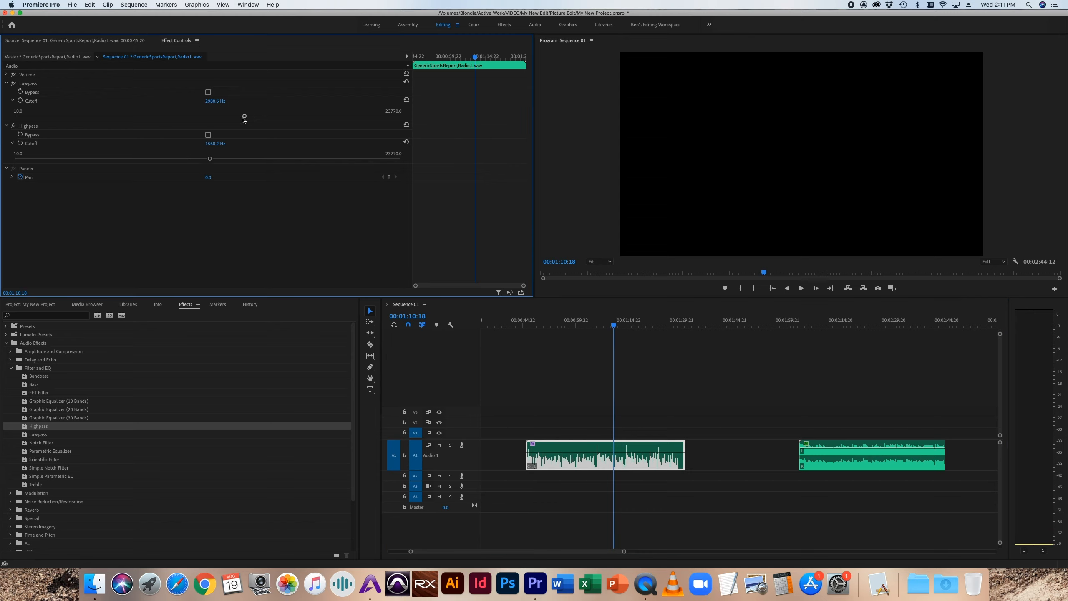
key(space)
drag(209, 158, 201, 159)
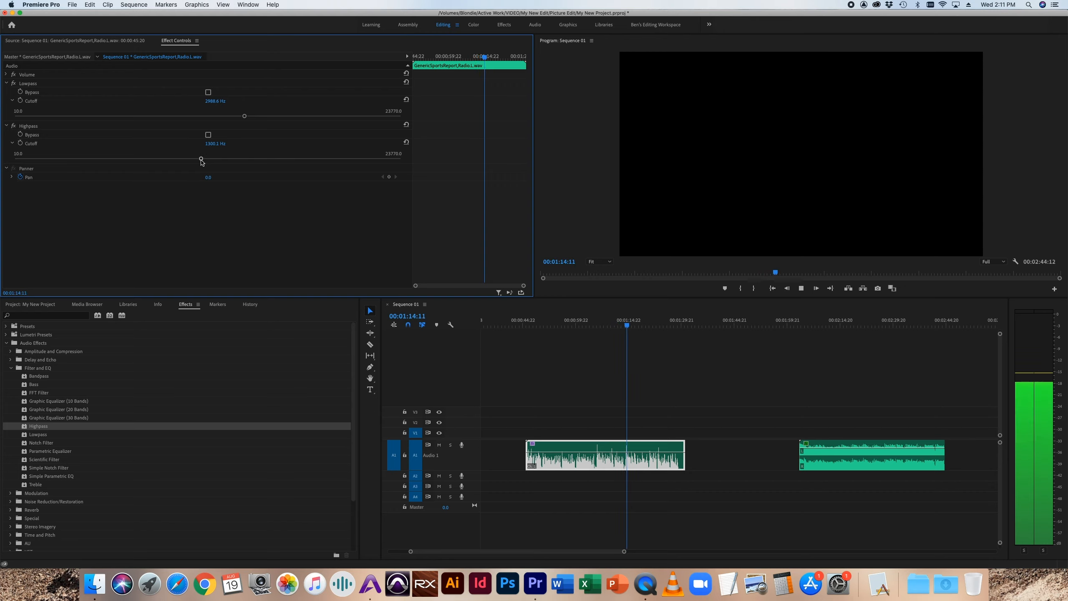
Step: Widen the band to a Highpass Cutoff of about 248 Hz and a Lowpass Cutoff of about 5778 Hz and play the clip
drag(201, 160, 129, 159)
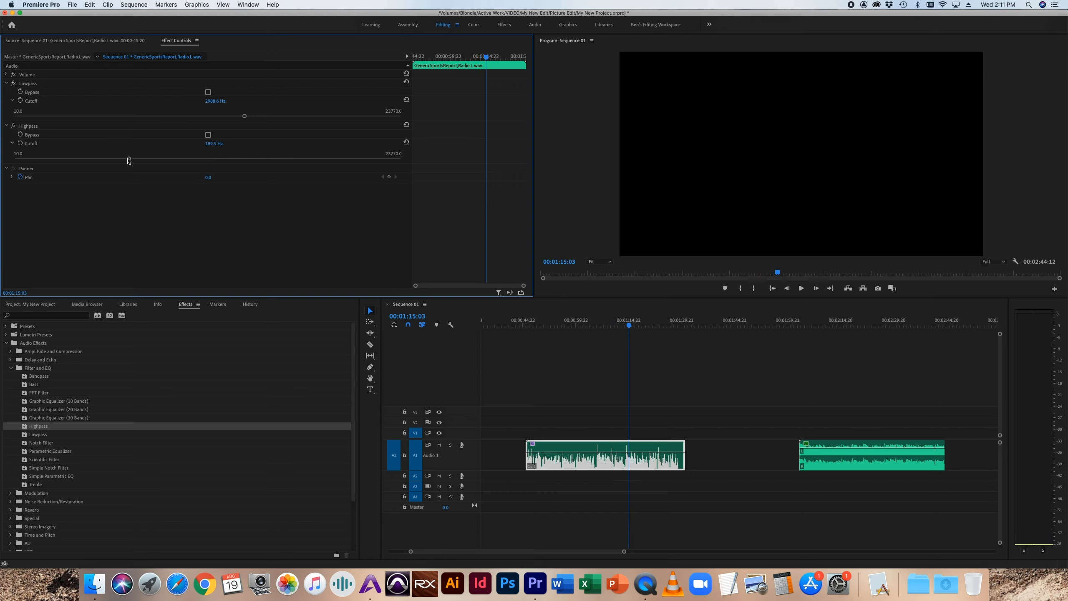
drag(244, 116, 286, 116)
drag(130, 160, 137, 159)
key(space)
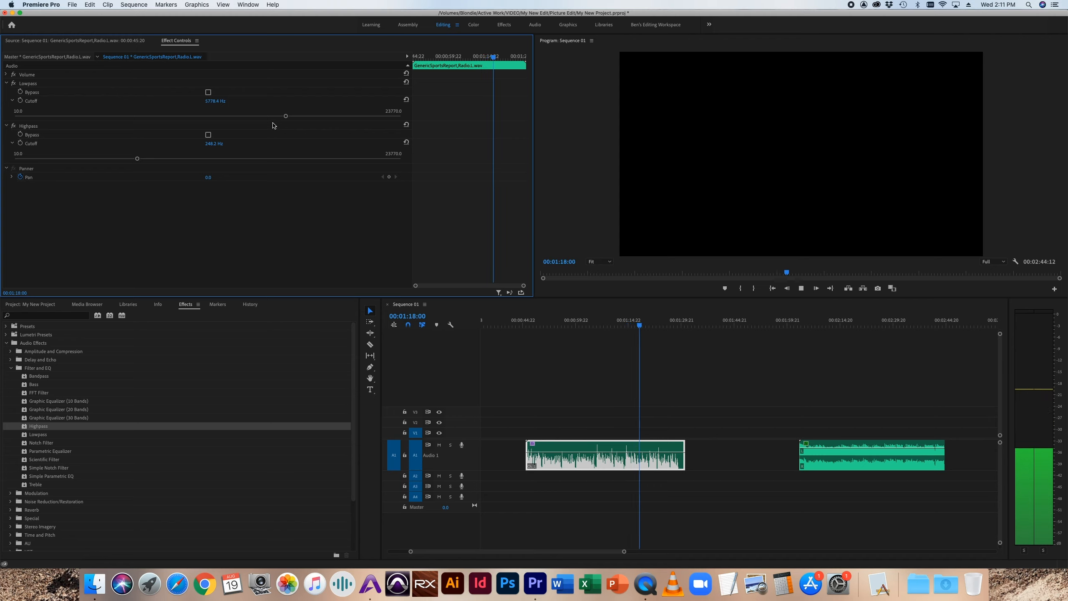
key(space)
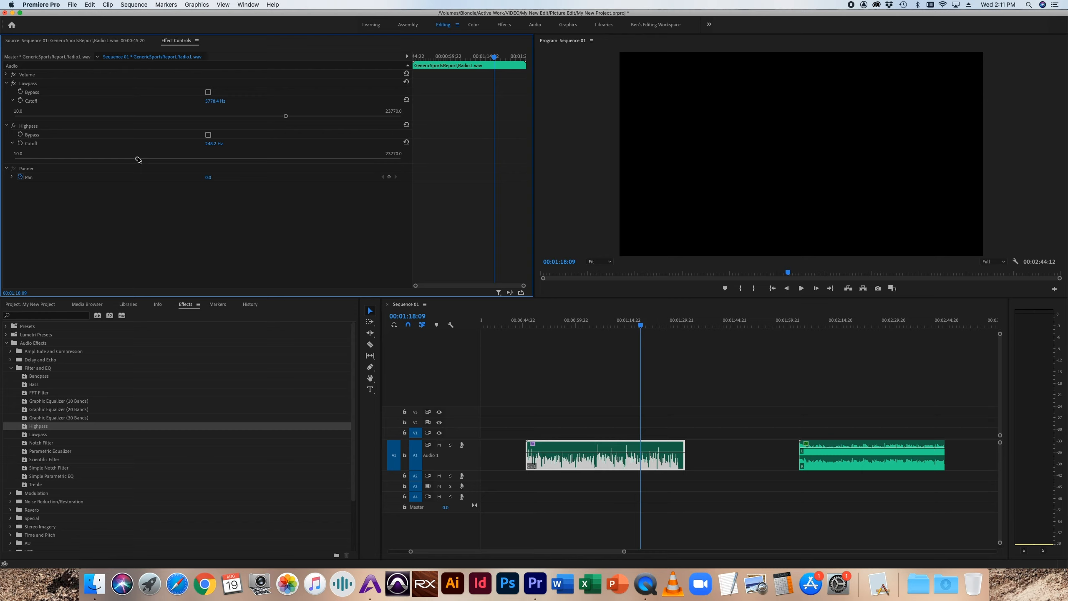
Step: Set the Highpass Cutoff to 102 Hz and the Lowpass Cutoff to about 10905 Hz, and play the clip from 00:01:05:23
drag(138, 160, 111, 158)
drag(286, 117, 331, 117)
click(597, 323)
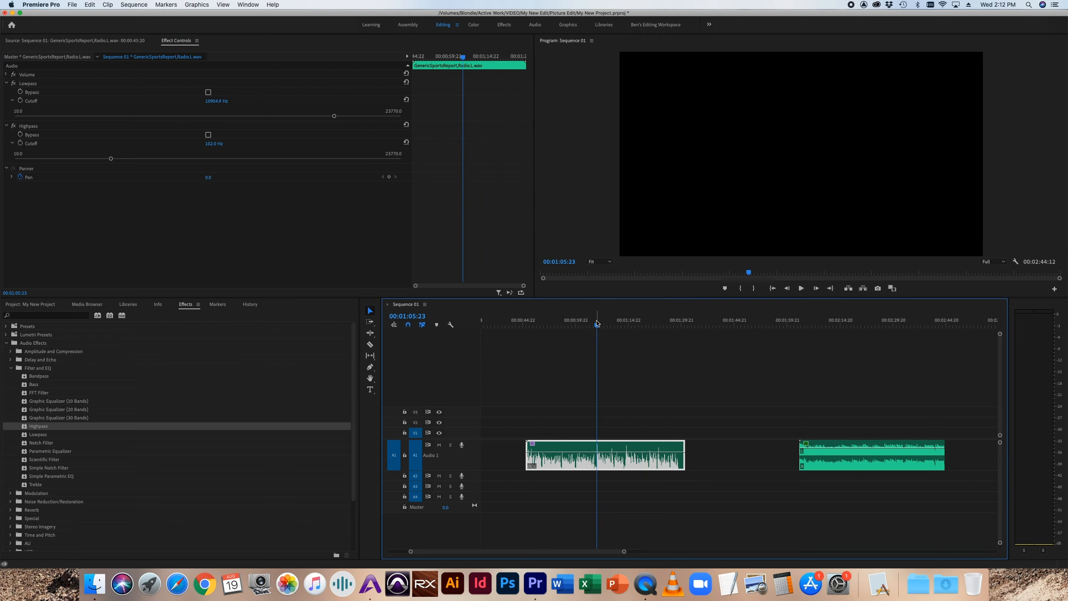
key(space)
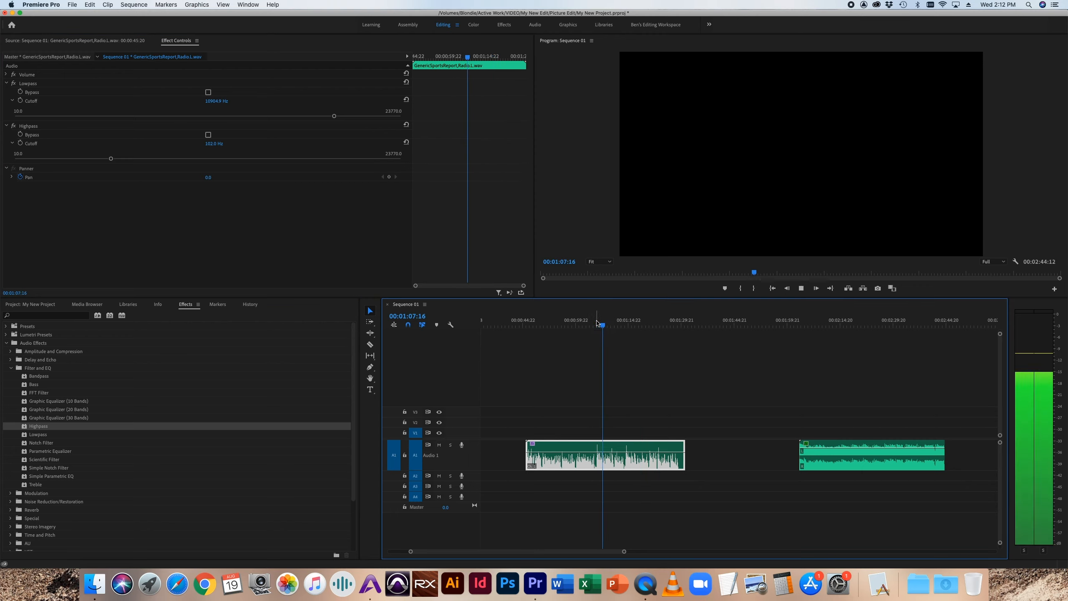
key(space)
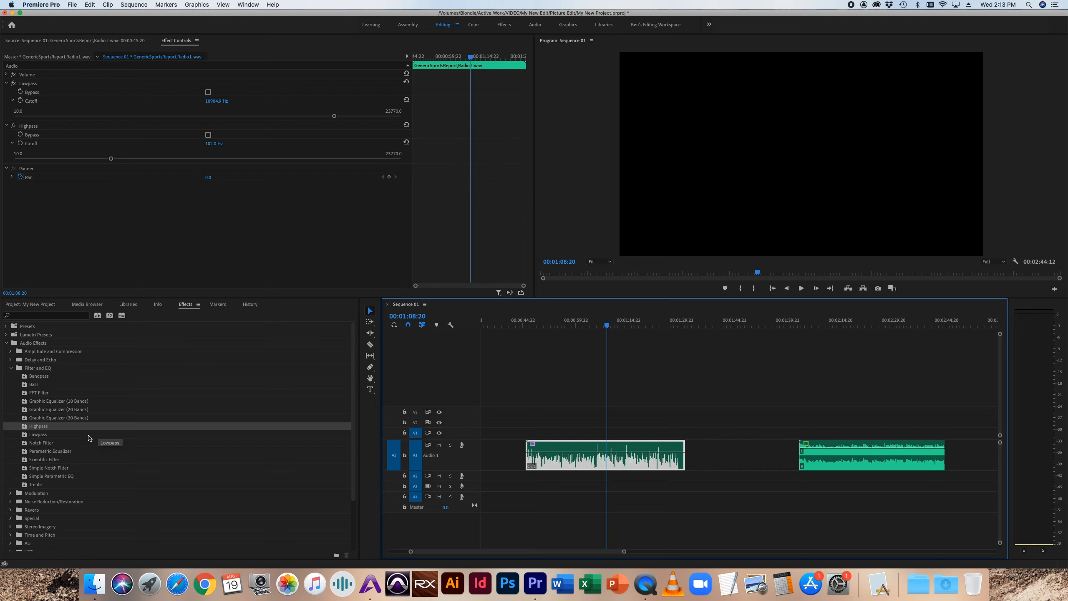
Step: Expand the Modulation effects in place of Filter and EQ, and delete Highpass and Lowpass from the sports report clip
click(11, 368)
click(11, 377)
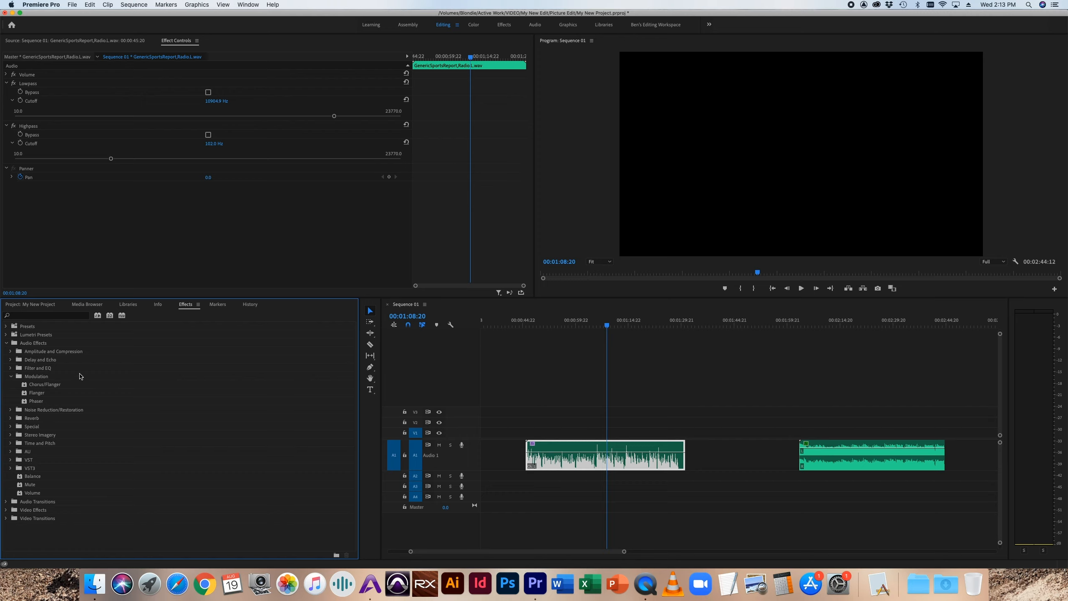
click(28, 126)
key(Delete)
click(32, 83)
key(Delete)
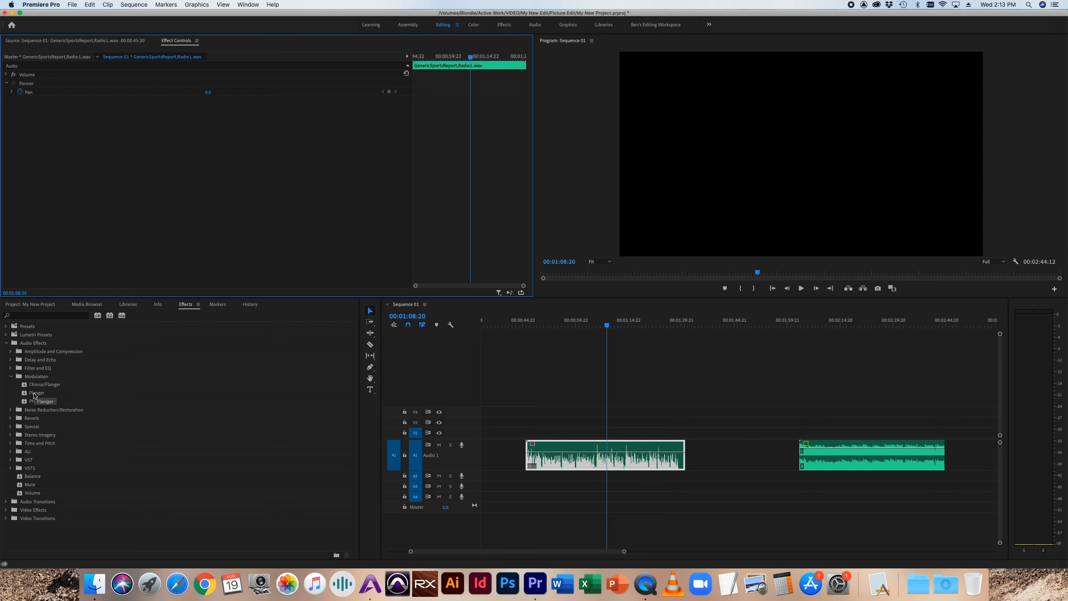
Step: Apply the Flanger effect to the sports report clip and play it from 00:01:07:00
drag(35, 393, 613, 466)
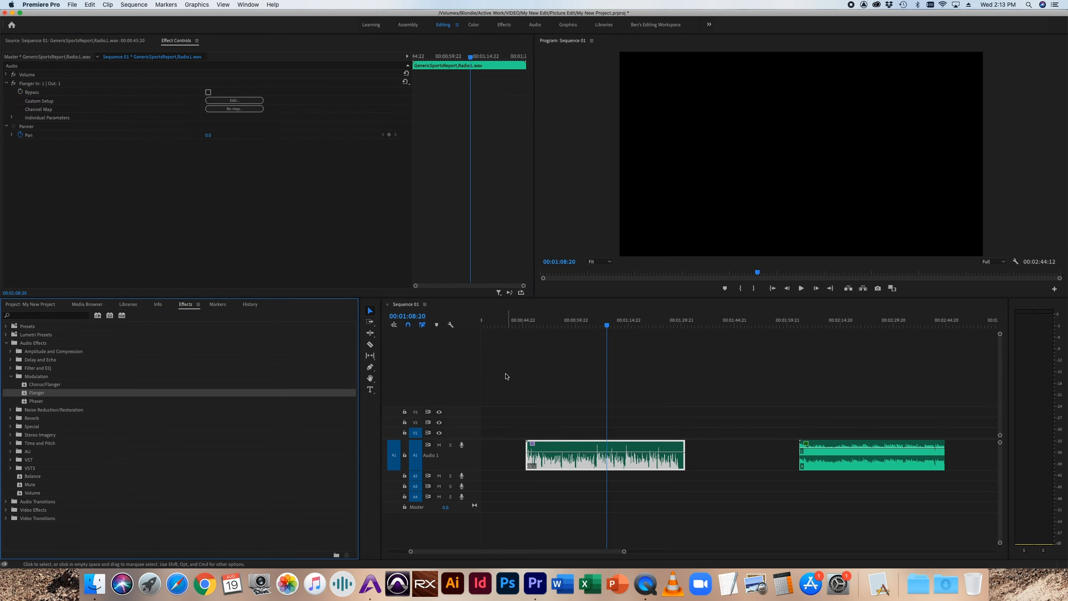
click(600, 325)
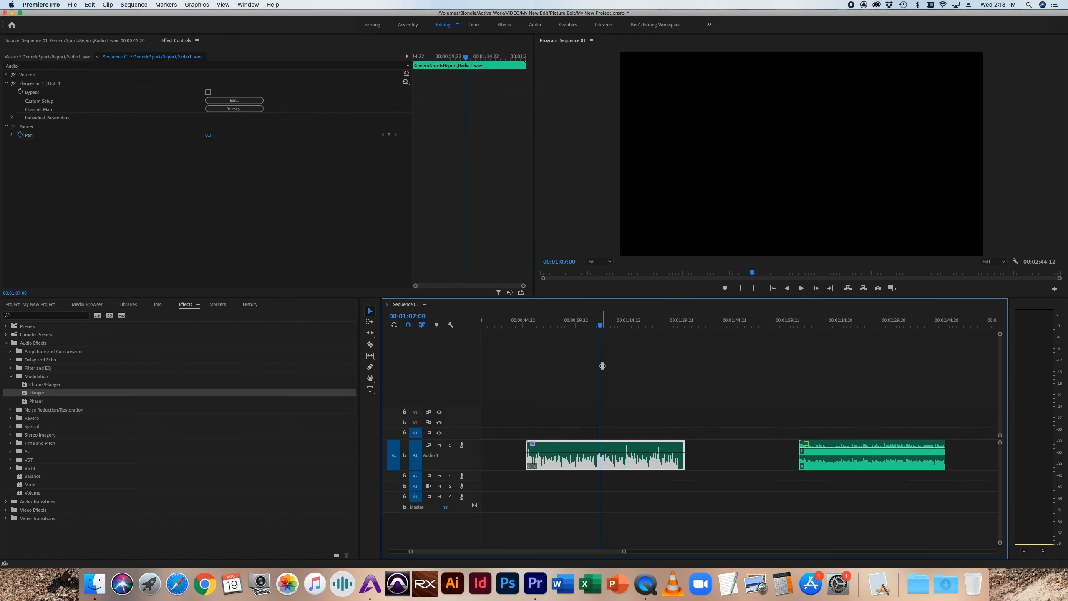
key(space)
Step: During playback, set the Flanger to about 2.86 ms initial delay, 10.34 ms final delay, 103.57° phasing, 80.2% feedback and 27.709 Hz modulation rate
click(234, 101)
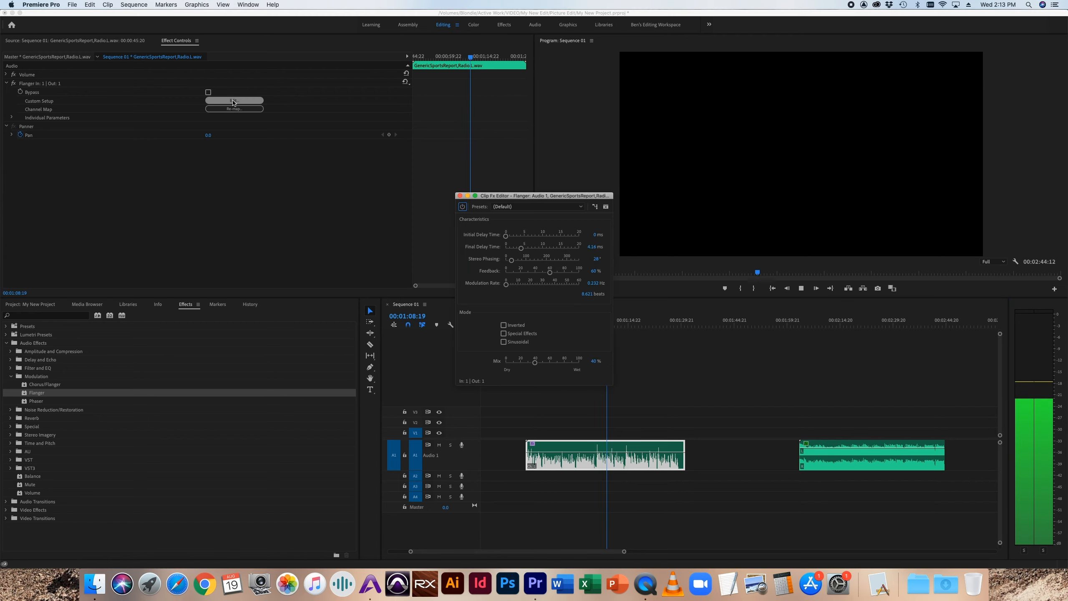
drag(532, 286, 564, 272)
drag(506, 236, 538, 253)
key(space)
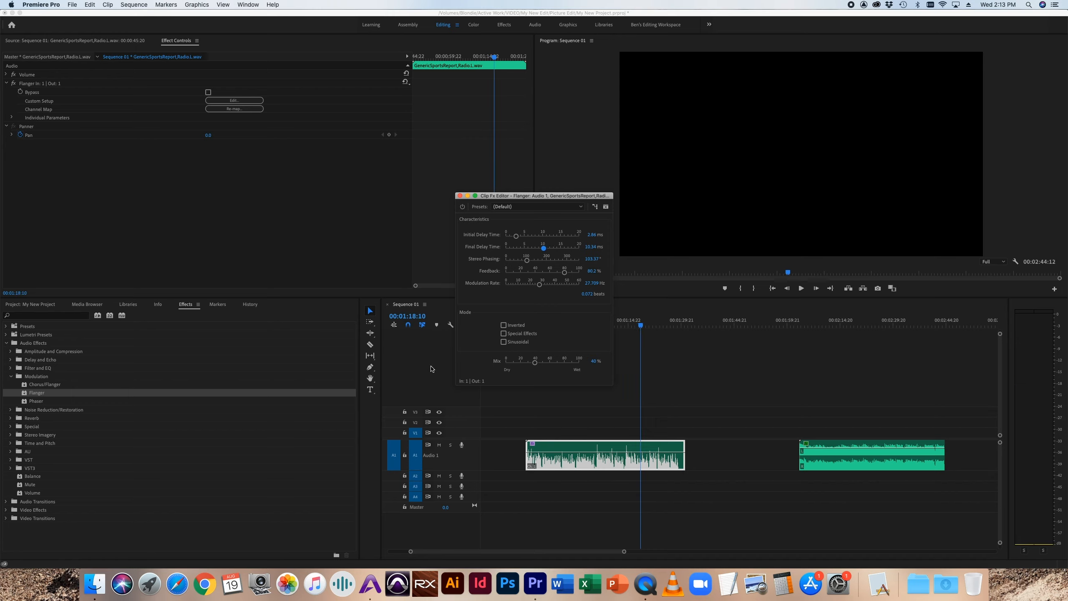
click(461, 196)
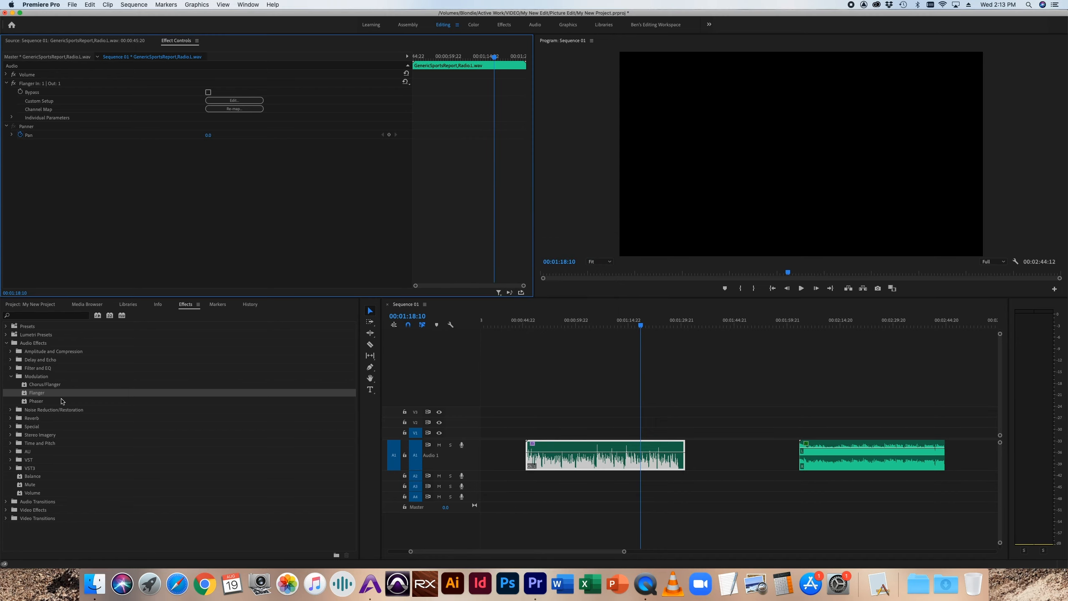
Step: Replace the Flanger effect on the sports report clip with Chorus/Flanger
click(34, 84)
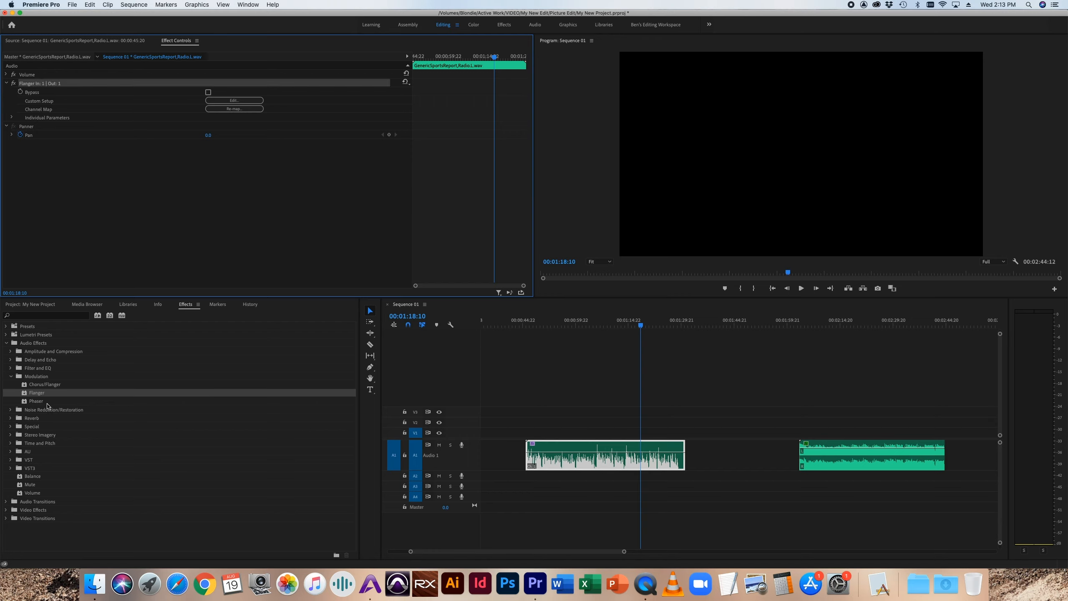
key(Delete)
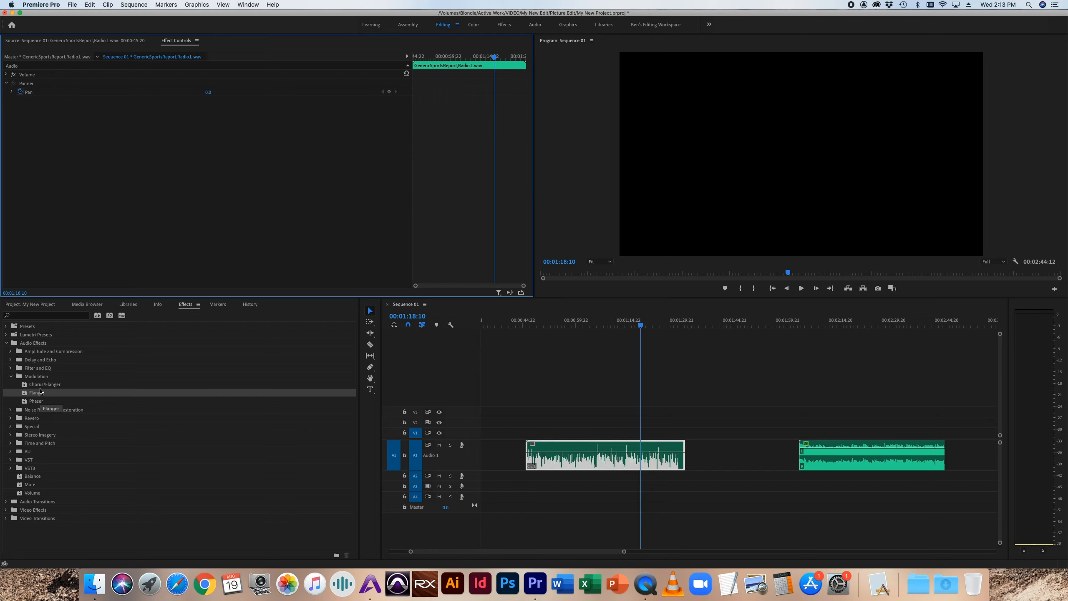
click(34, 387)
drag(34, 387, 599, 463)
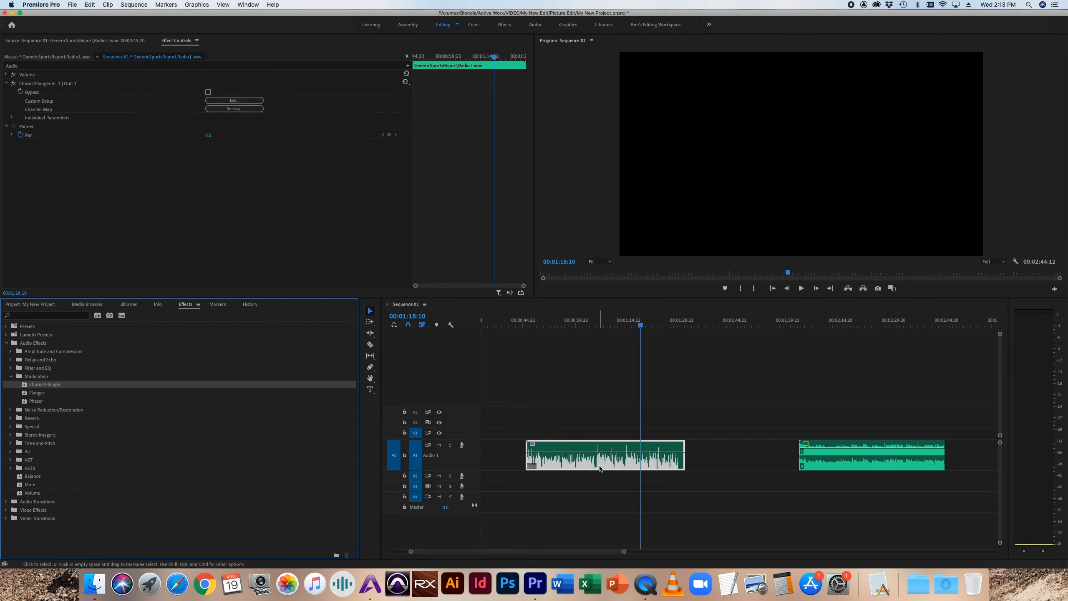
Step: Audition the sports report clip with the Chorus/Flanger's Aggressive Flange preset and delete the effect from the clip
click(223, 101)
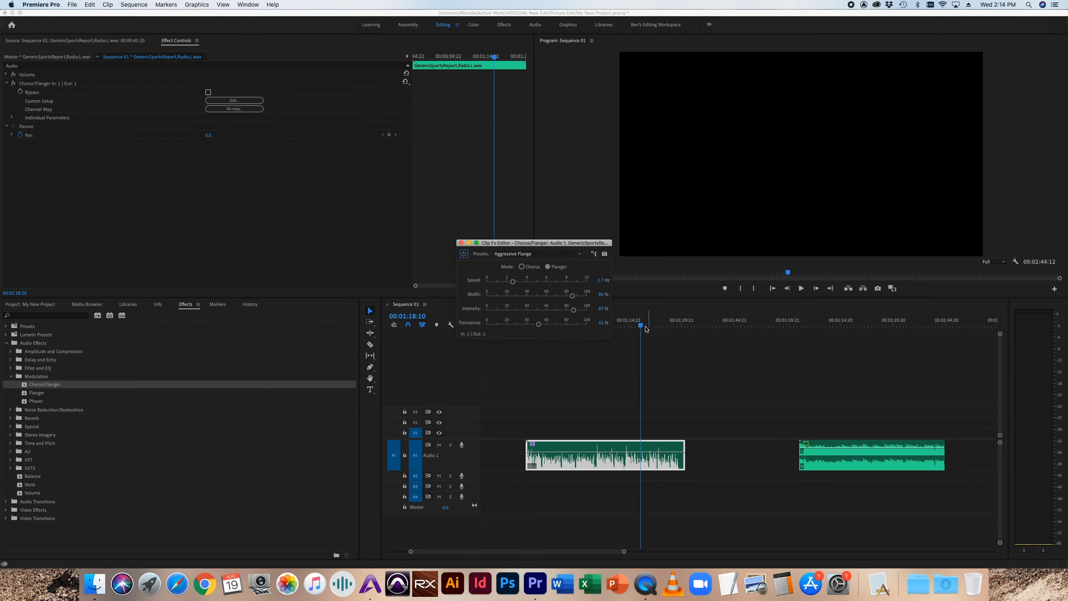
click(611, 325)
key(space)
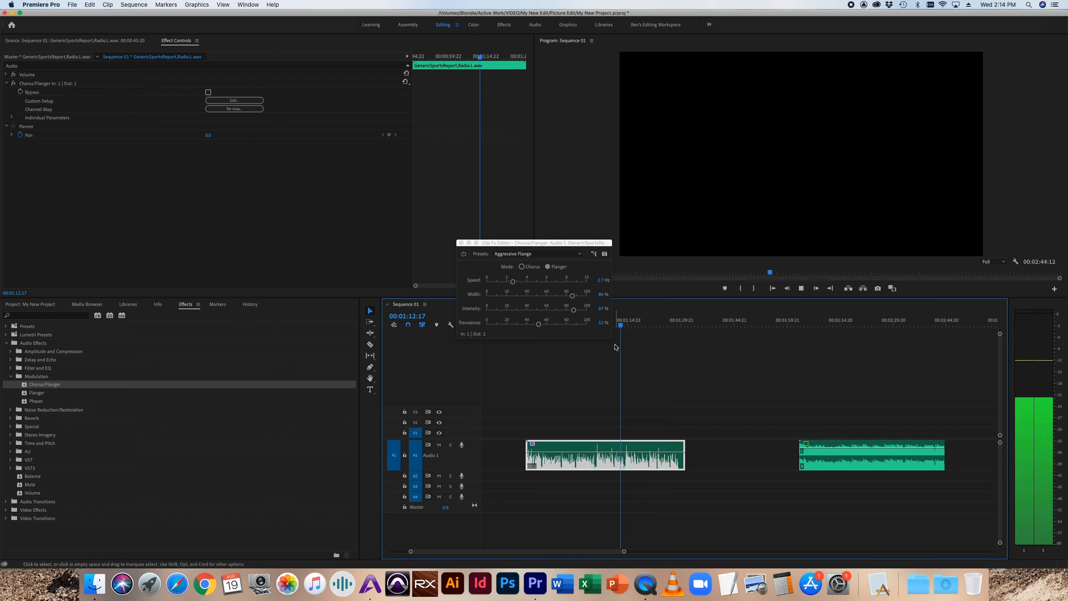
key(space)
click(461, 243)
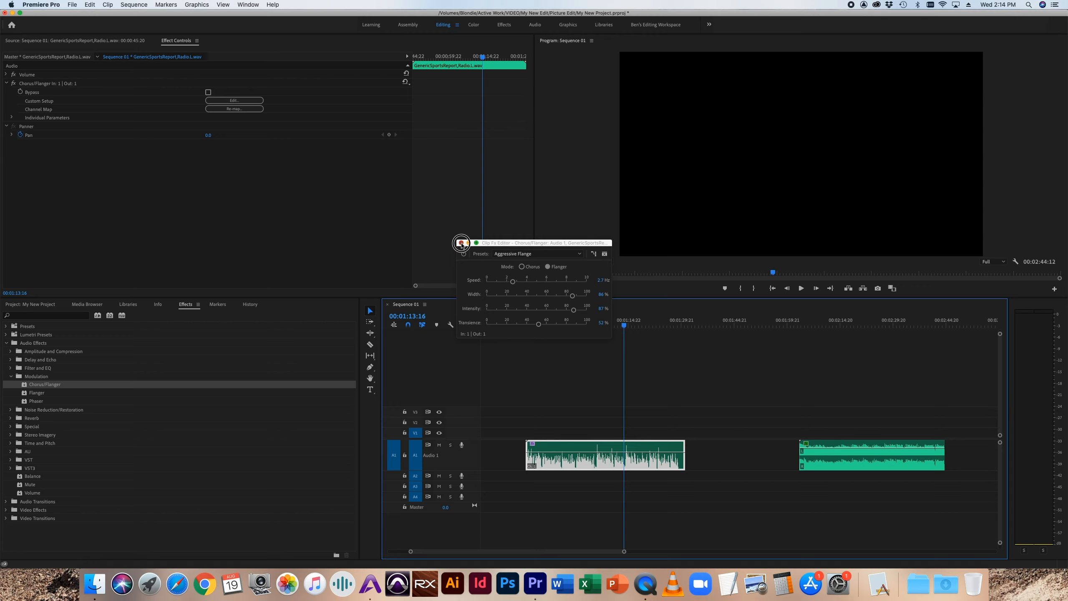
click(39, 84)
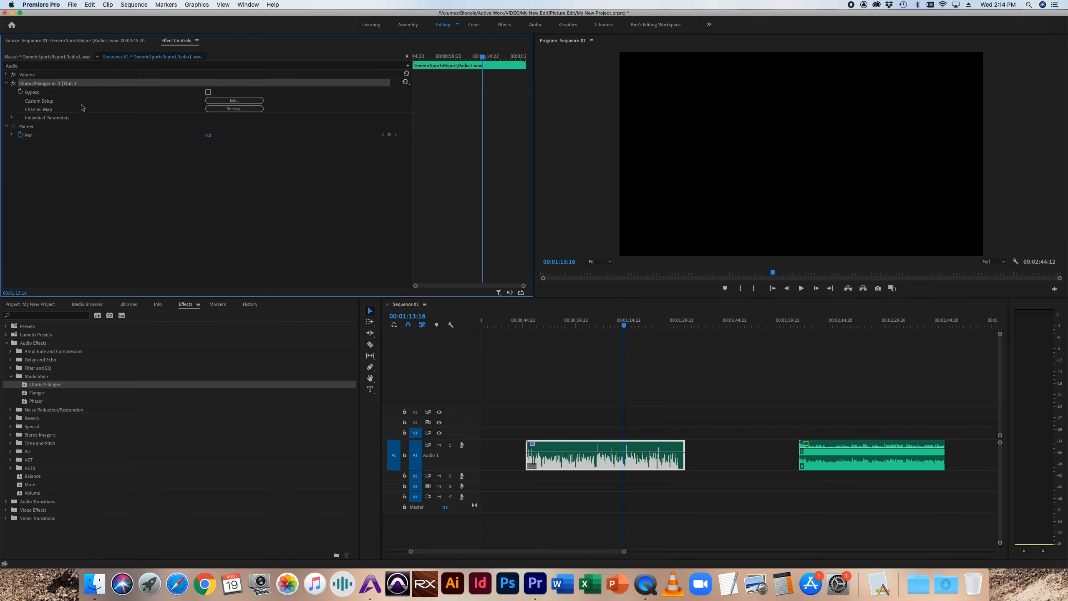
key(Delete)
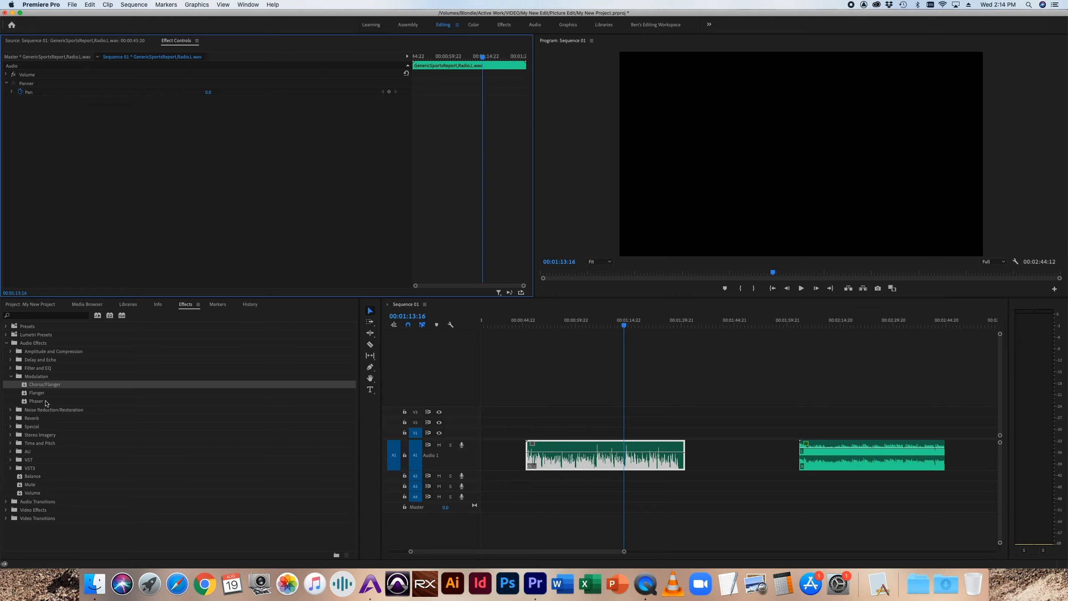
Step: Examine the Noise Reduction/Restoration effects, including DeReverb, DeNoise and DeHummer
click(12, 377)
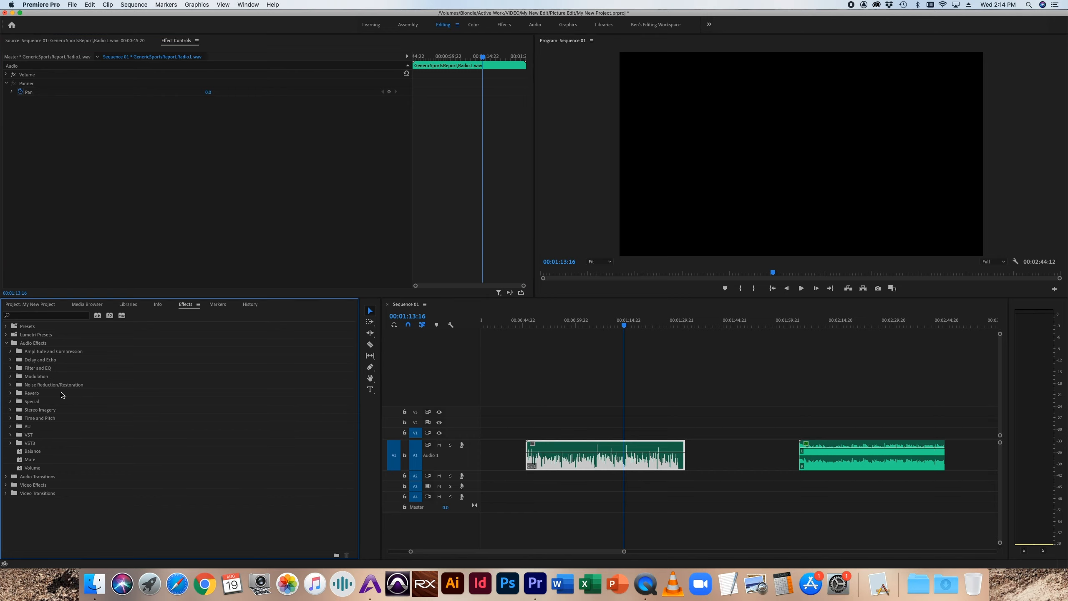
click(10, 384)
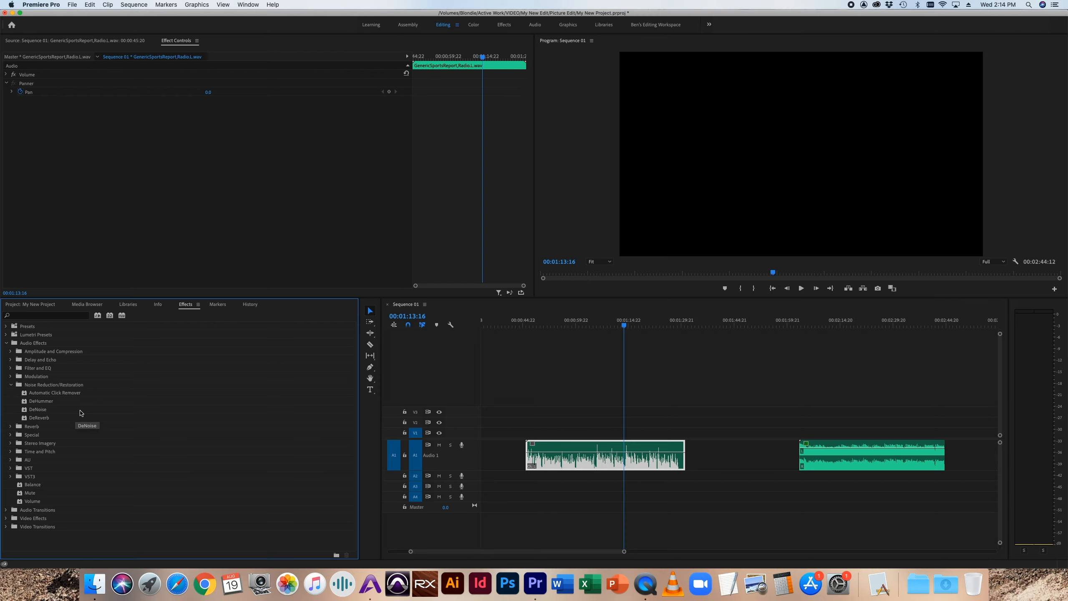
click(45, 418)
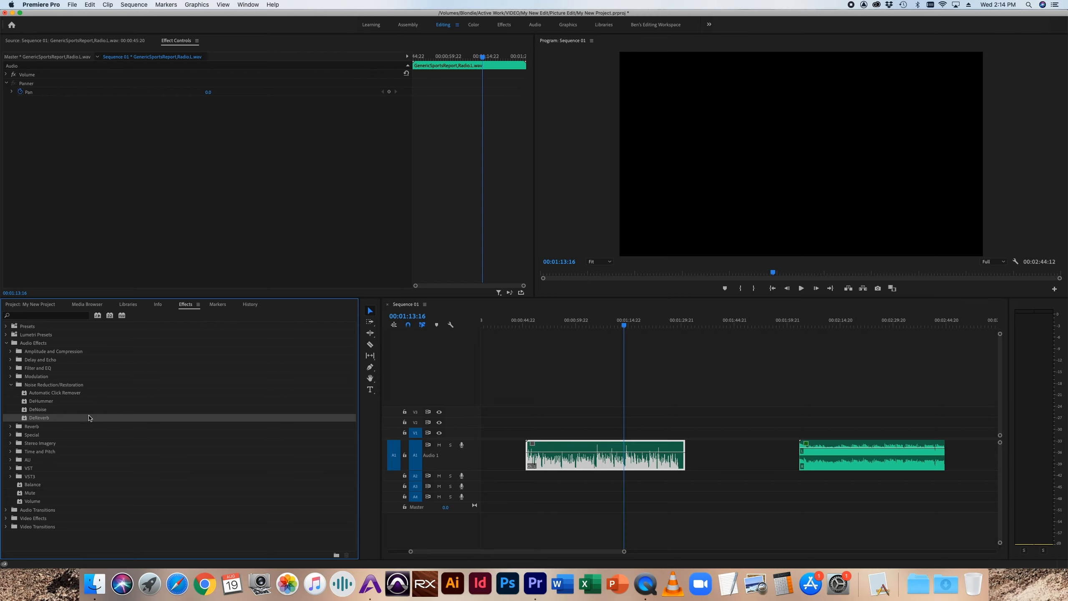
click(45, 410)
click(54, 403)
click(52, 410)
click(52, 418)
click(54, 402)
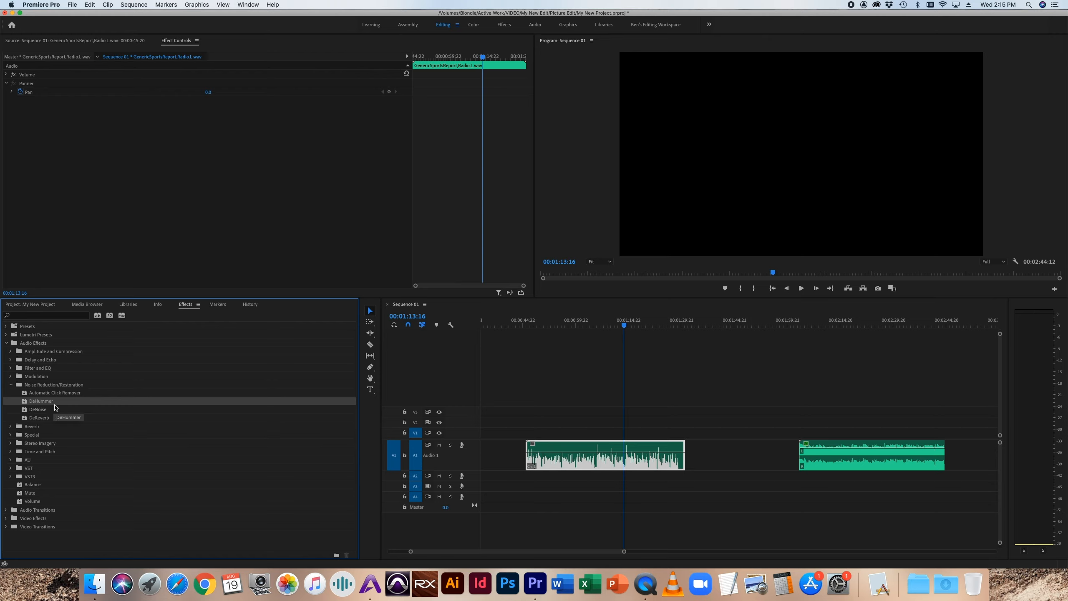
click(10, 376)
click(10, 377)
Step: Apply the DeNoise effect to the sports report clip and open its custom setup, moving the editor clear of the timeline
click(35, 409)
drag(35, 409, 581, 437)
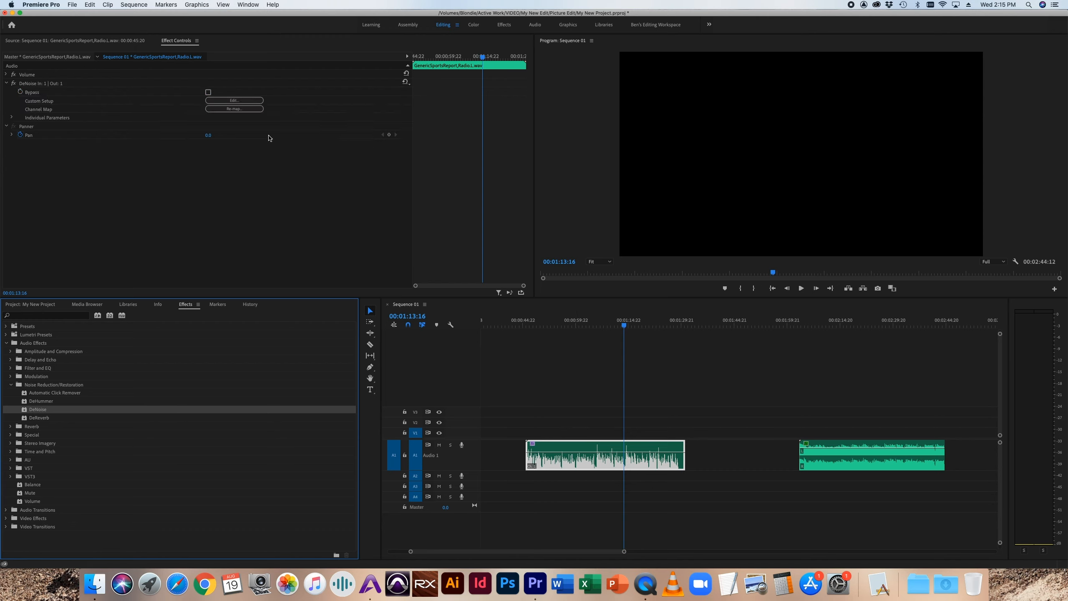
click(234, 100)
drag(499, 212, 311, 167)
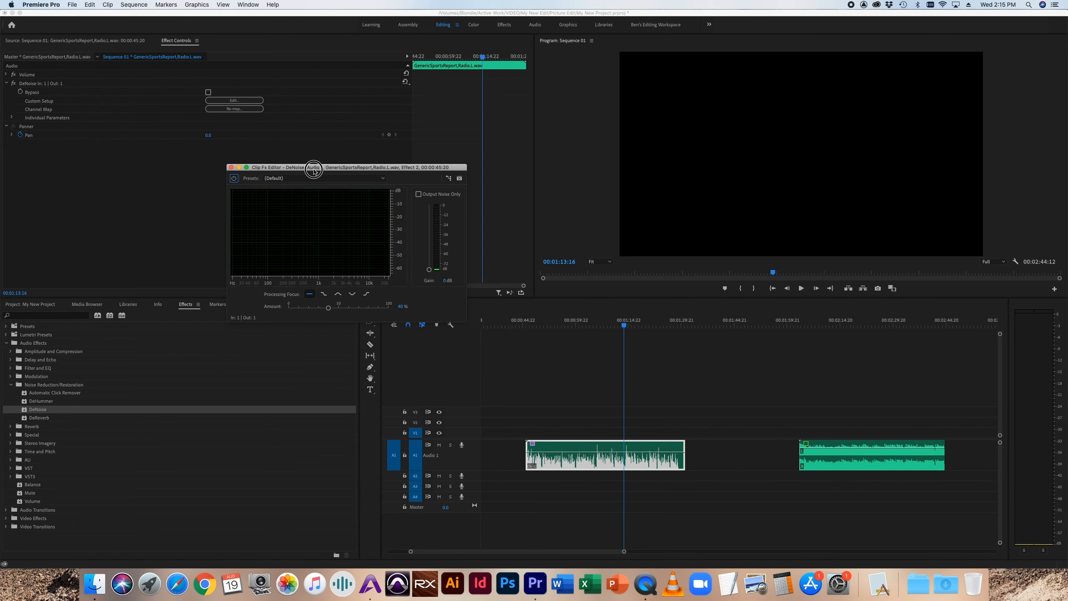
Step: Play the sports report clip from about 00:00:54 and raise the DeNoise amount to 100% during playback
click(557, 324)
drag(557, 323, 555, 324)
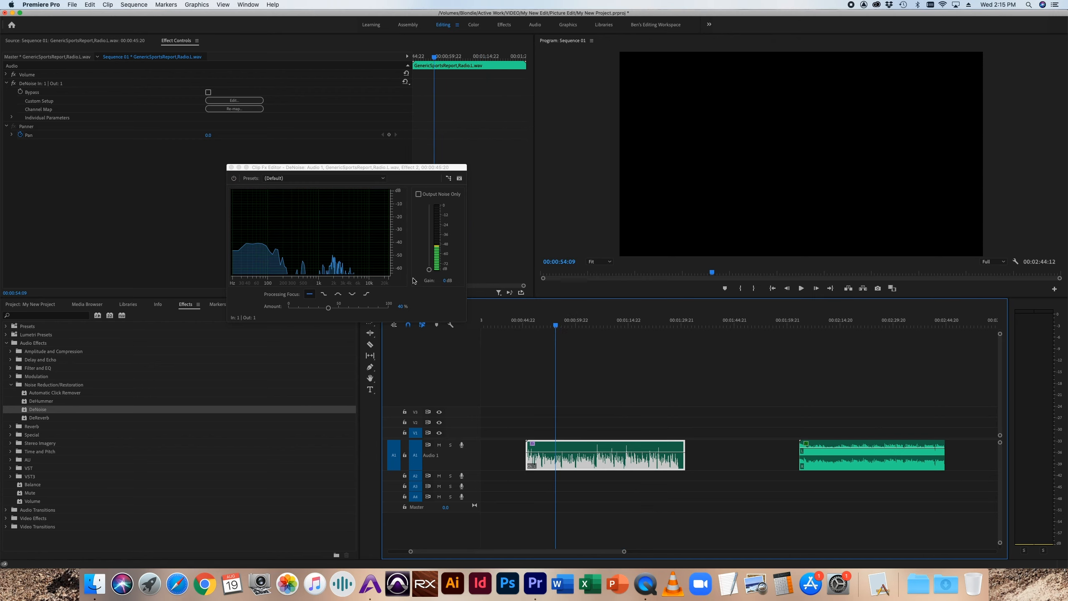
key(space)
drag(430, 274, 429, 269)
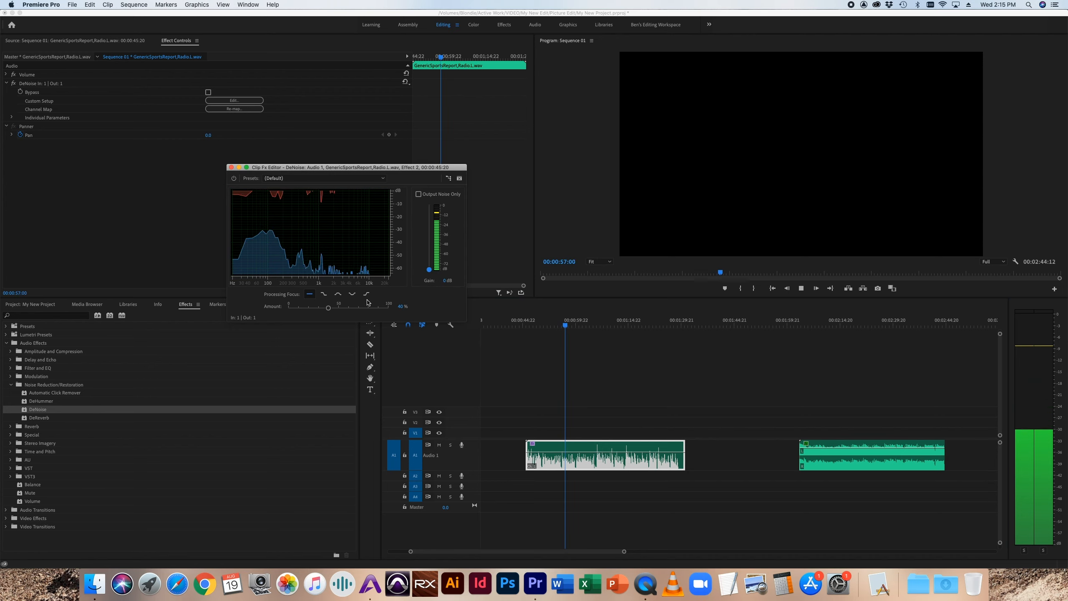
drag(328, 307, 394, 308)
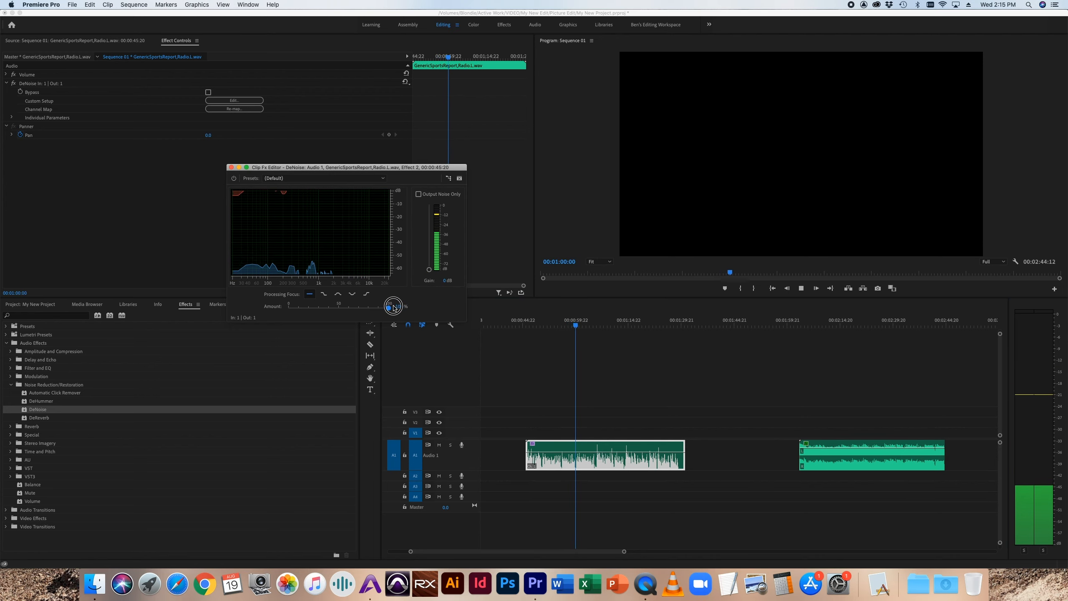
Step: Compare the DeNoise processing focus curves during playback, return to the flat curve, and close the effect editor
click(338, 295)
click(367, 294)
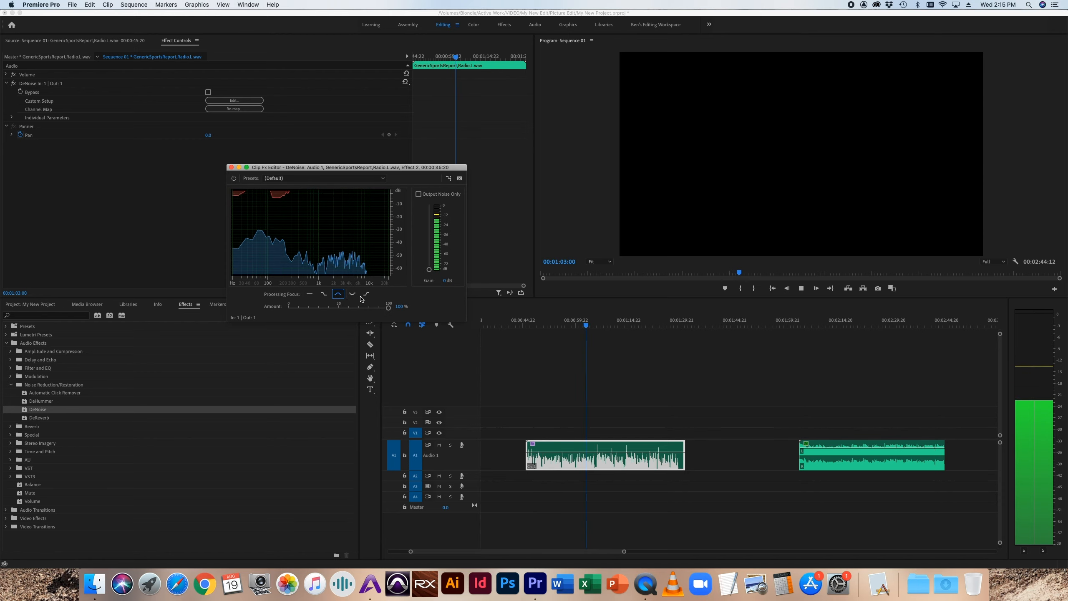
click(309, 294)
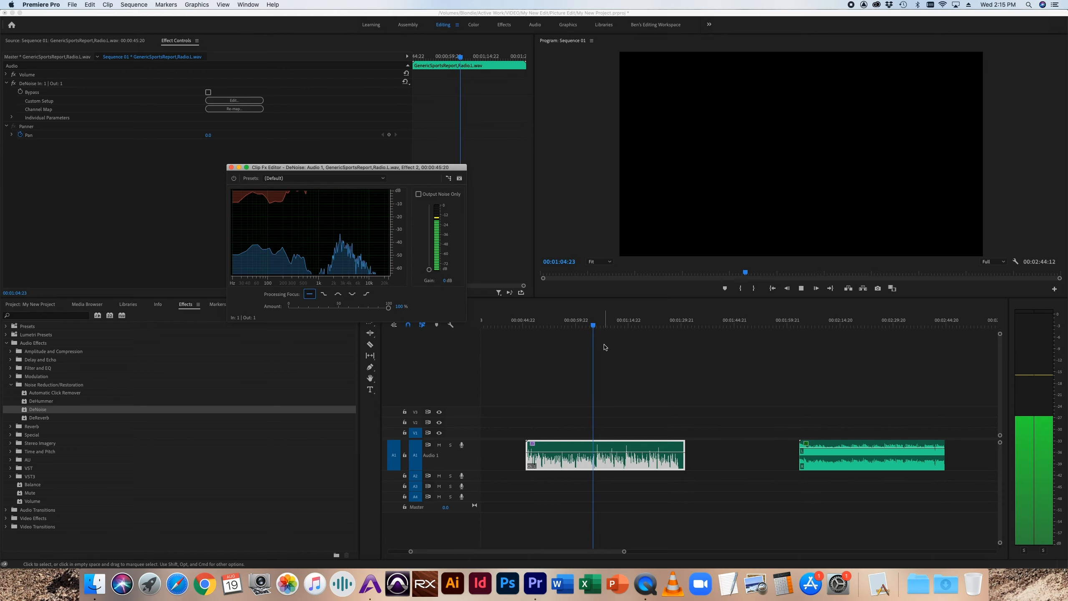
key(space)
key(space)
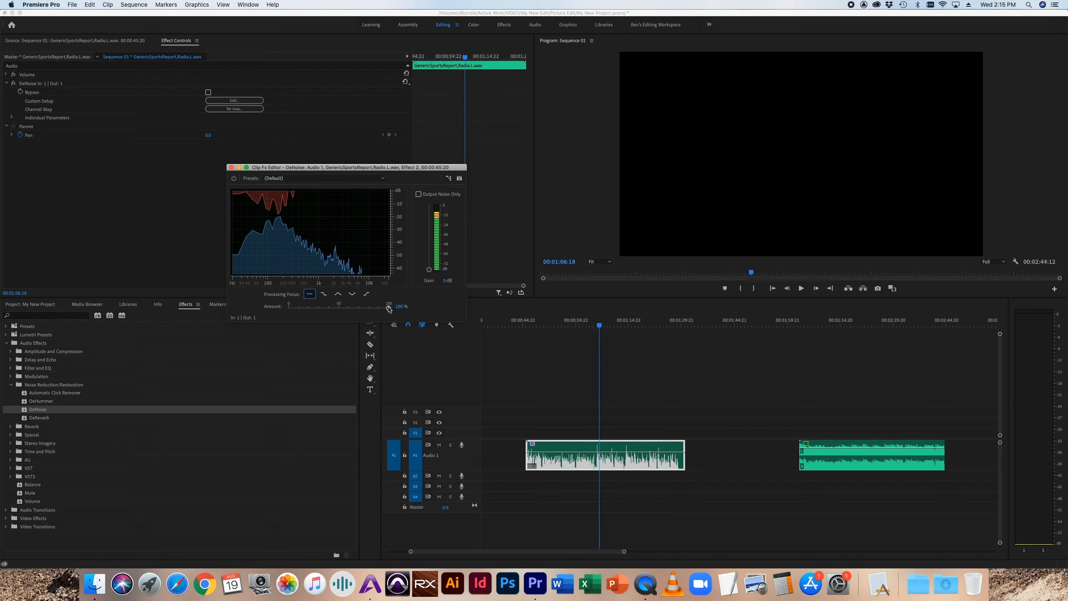
mouse_move(388, 307)
mouse_down()
mouse_move(336, 306)
mouse_move(402, 307)
mouse_up()
click(232, 167)
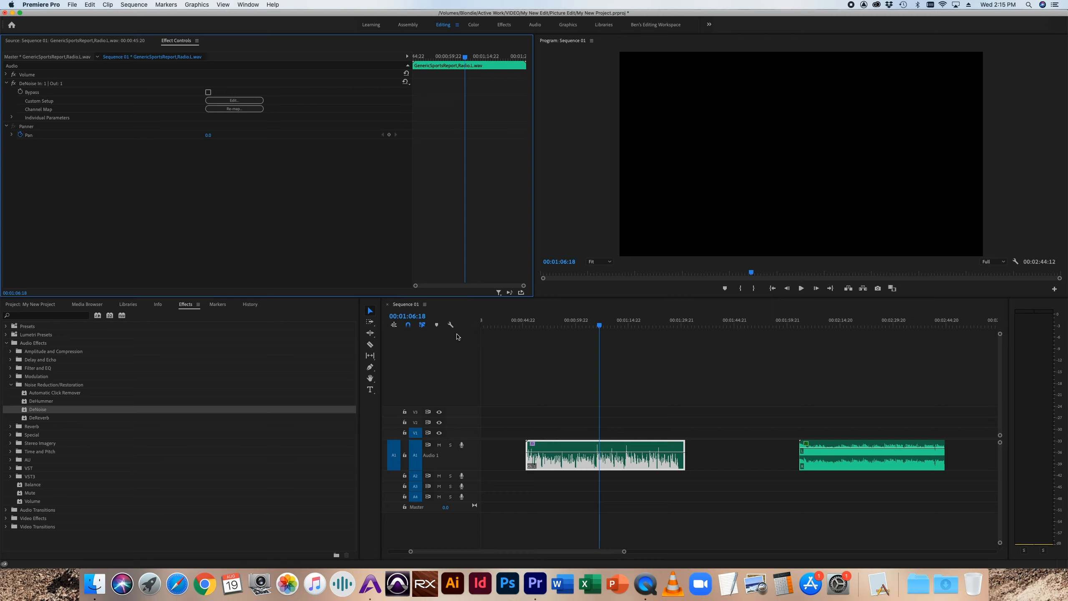
Step: Delete the DeNoise effect from the sports report clip and apply Studio Reverb in its place
click(41, 84)
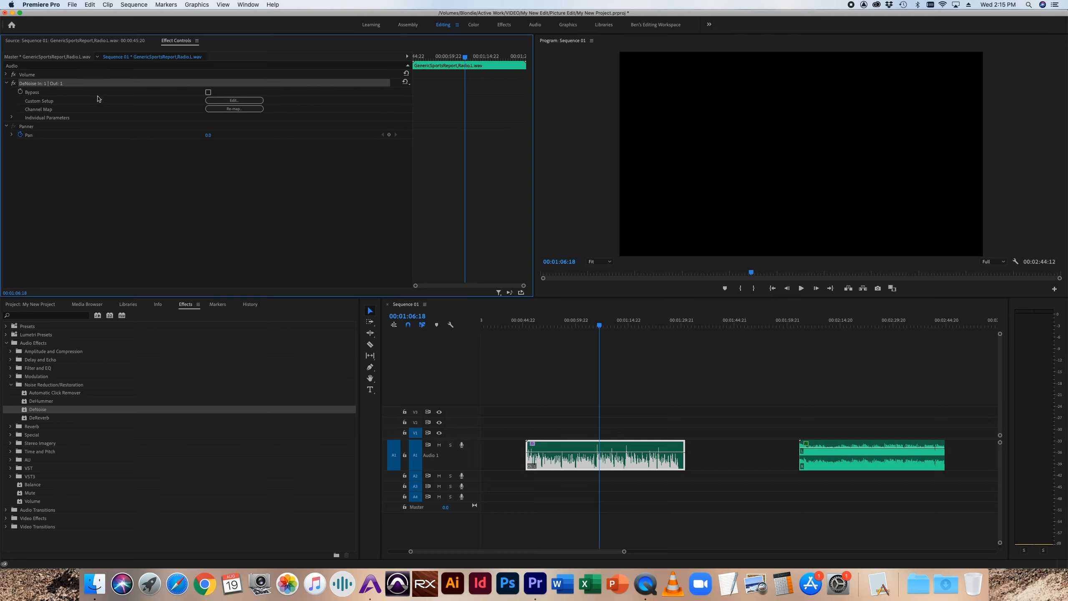
key(Delete)
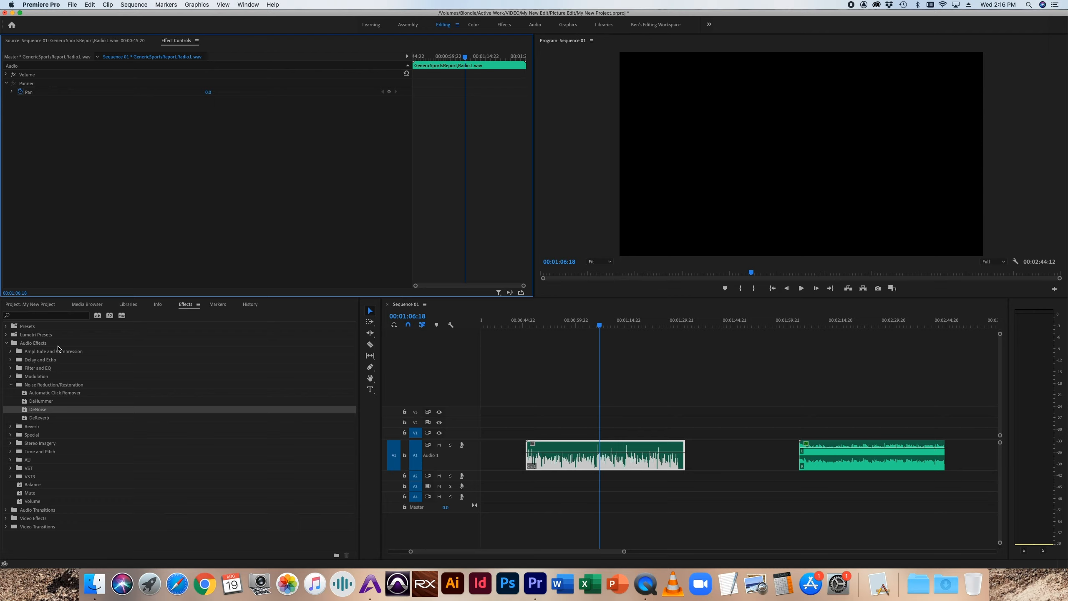
click(10, 385)
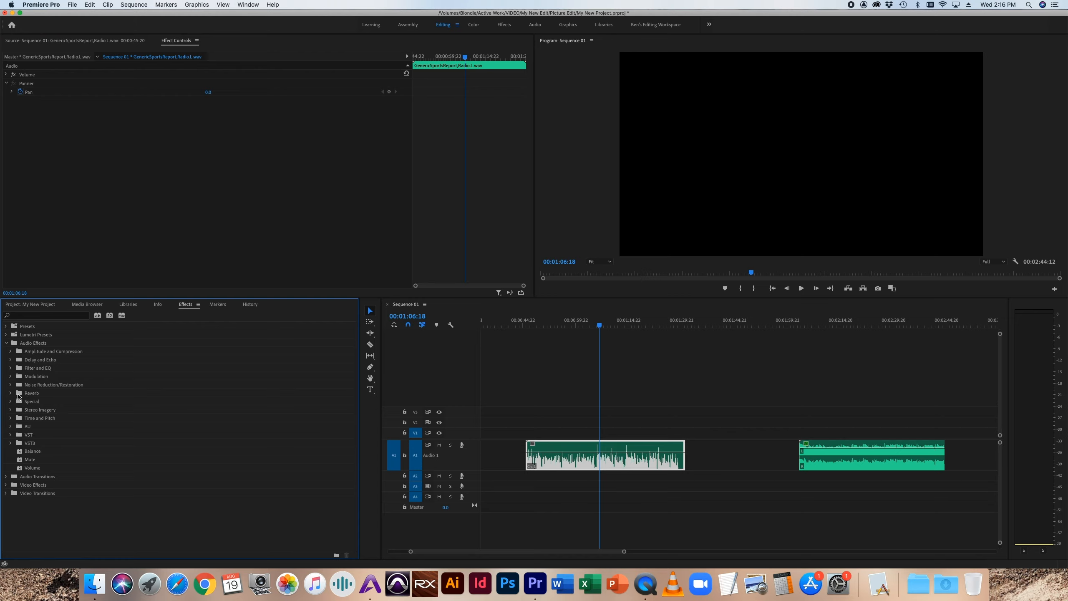
click(10, 394)
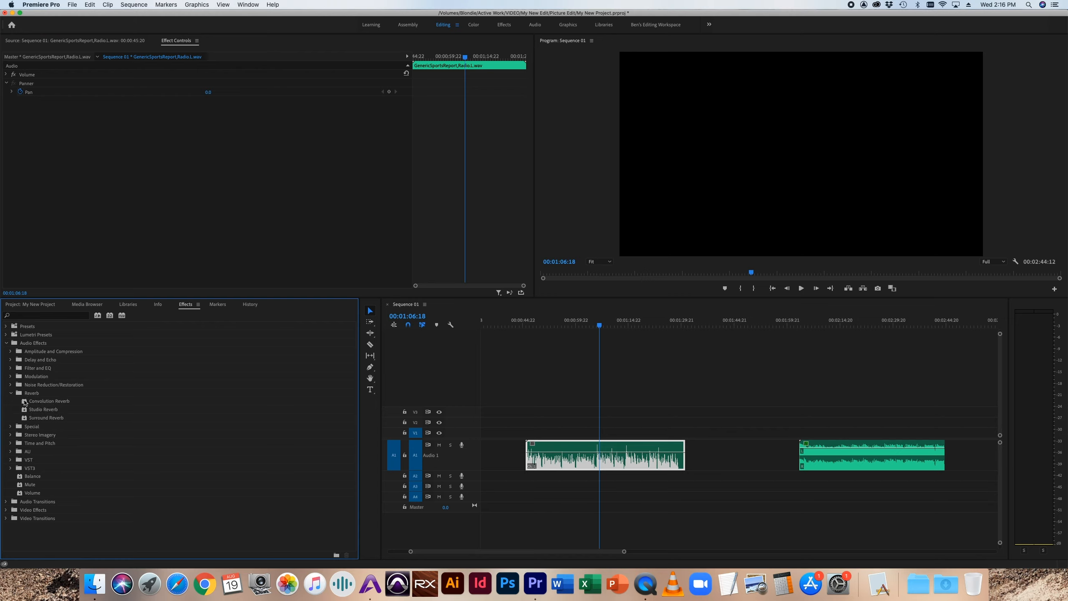
click(30, 411)
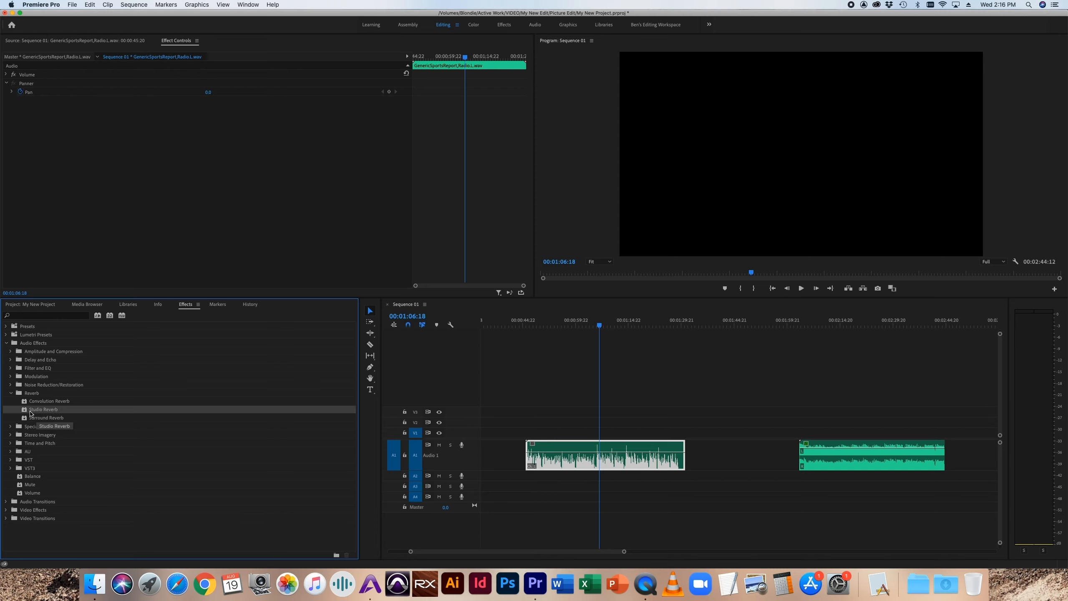
drag(30, 413, 615, 459)
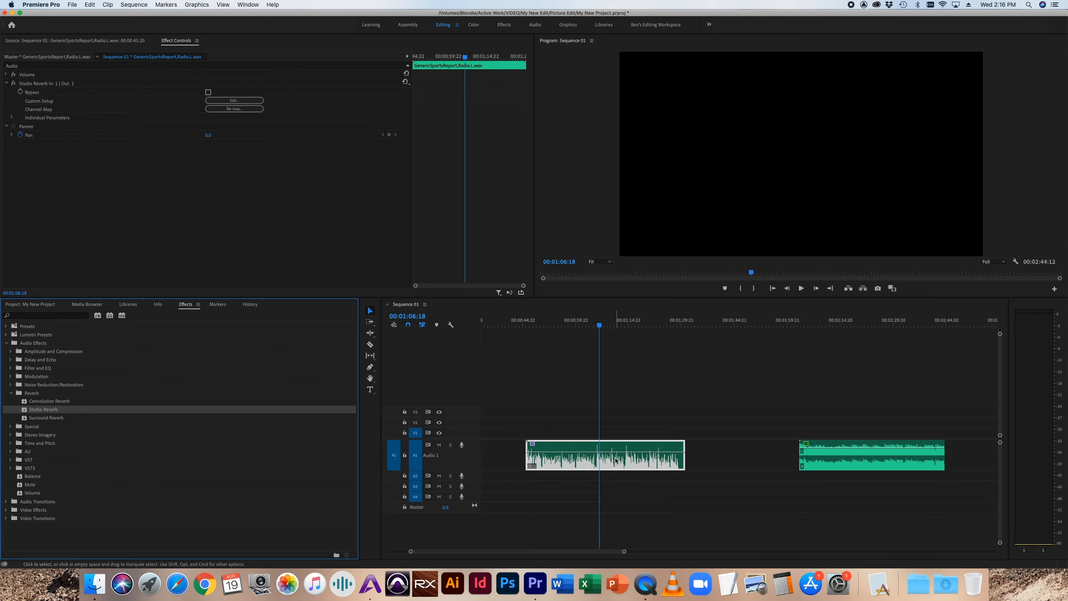
Step: Audition the Studio Reverb while setting its decay to about 6275 ms and its wet level to 71%
key(space)
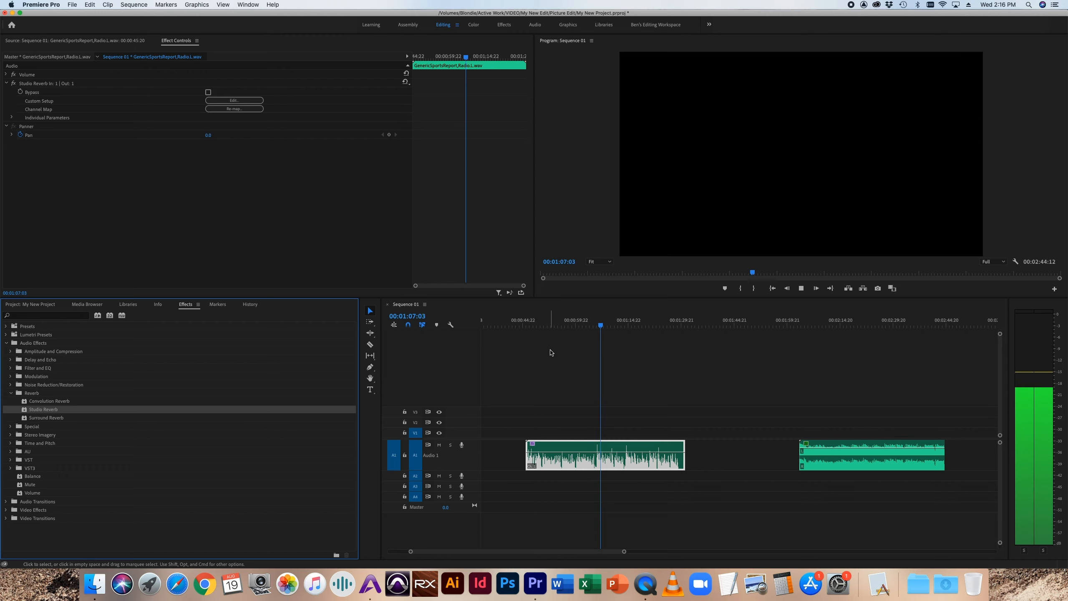
click(209, 100)
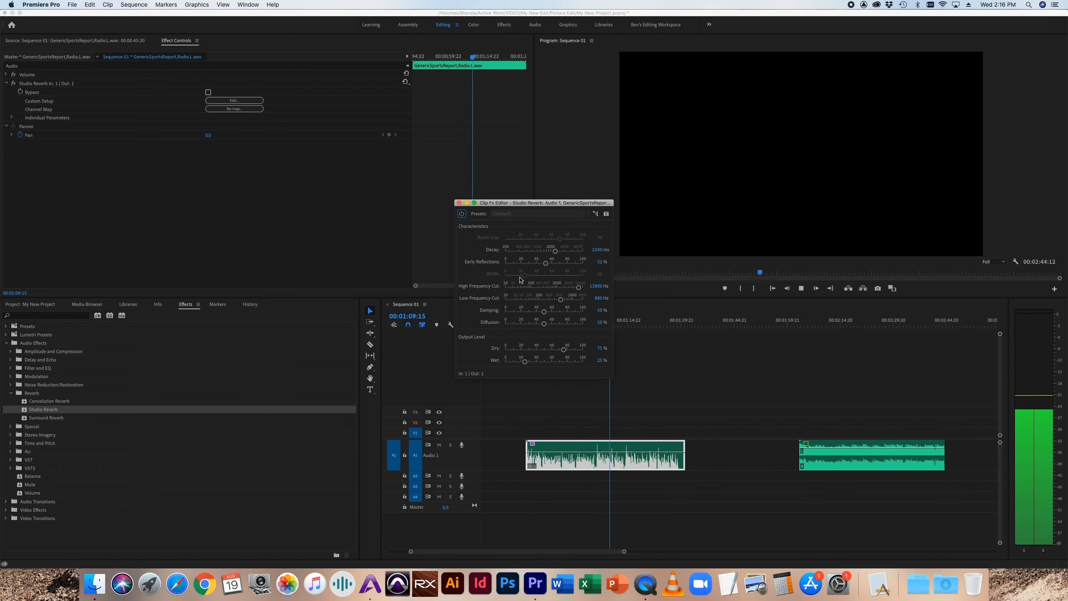
drag(555, 250, 574, 253)
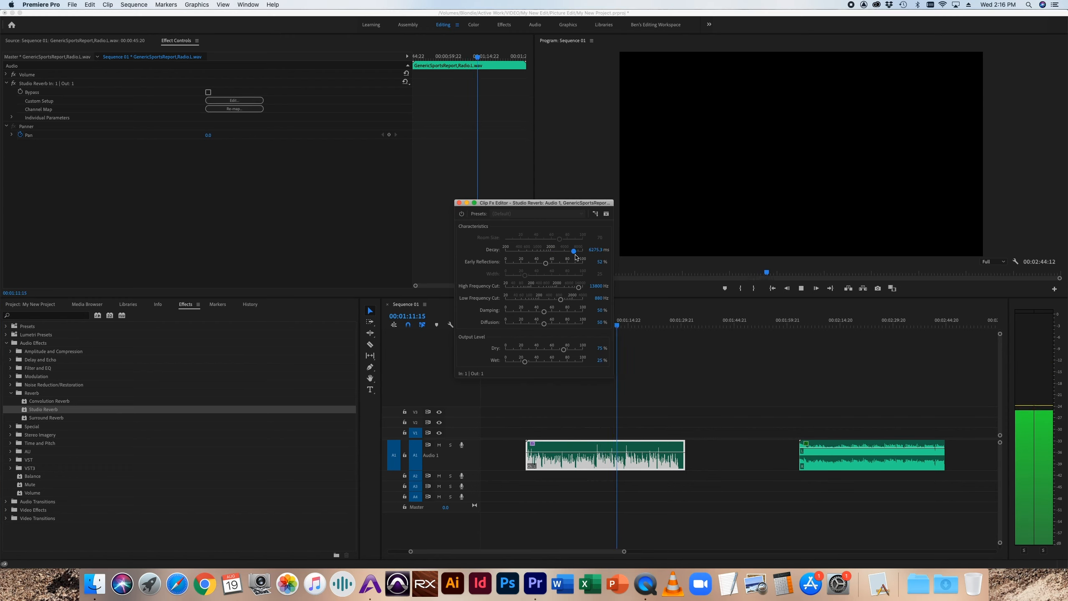
drag(525, 361, 560, 363)
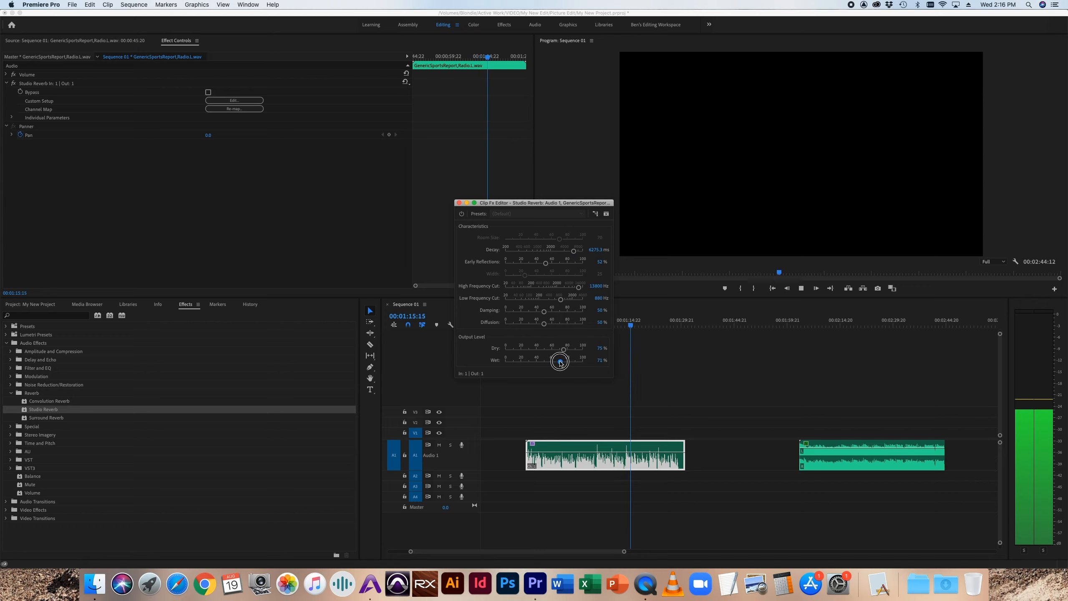
drag(487, 206, 449, 135)
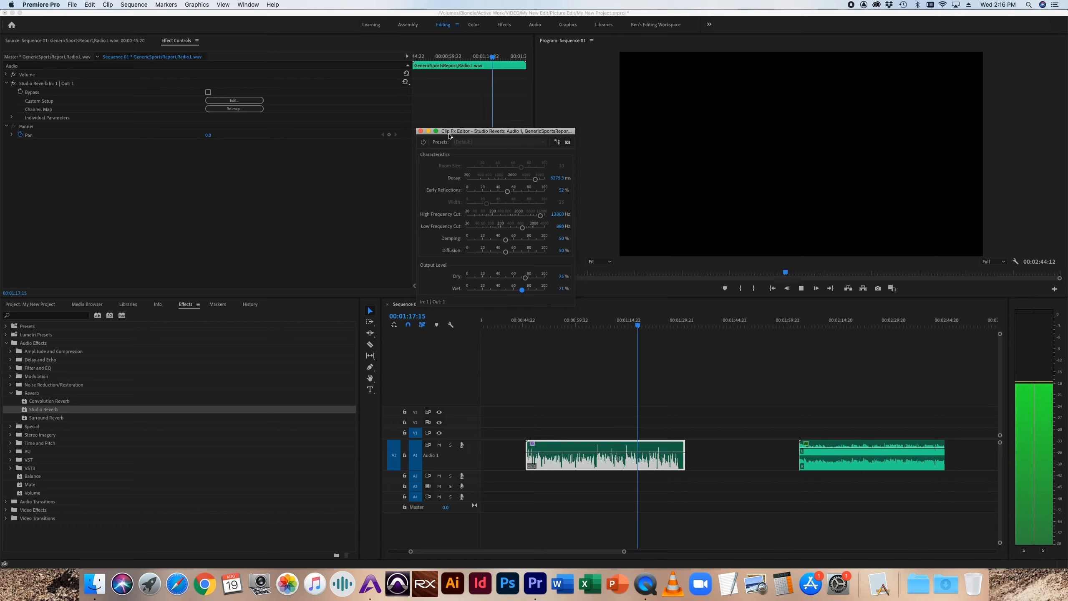
key(space)
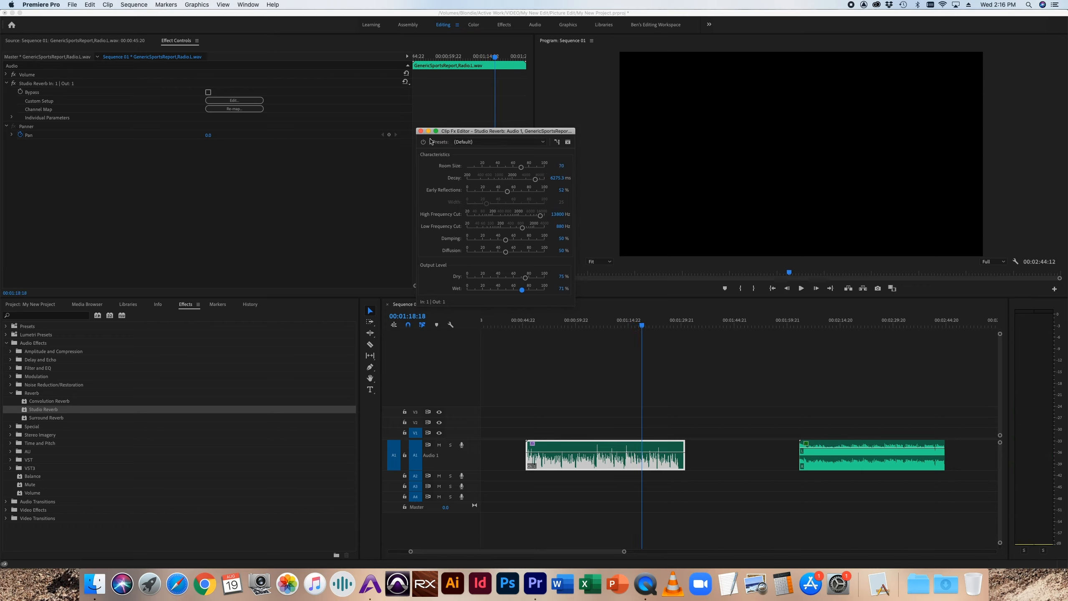
click(420, 131)
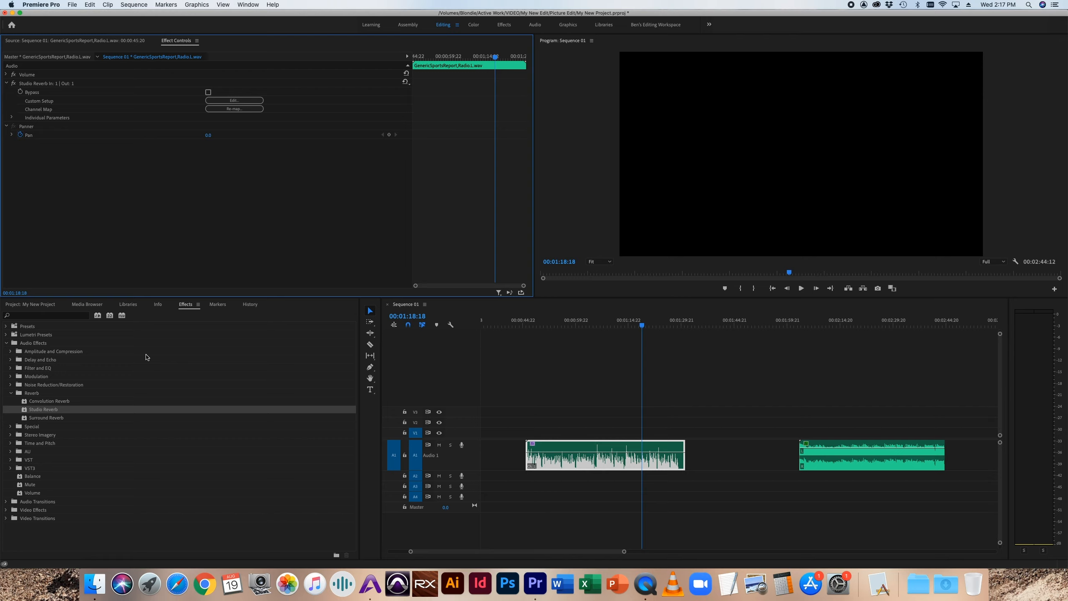
Step: Trim the end of the sports report clip to the playhead at 00:01:18:18 and play past the cut to hear the reverb tail
click(11, 393)
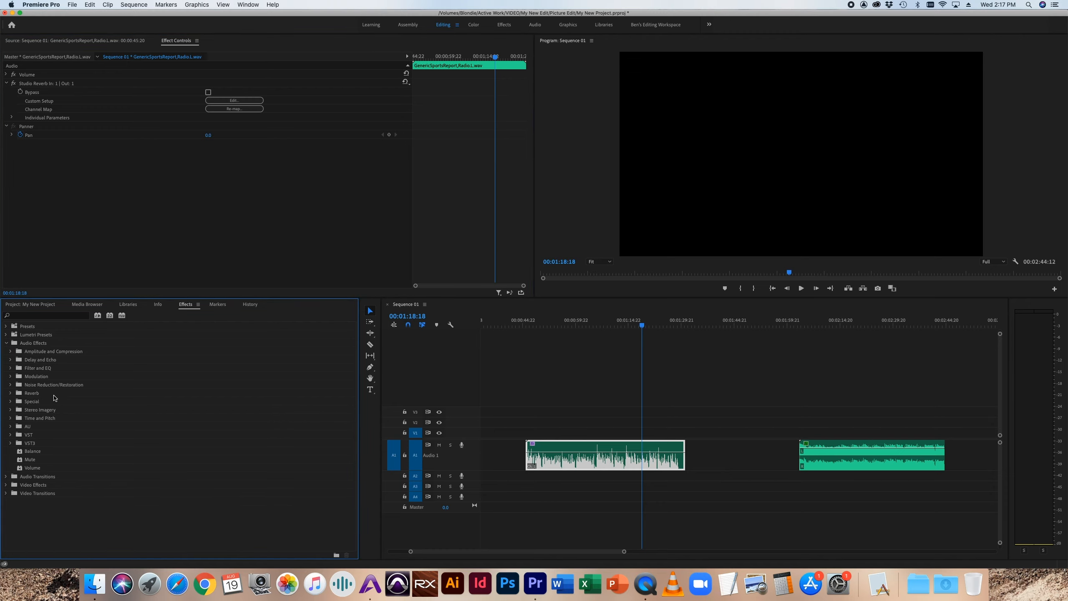
click(11, 393)
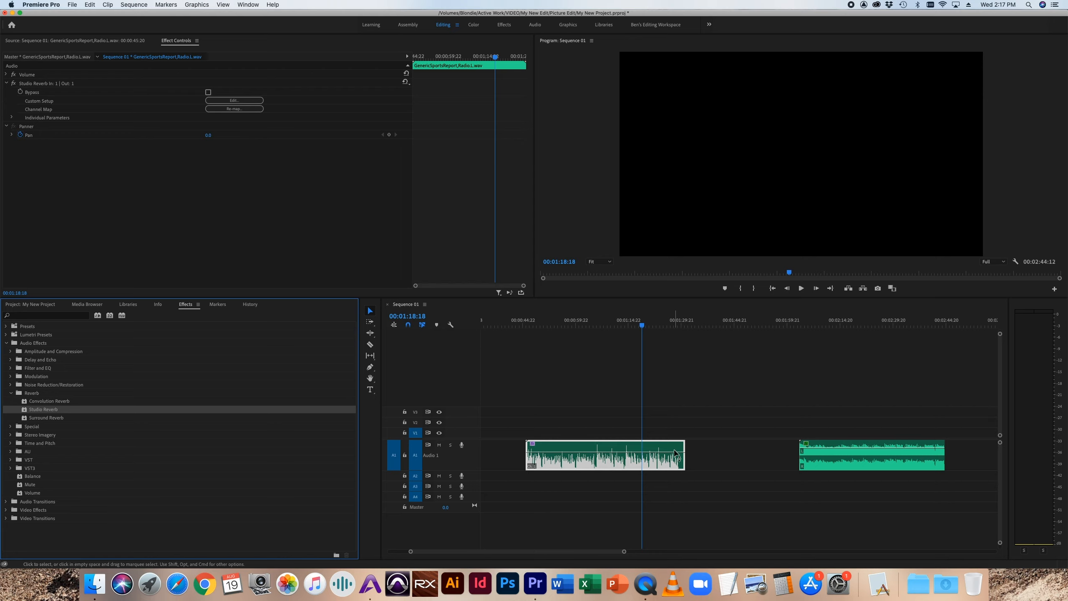
drag(682, 456, 639, 459)
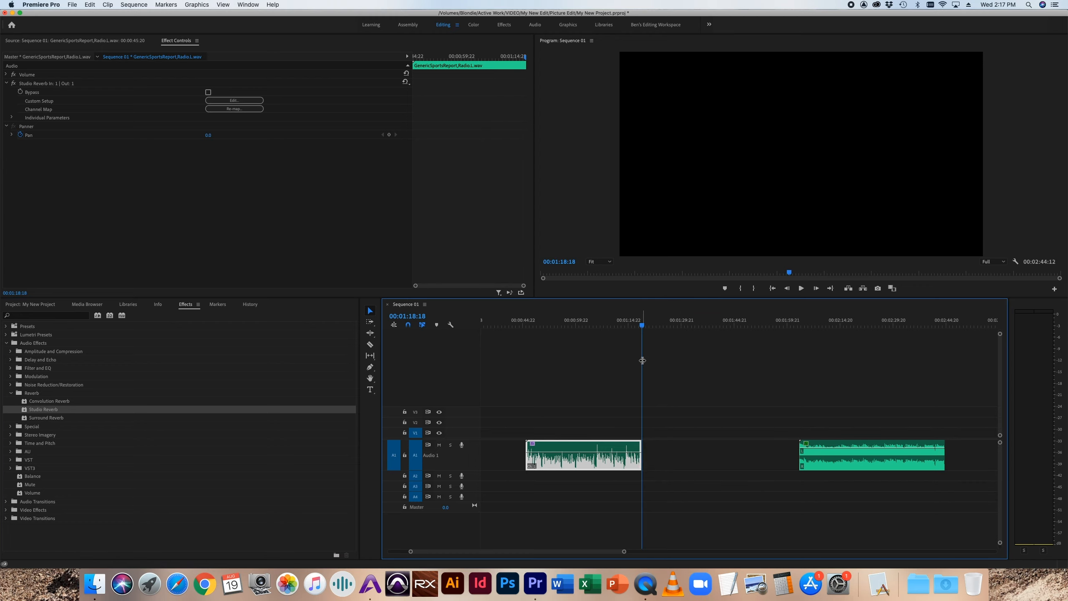
key(equal)
drag(711, 324, 696, 331)
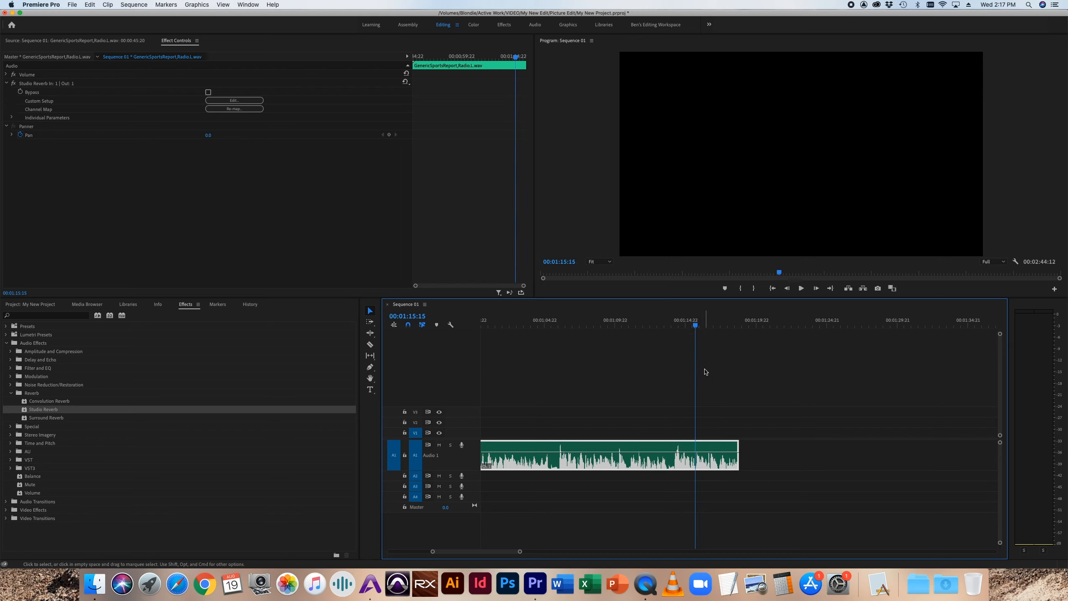
key(space)
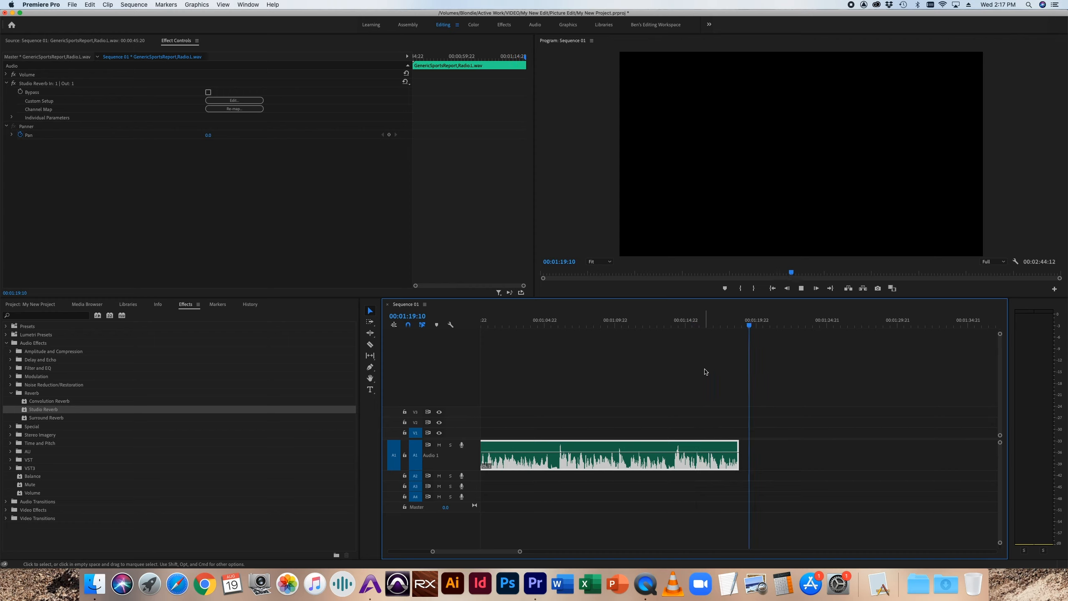
key(space)
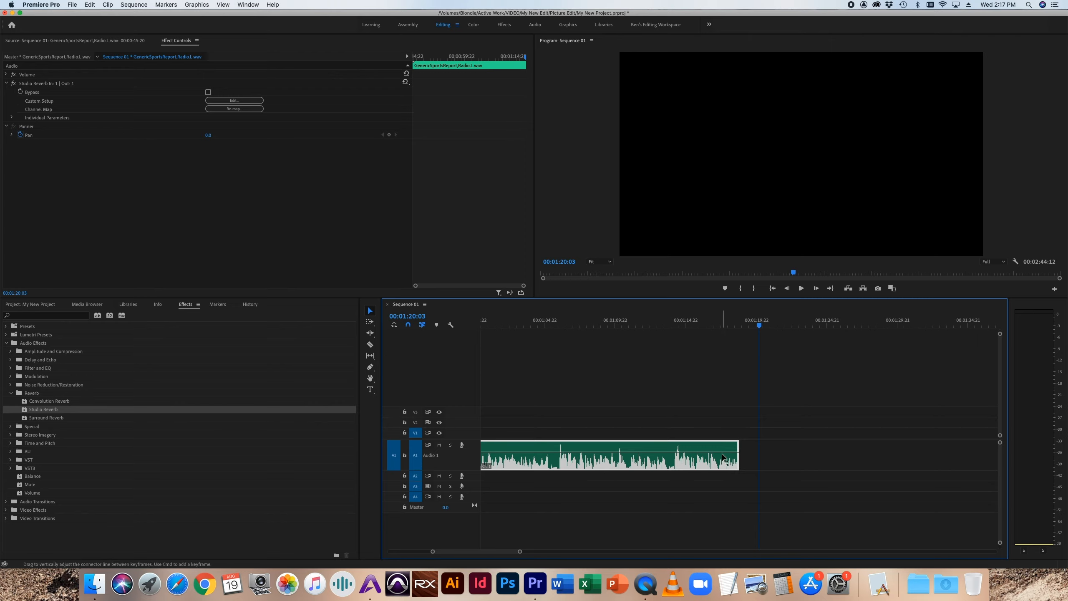
Step: Replace the Studio Reverb on the sports report clip with the Distortion effect from the Special category
click(11, 394)
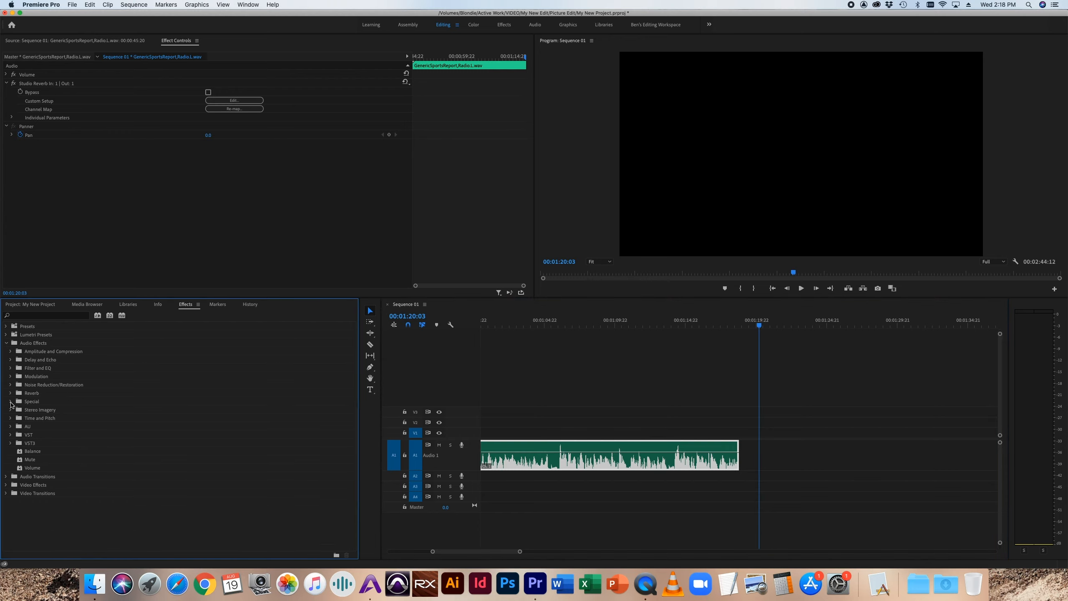
click(11, 402)
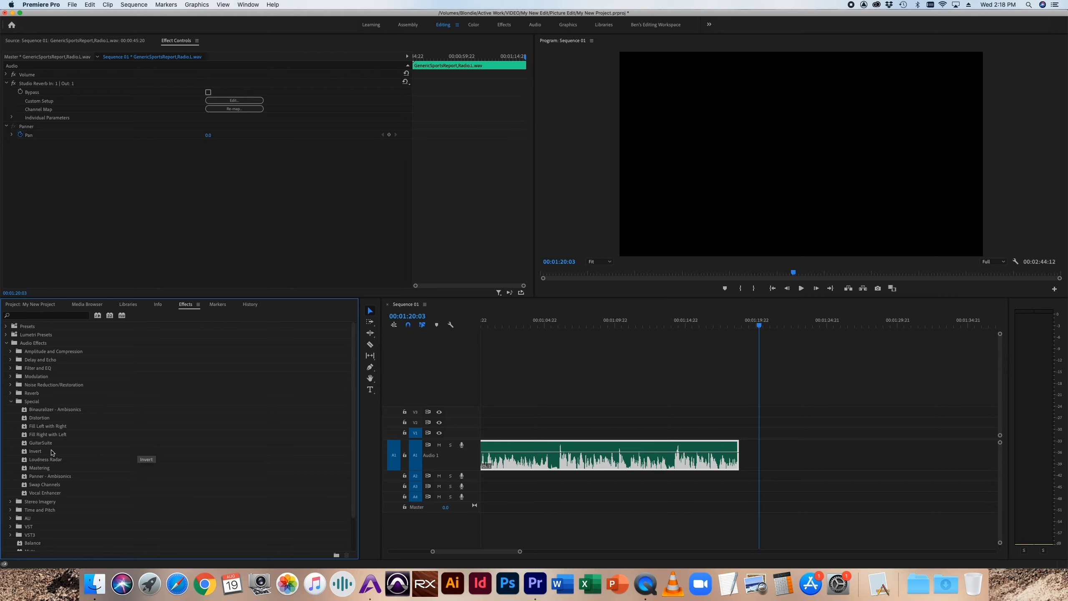
click(35, 453)
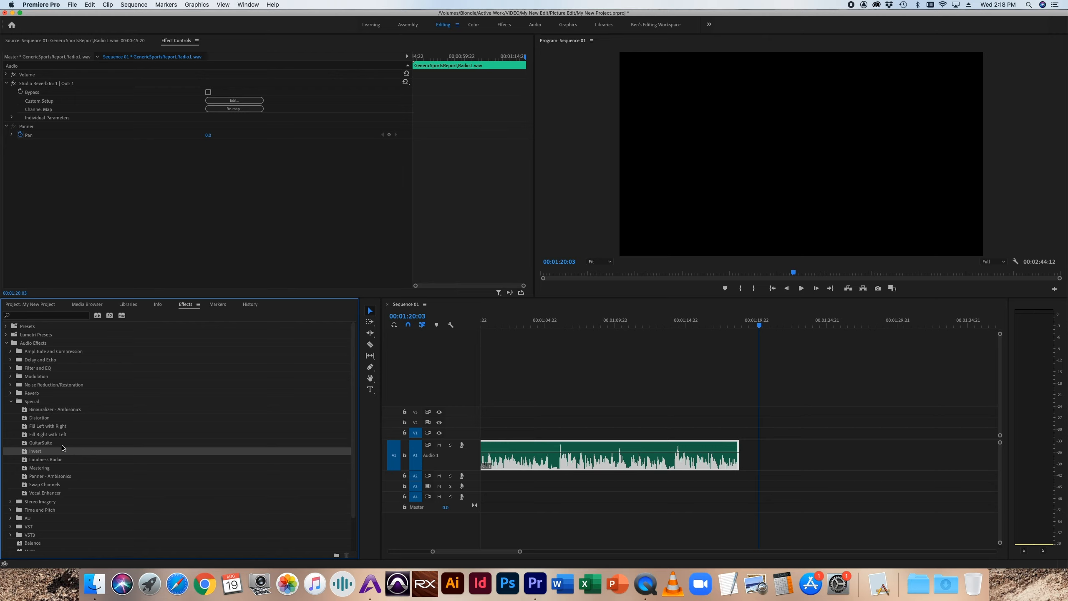
click(50, 417)
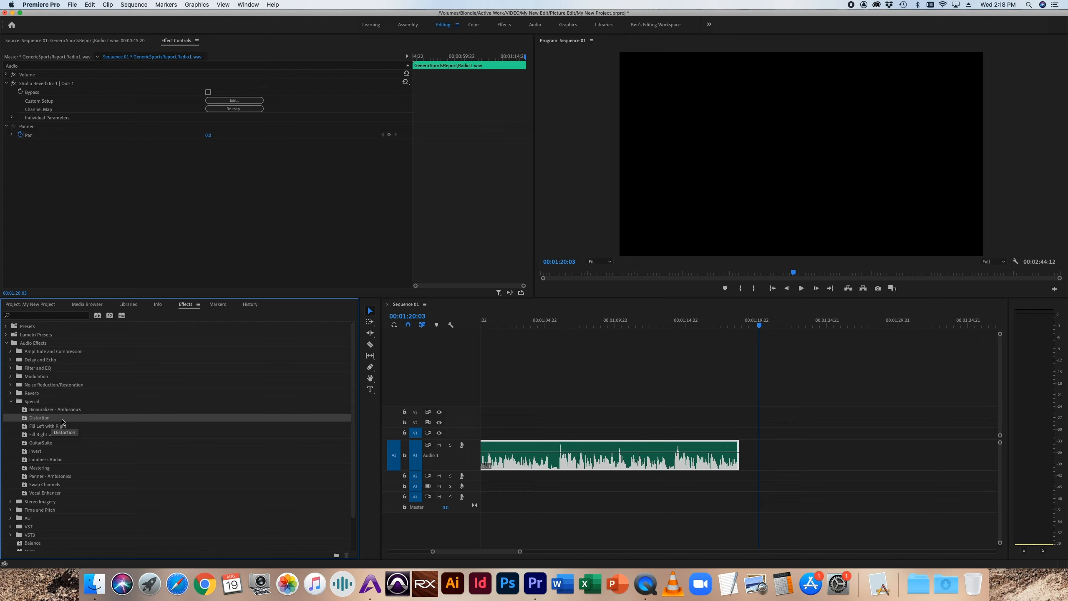
drag(59, 423, 584, 459)
click(51, 83)
key(Delete)
Step: Audition the sports report clip with Distortion, lowering the clip's volume to about -10.7 dB between playbacks
click(571, 325)
key(space)
key(space)
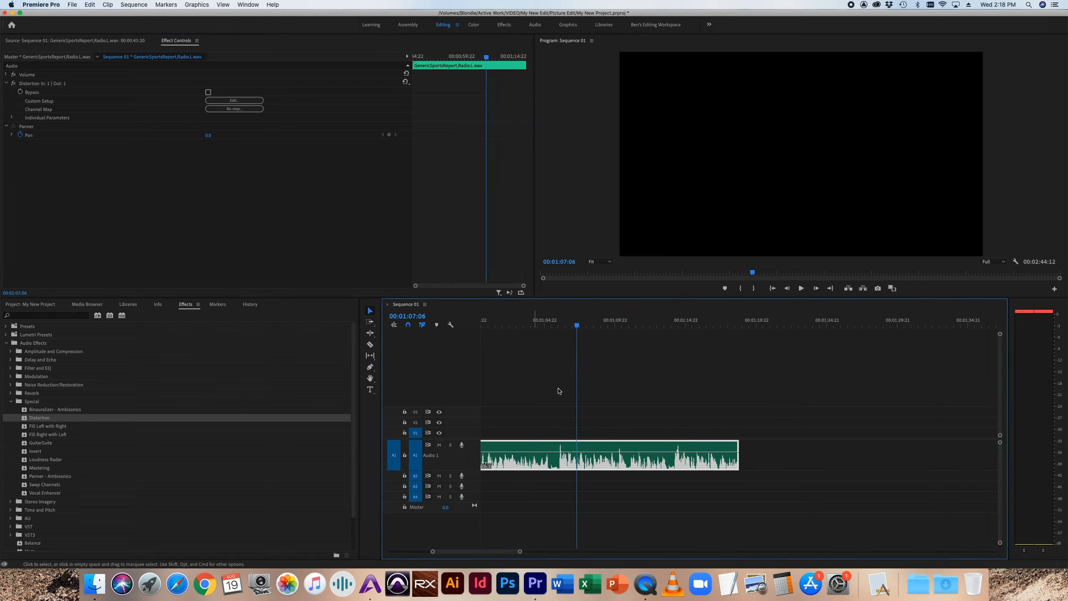
drag(619, 452, 619, 462)
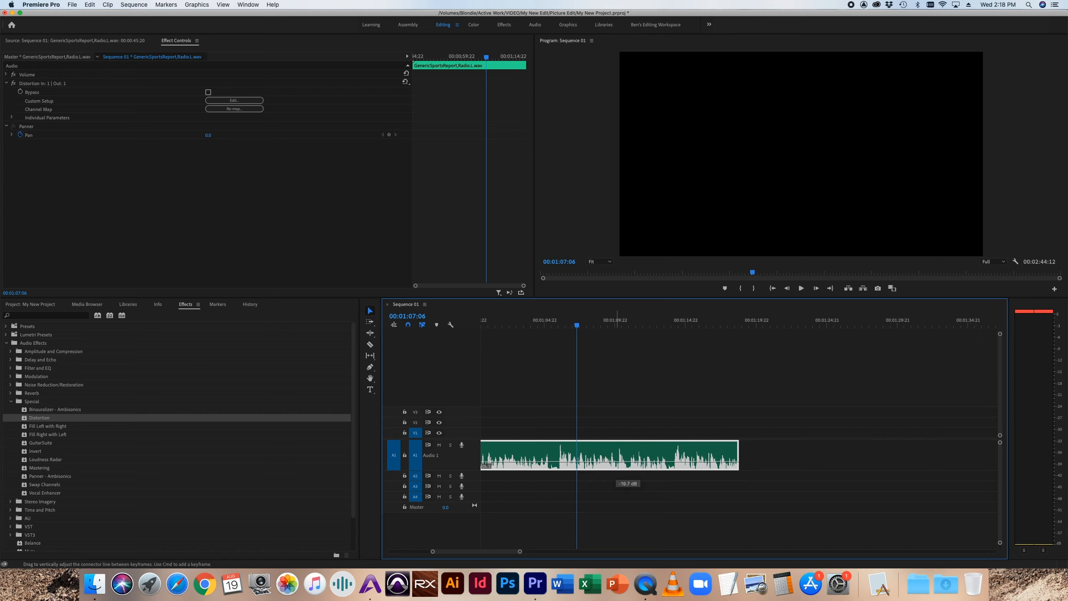
key(space)
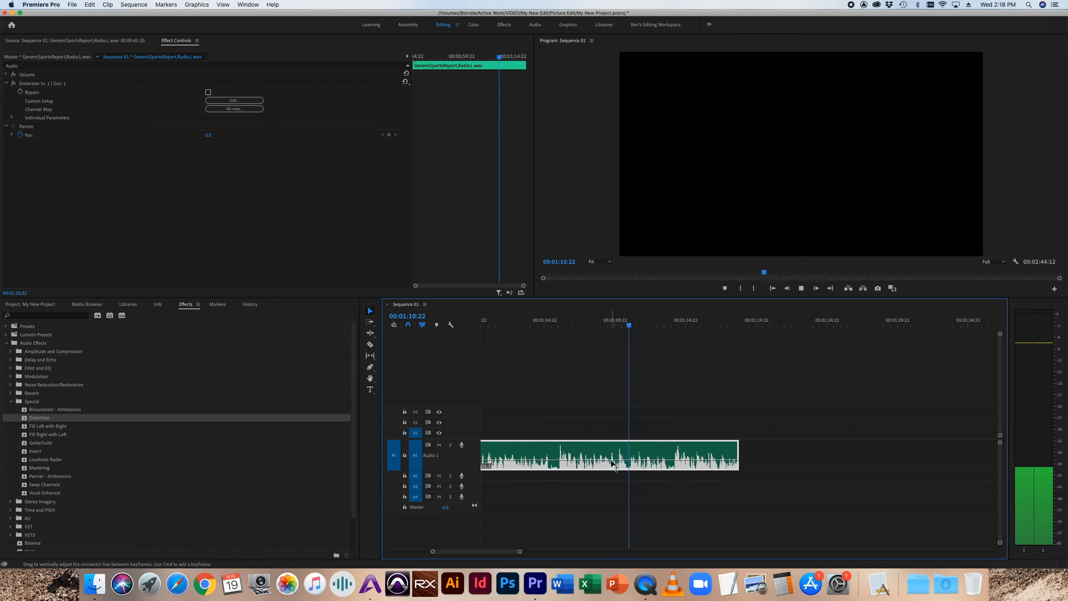
key(space)
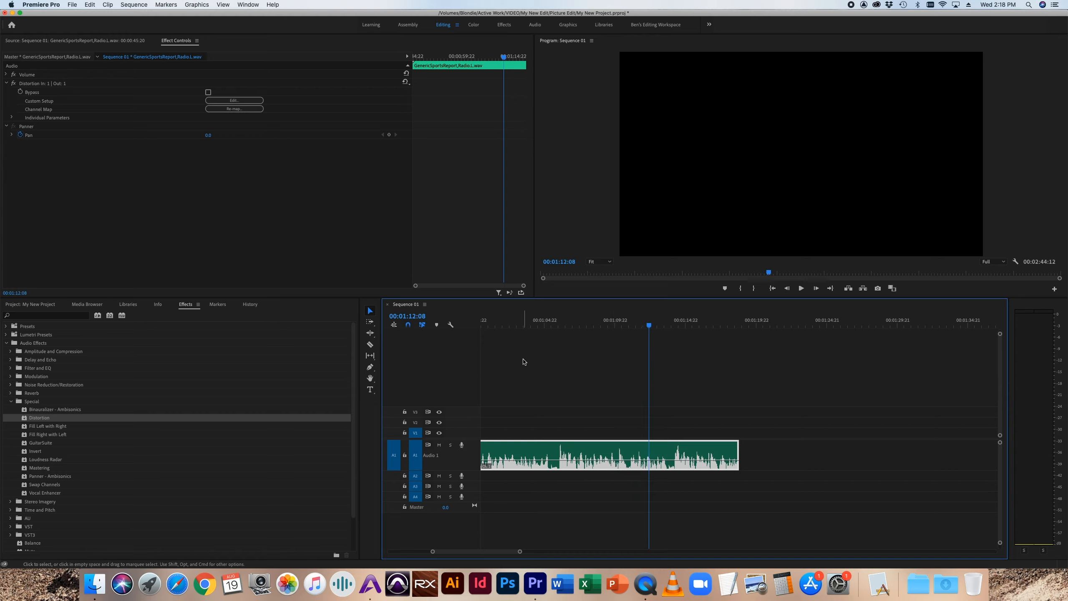
Step: Delete the Distortion effect from the sports report clip
click(38, 88)
click(38, 83)
key(Delete)
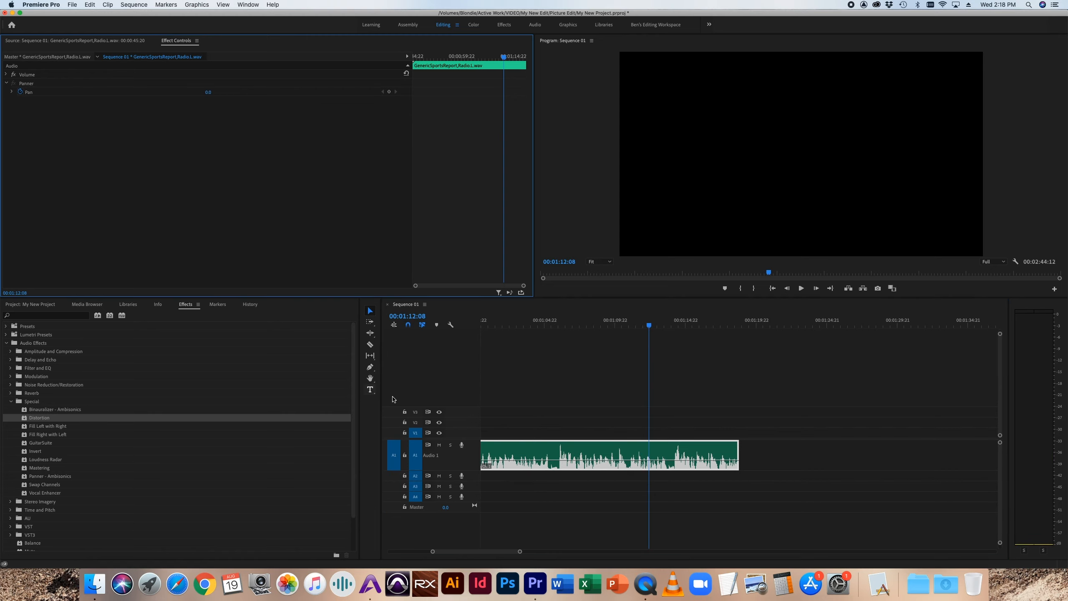
Step: Raise the sports report clip's volume level on the timeline and look at the Stereo Expander in the Stereo Imagery category
click(562, 464)
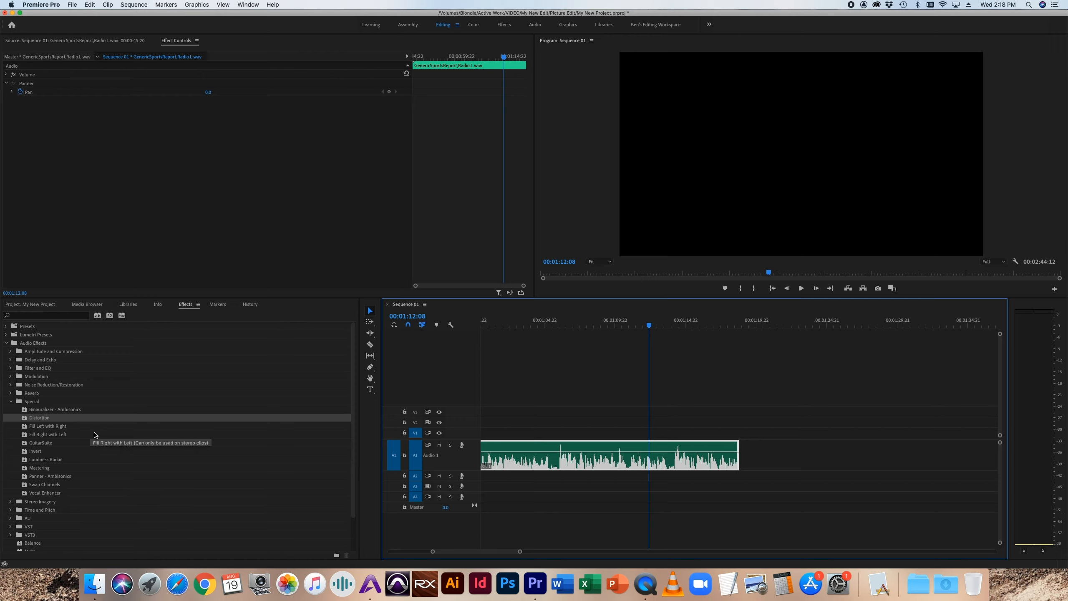
click(11, 401)
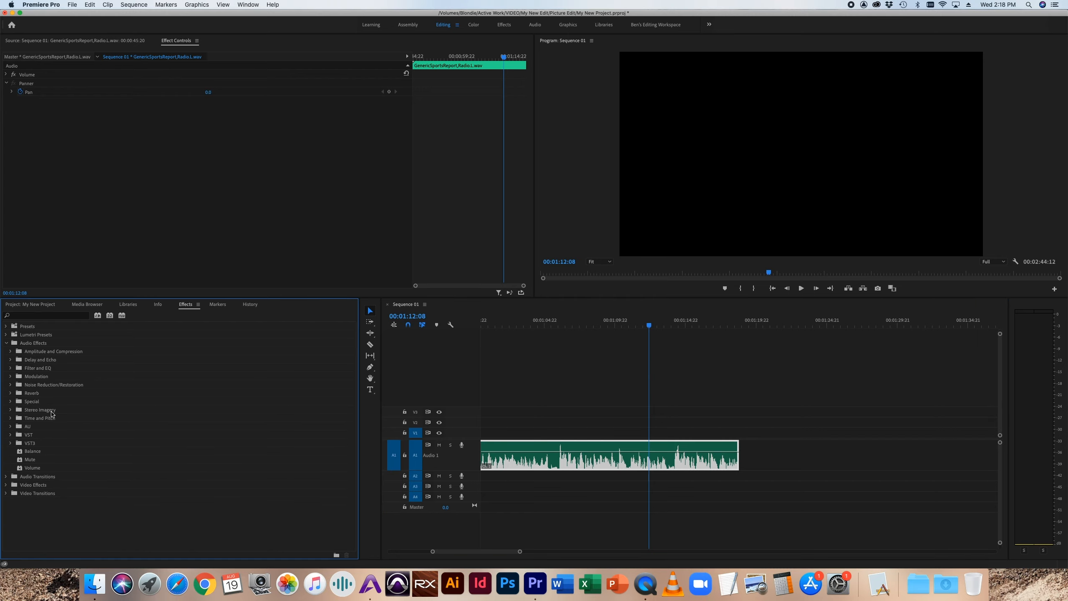
click(10, 410)
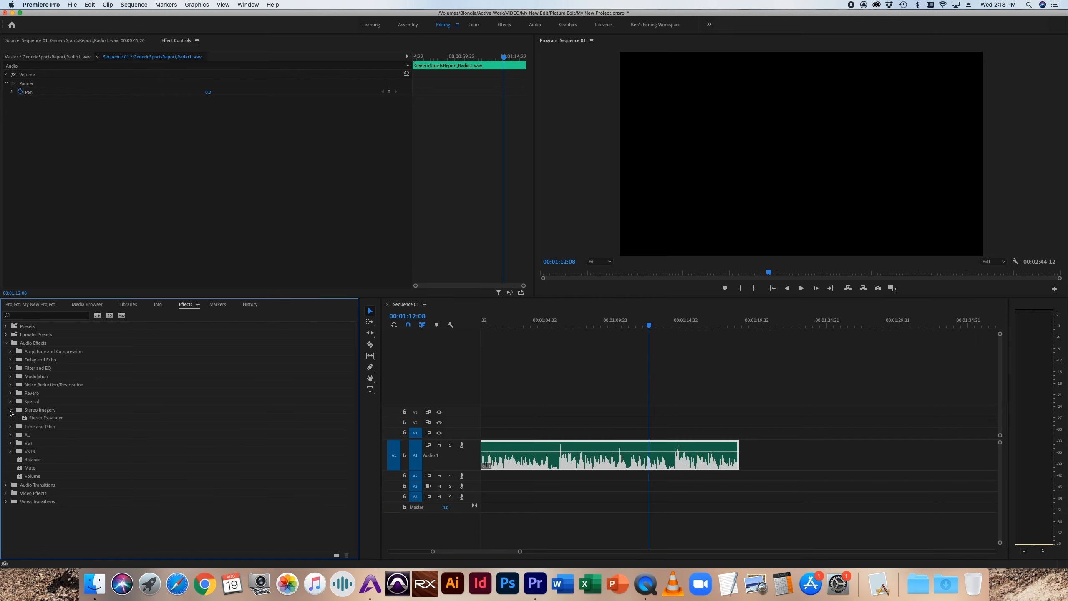
click(35, 419)
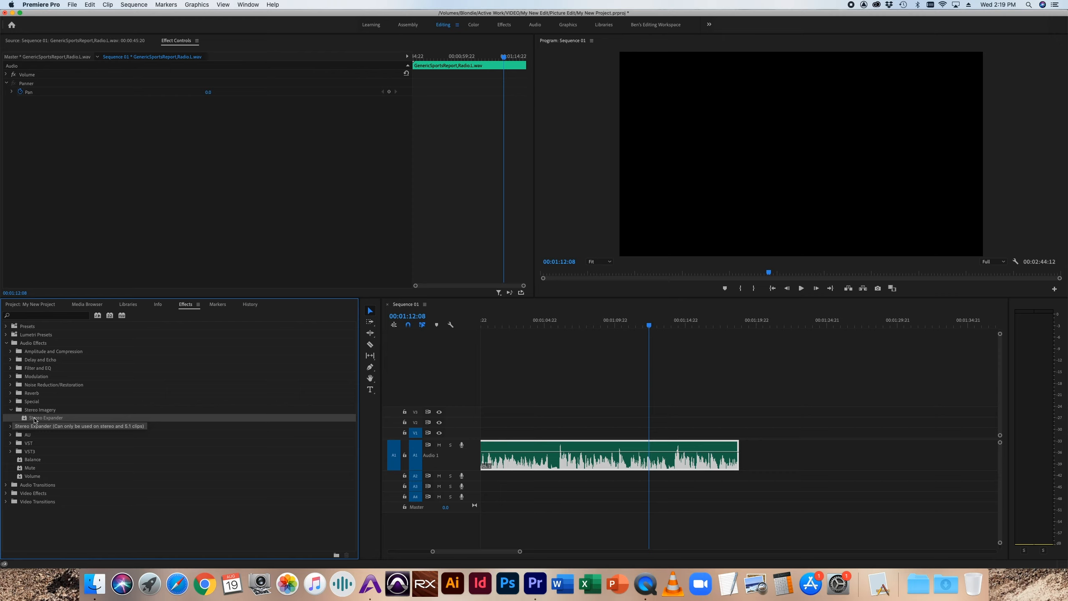
click(11, 410)
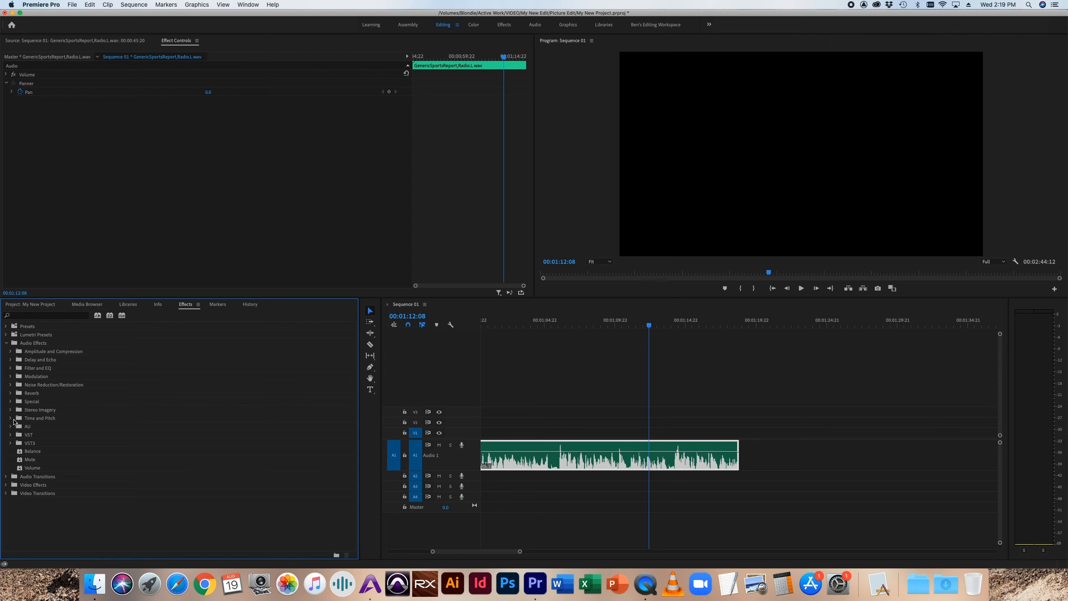
Step: Apply the Pitch Shifter from Time and Pitch to the sports report clip and reveal its Transpose Ratio slider, with the playhead at 00:01:07:06
click(11, 419)
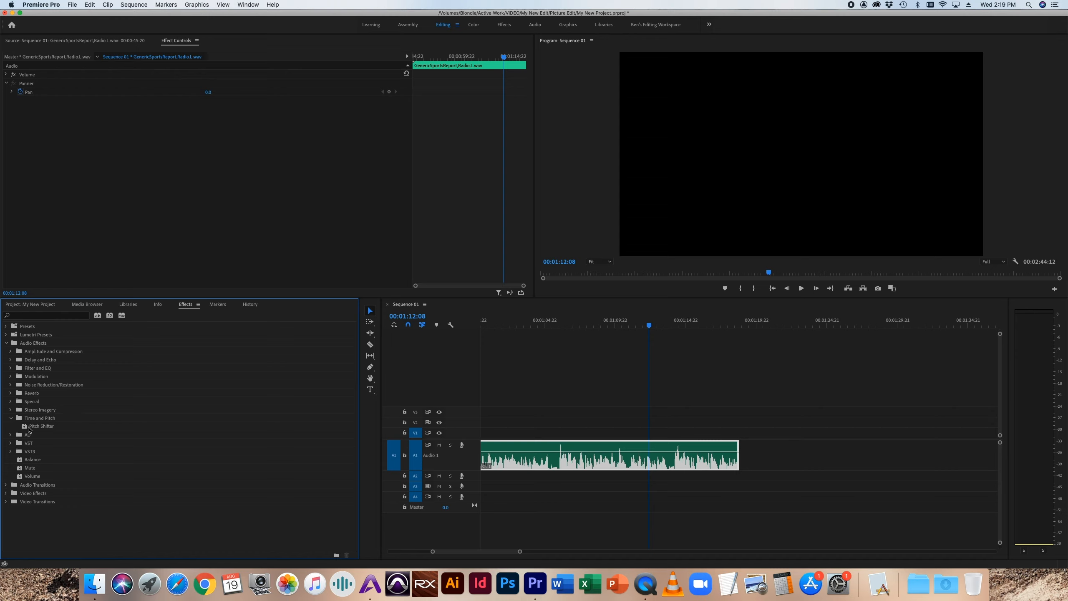
drag(25, 428, 626, 461)
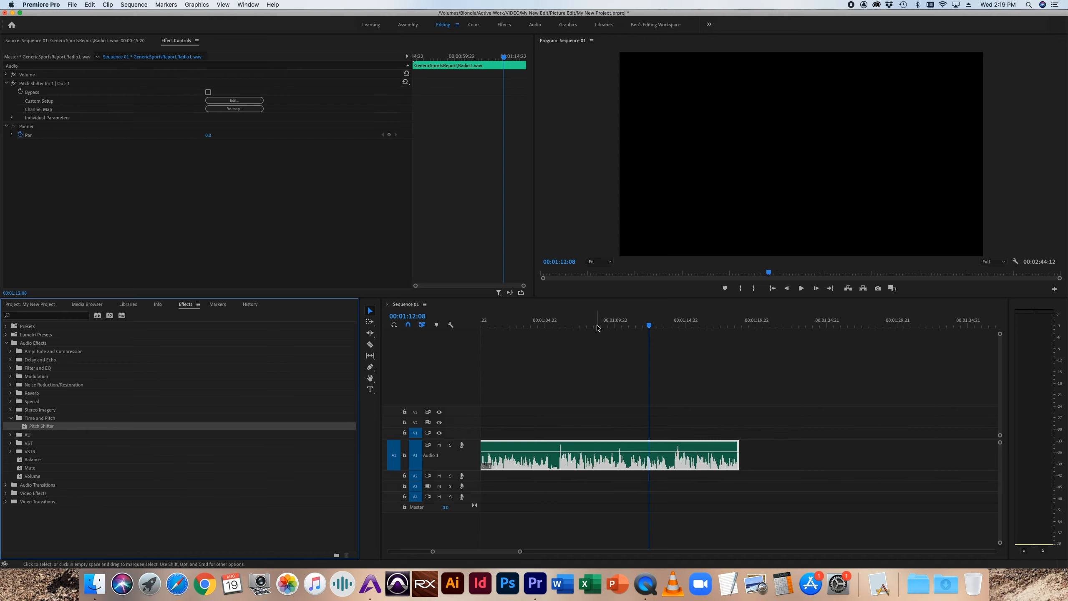
click(576, 323)
click(11, 118)
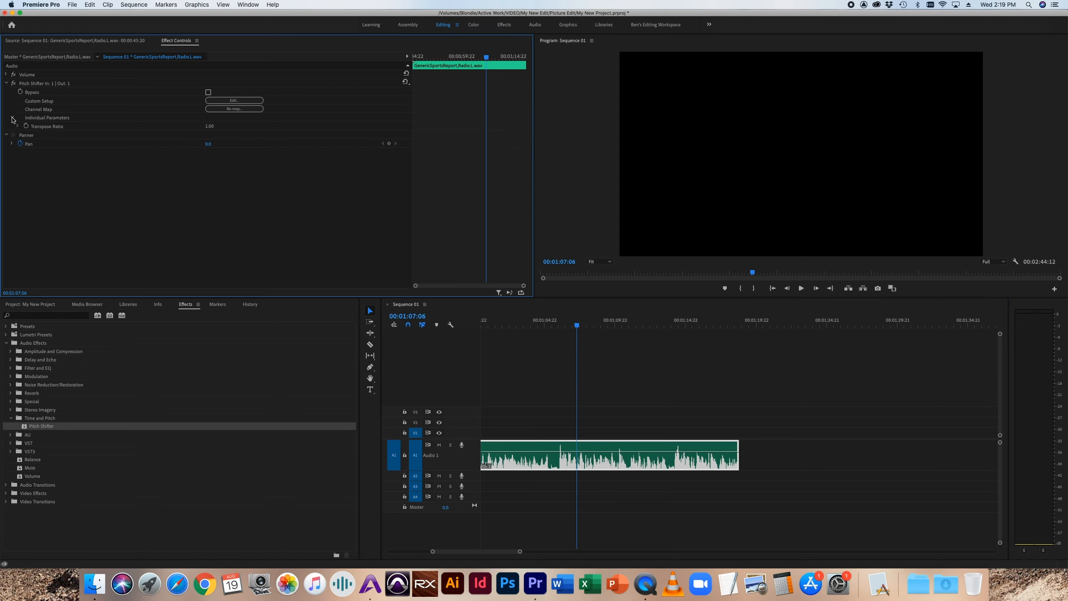
click(18, 126)
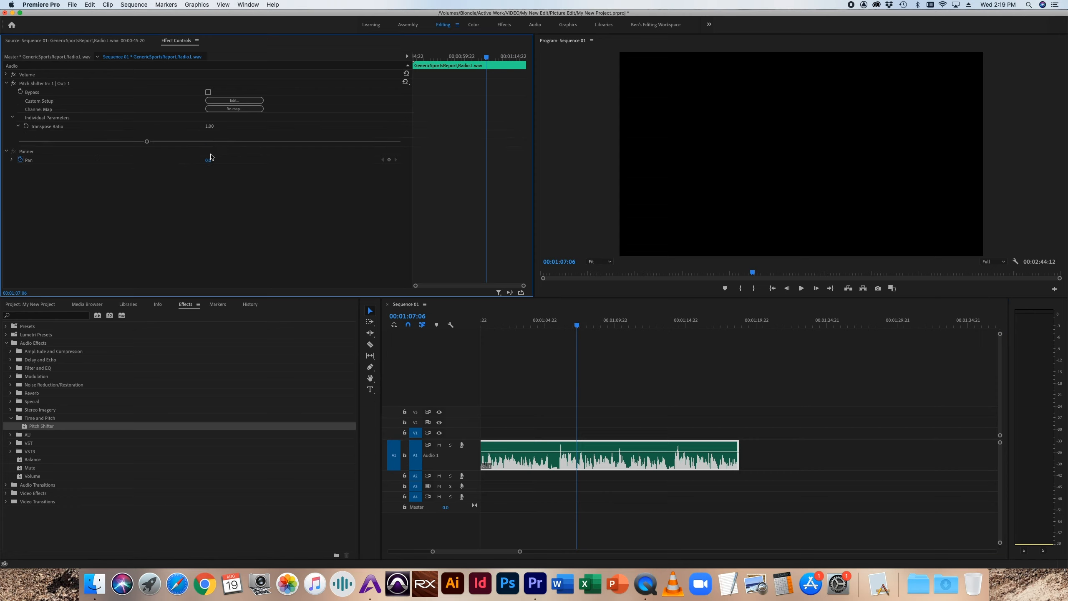
Step: Audition the sports report clip while raising the Pitch Shifter's Transpose Ratio to 1.10
key(space)
drag(147, 143, 171, 160)
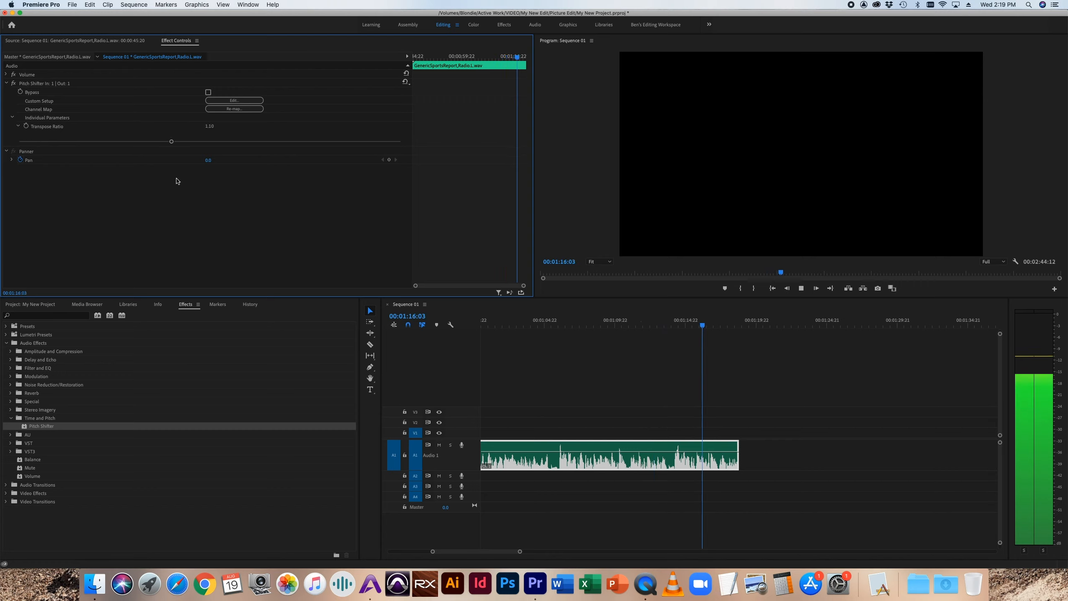
key(space)
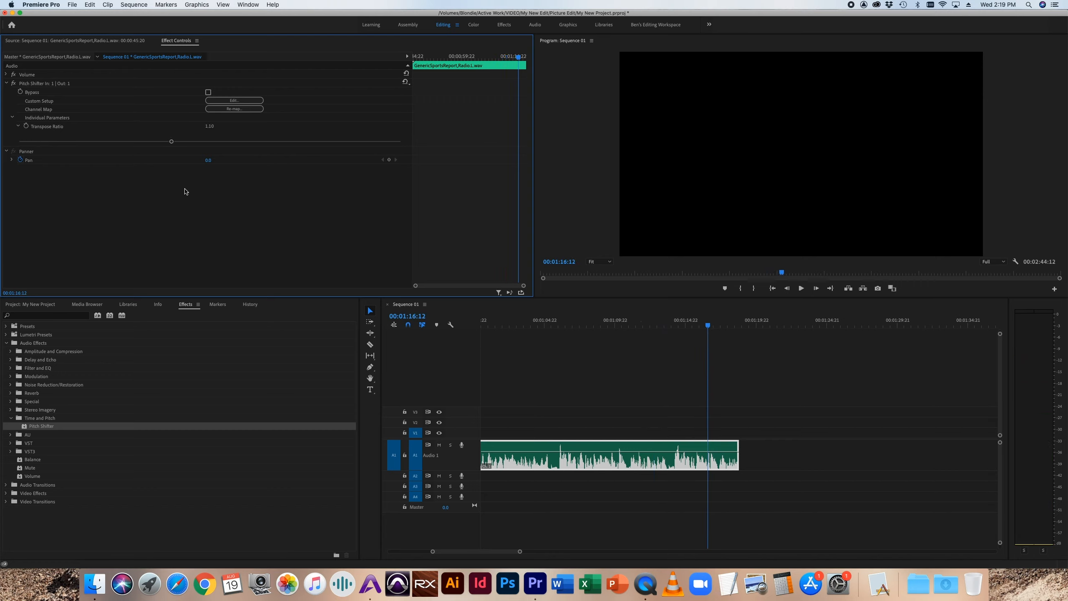
Step: Replace the Pitch Shifter on the sports report clip with a fresh instance and reveal its Transpose Ratio slider
click(34, 83)
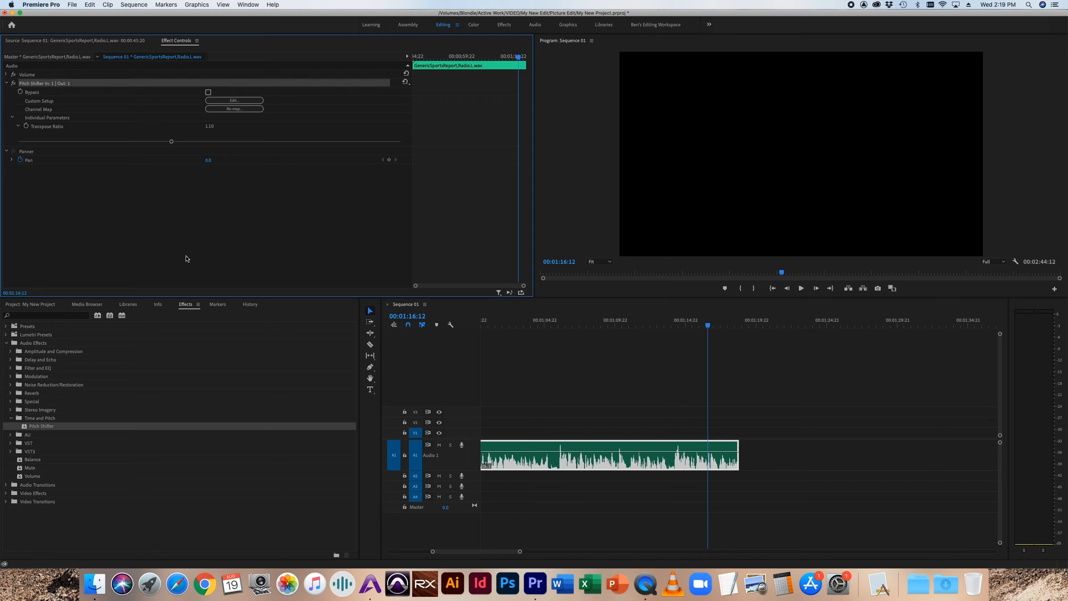
key(Delete)
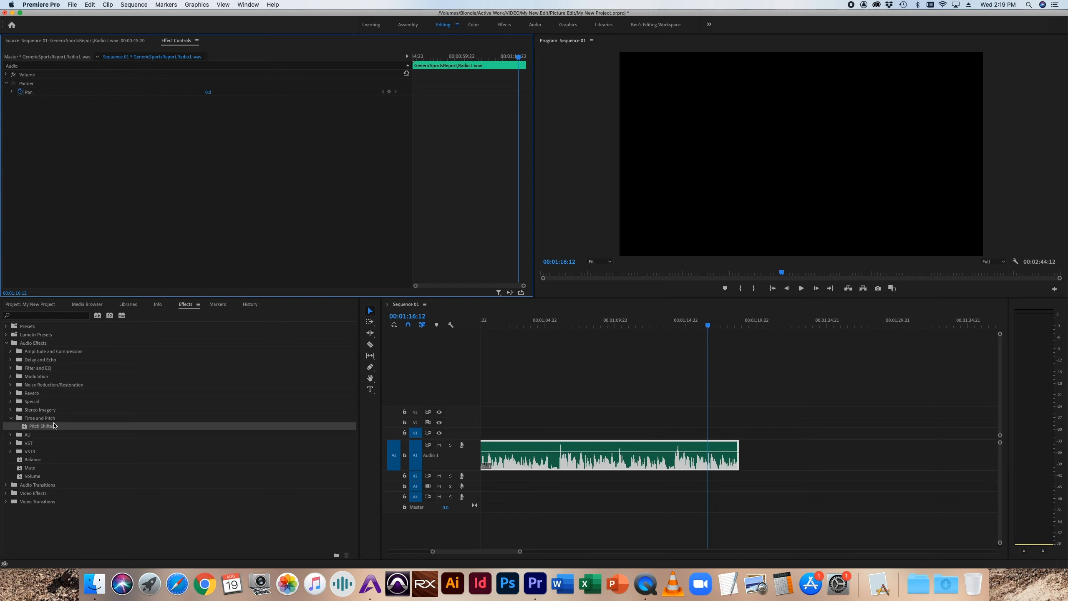
drag(36, 426, 97, 135)
click(12, 117)
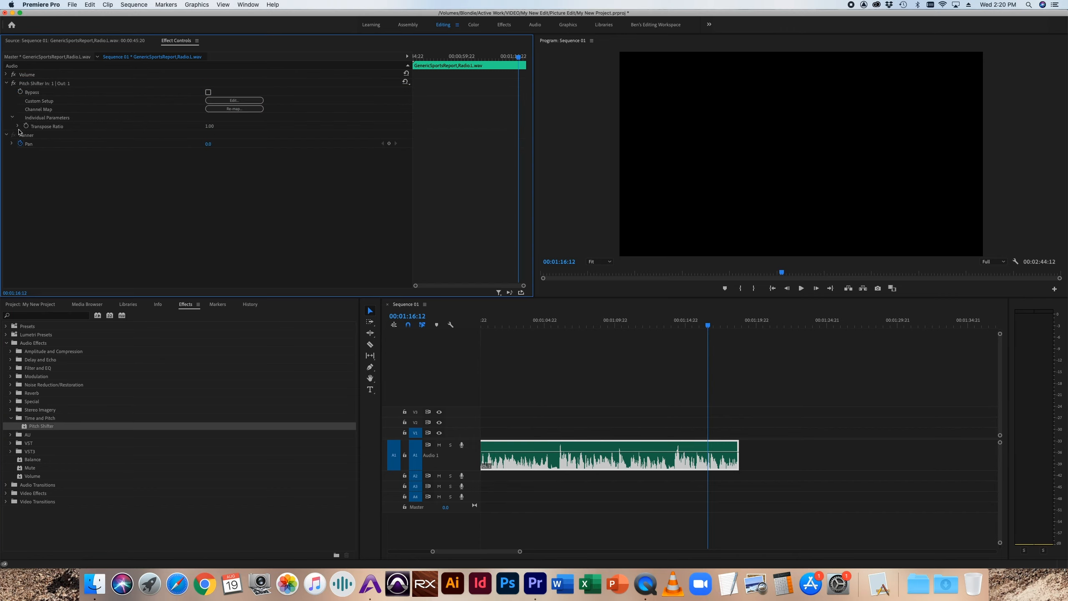
click(18, 126)
Step: Lower the Pitch Shifter's Transpose Ratio to 0.68 and audition the sports report clip from an earlier point
drag(145, 143, 64, 142)
click(564, 324)
key(space)
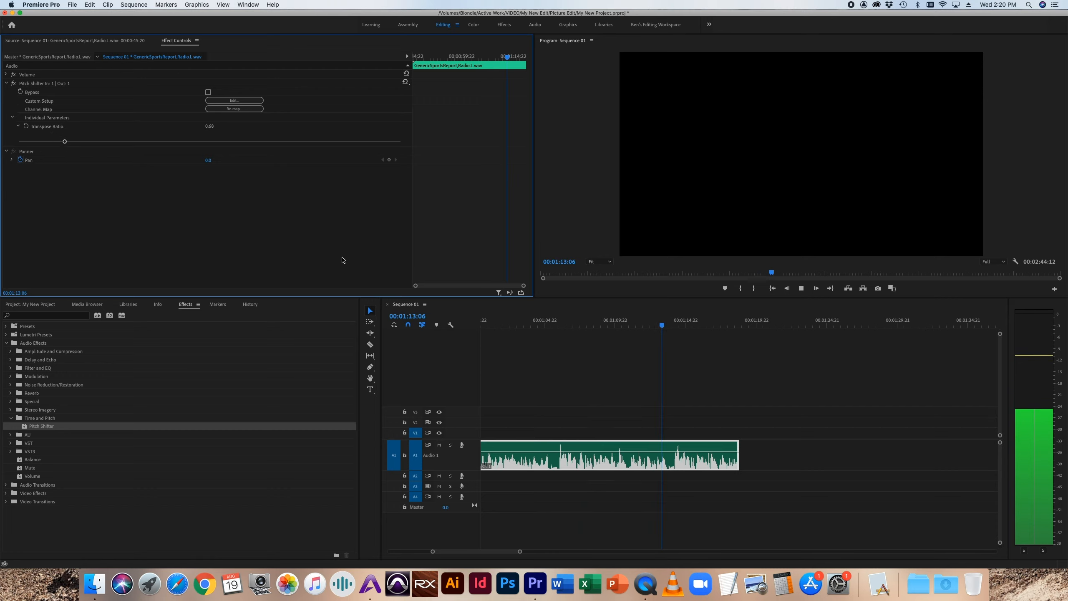
key(space)
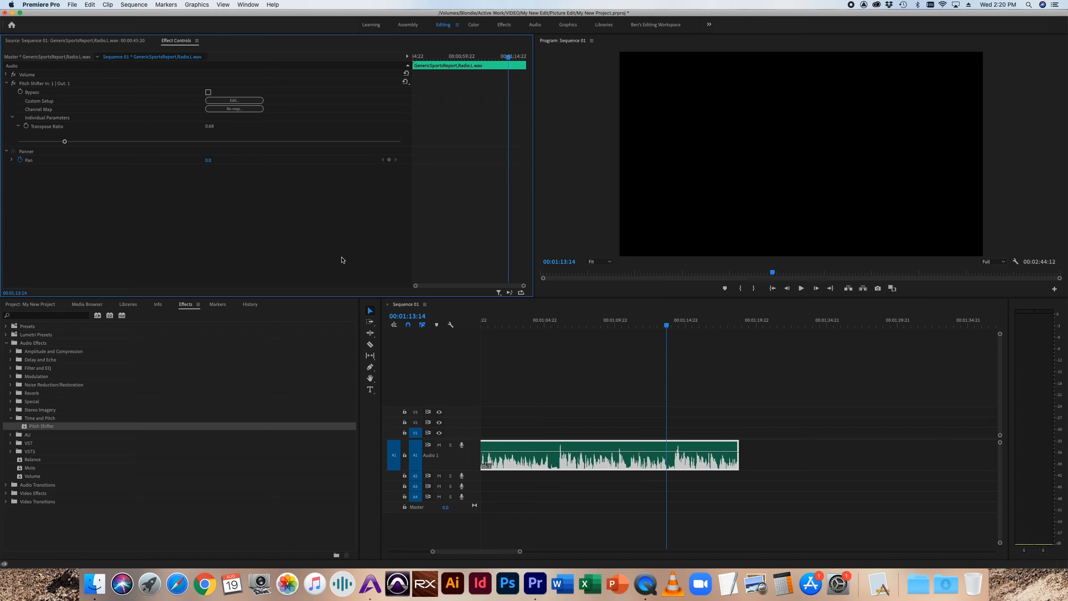
Step: Delete the Pitch Shifter from the sports report clip and collapse the Time and Pitch category
click(42, 84)
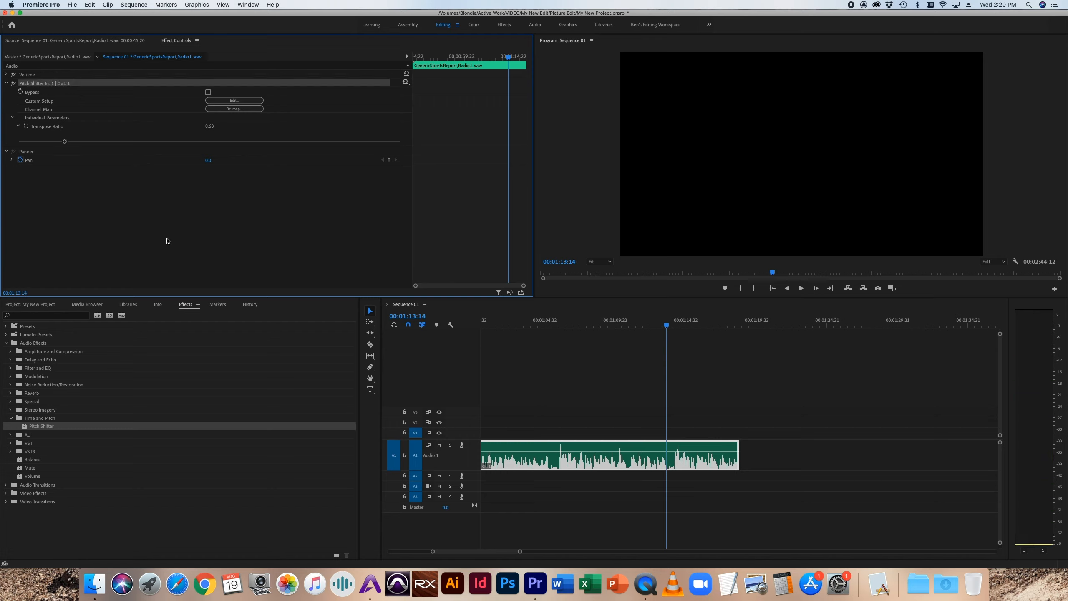
key(Delete)
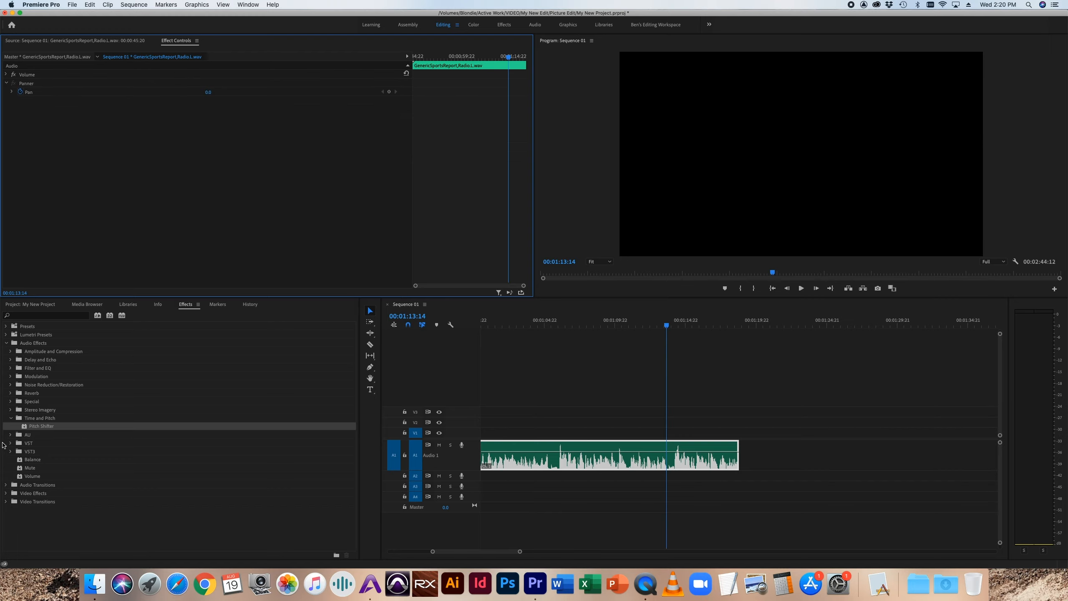
click(11, 418)
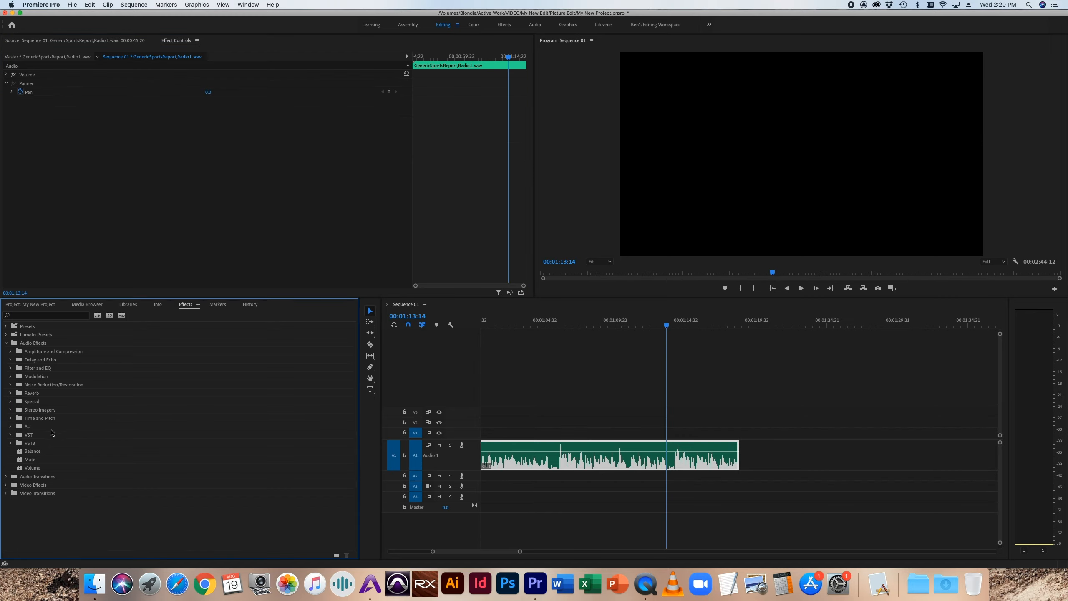
Step: Examine the AU plug-in category, going through its Waves, Sennheiser, Apple and iZotope groups
click(10, 427)
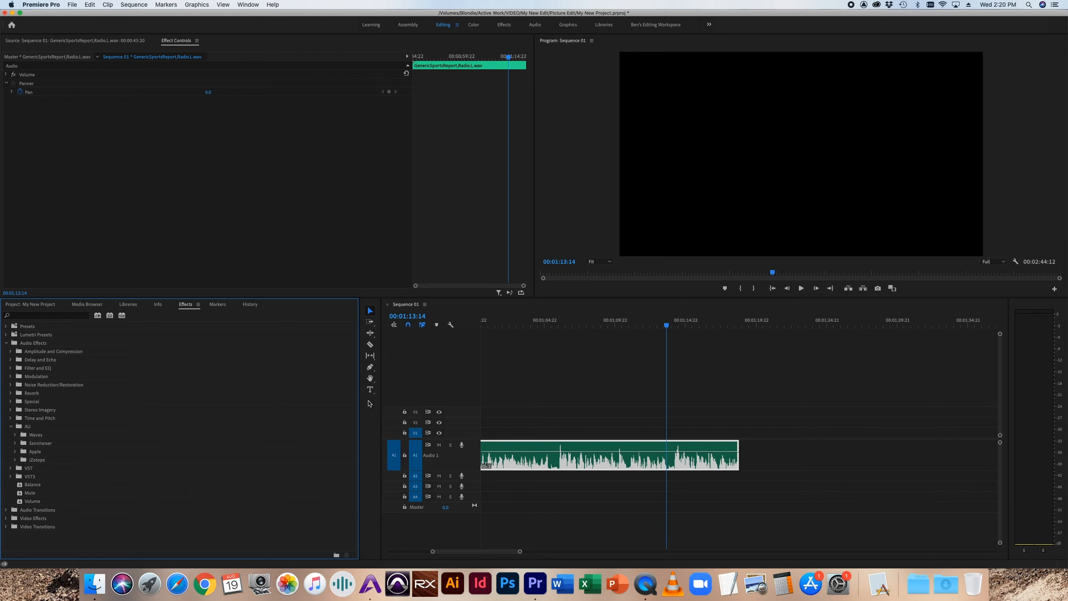
click(15, 435)
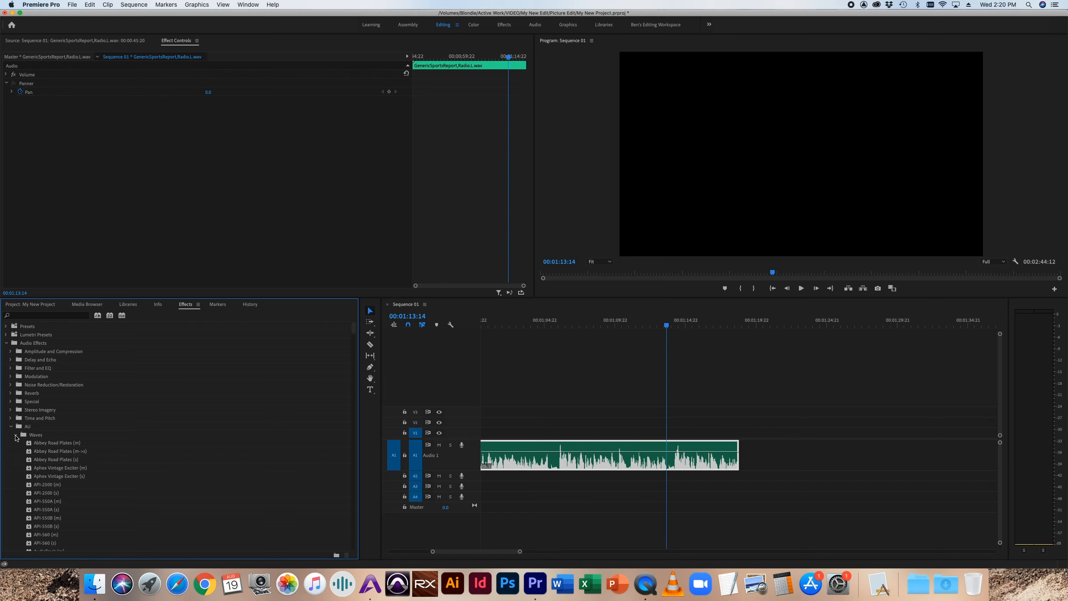
drag(353, 334, 329, 329)
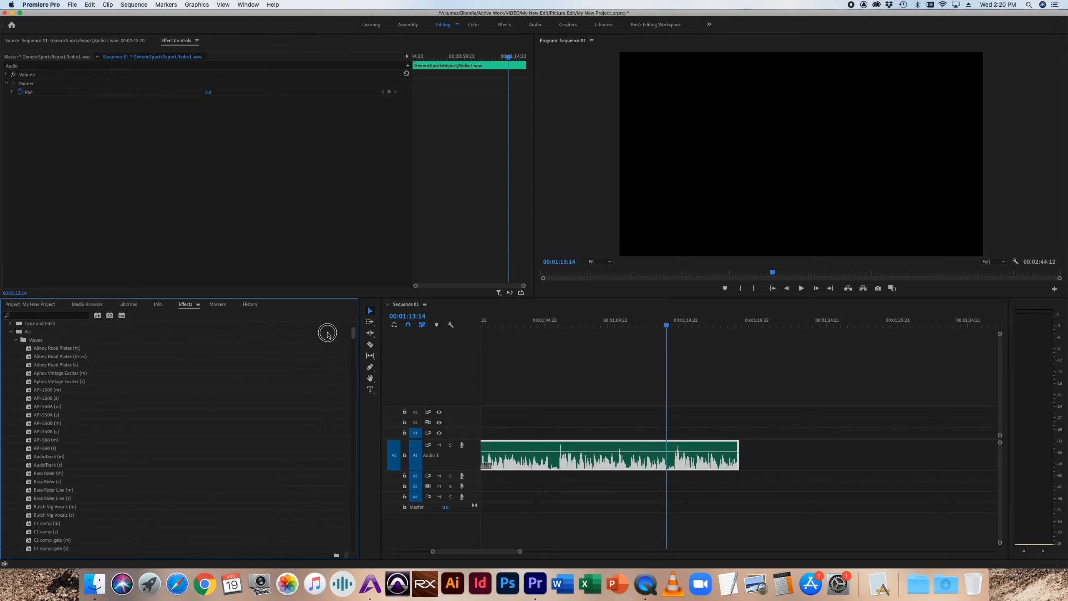
click(16, 435)
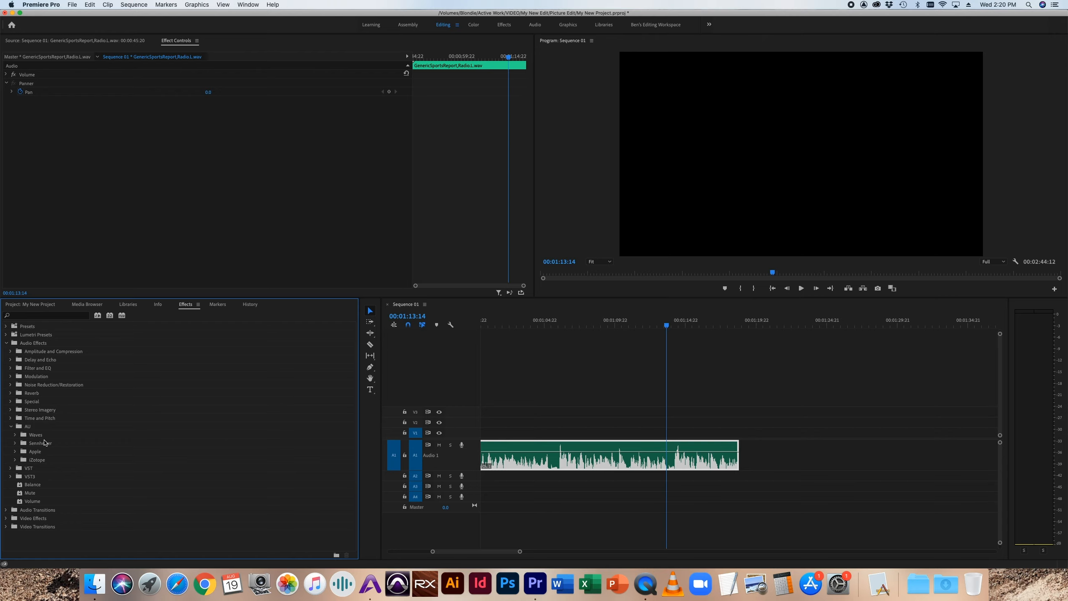
click(15, 443)
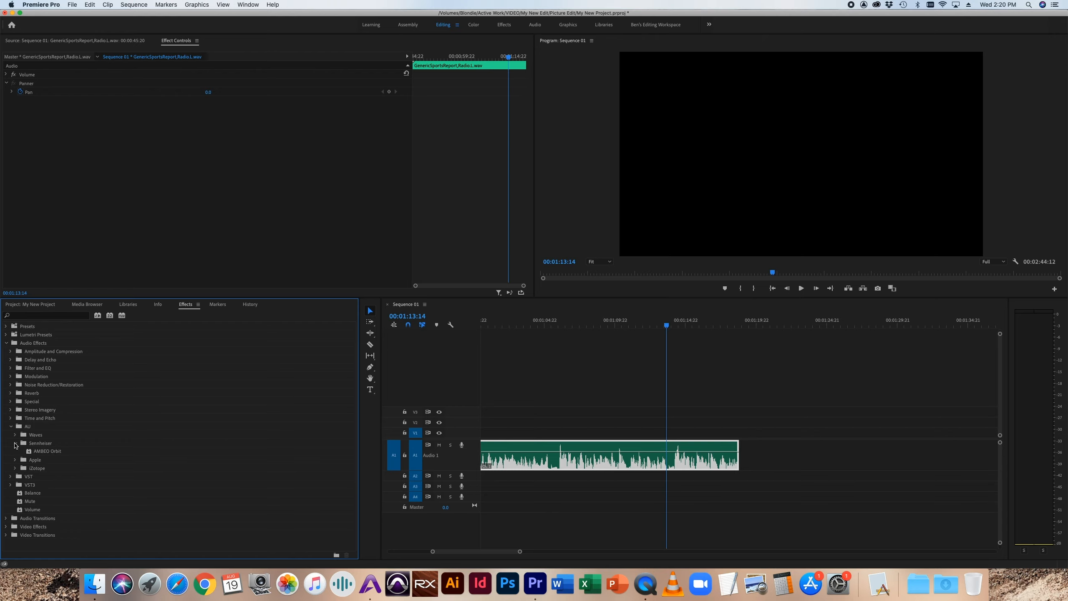
click(15, 444)
click(15, 452)
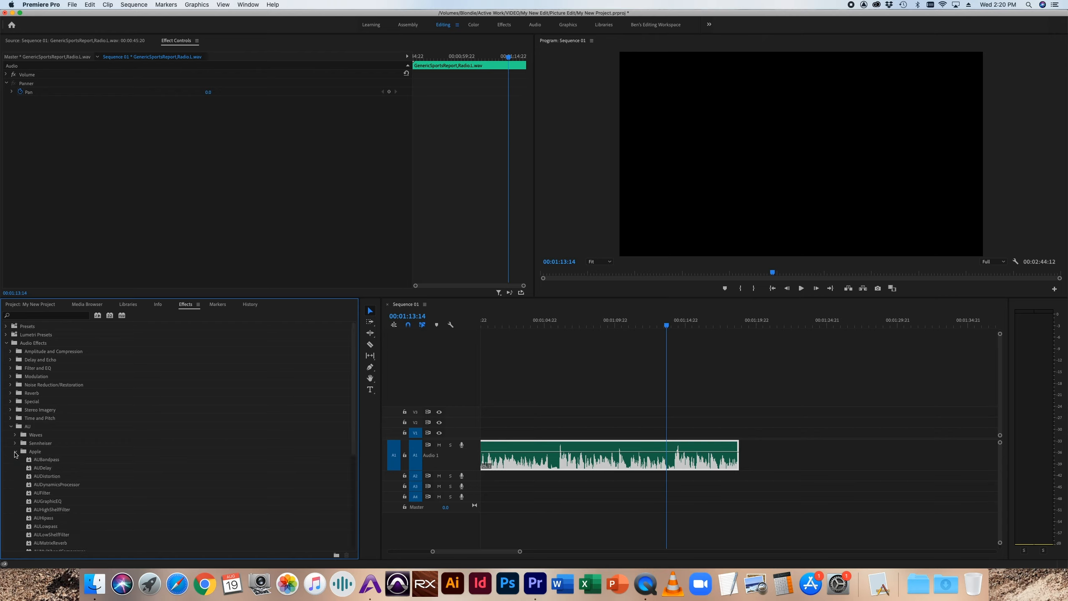
drag(356, 396, 342, 450)
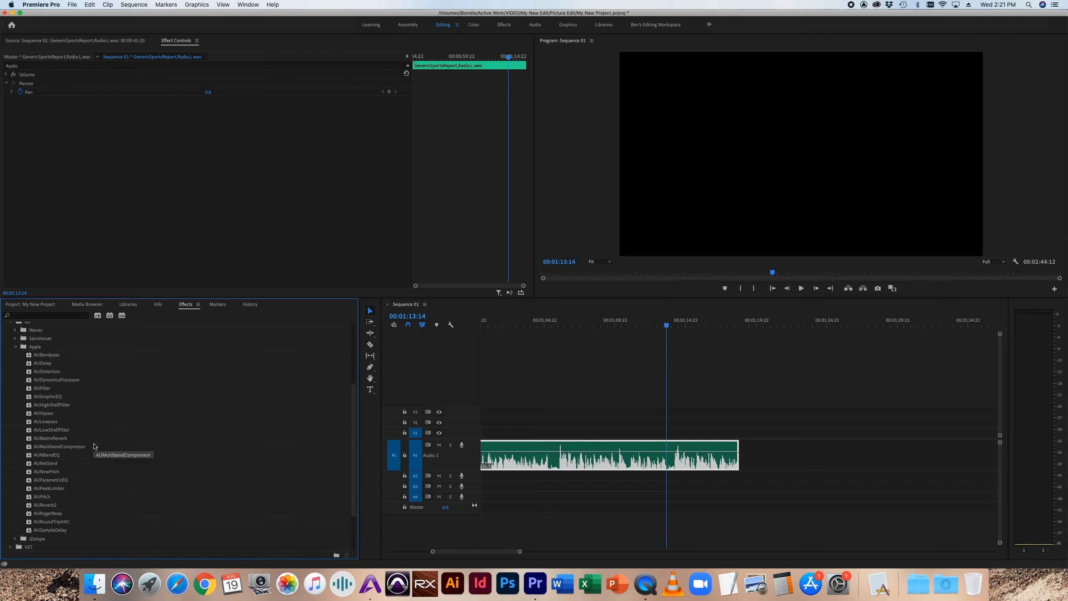
drag(357, 419, 339, 346)
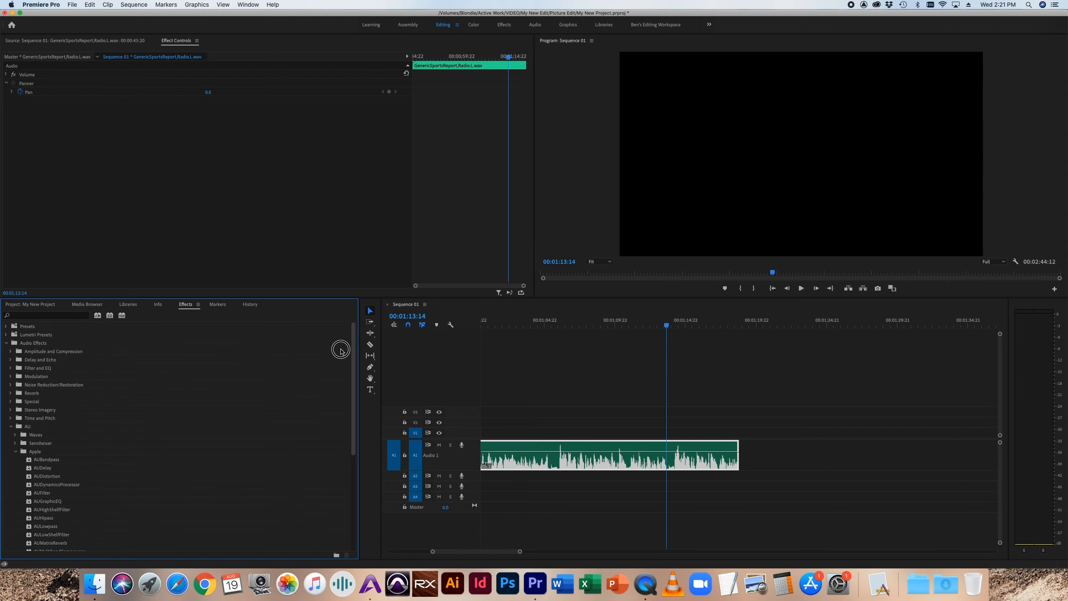
click(17, 451)
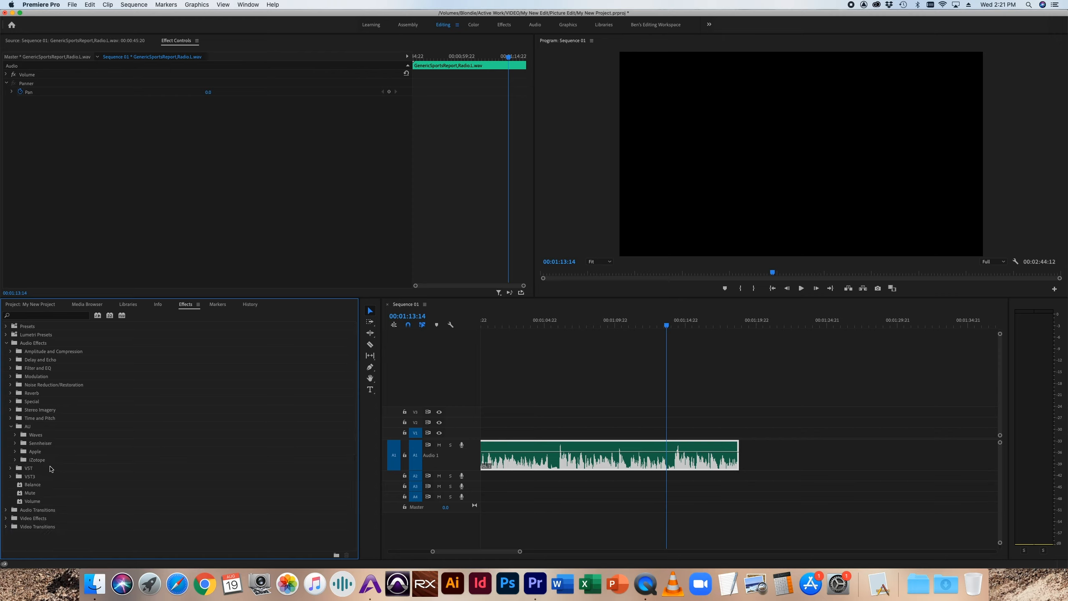
click(16, 459)
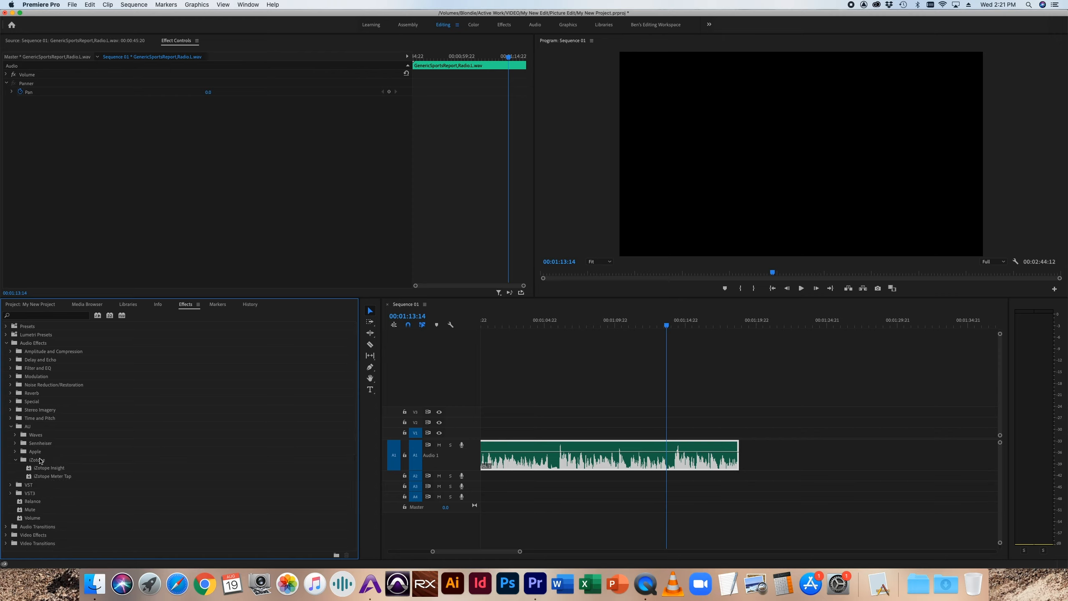
click(14, 459)
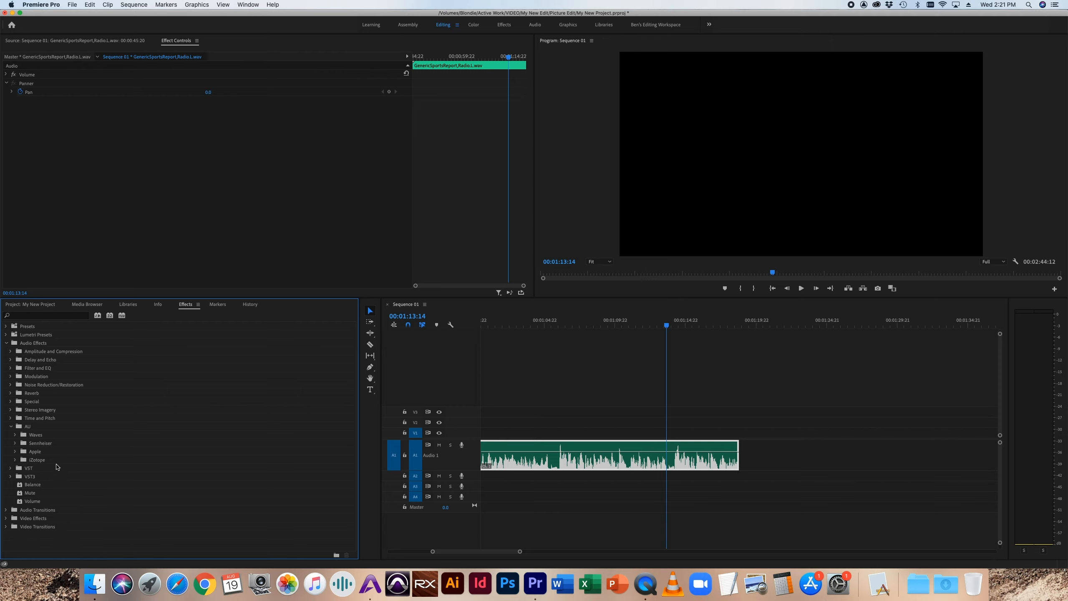
click(11, 427)
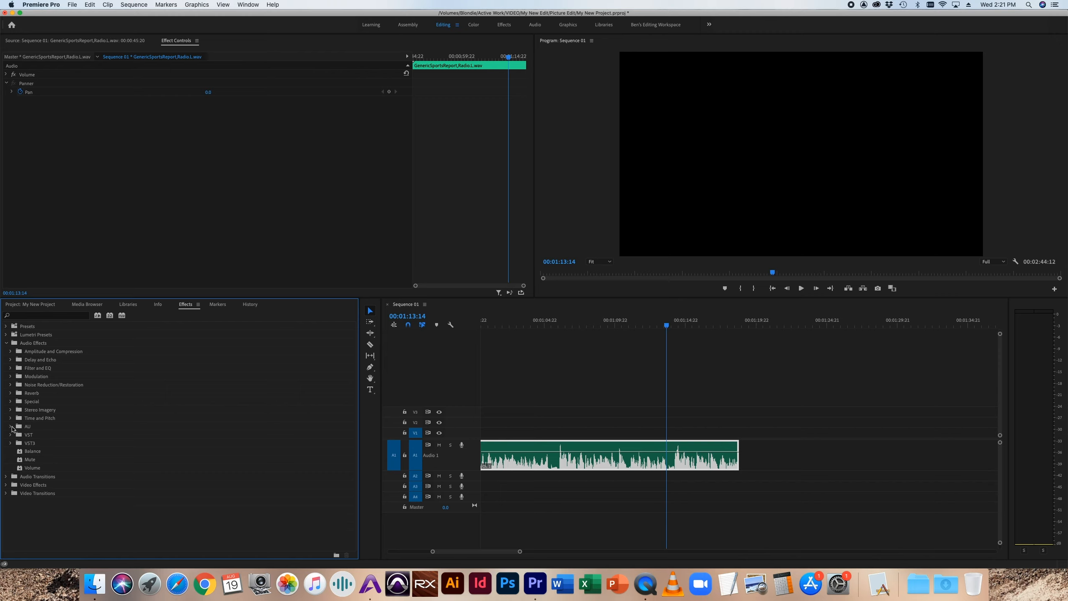
Step: Examine the plug-in groups in the VST and VST3 categories, including Effect and the Waves group under Reverb
click(11, 436)
click(16, 444)
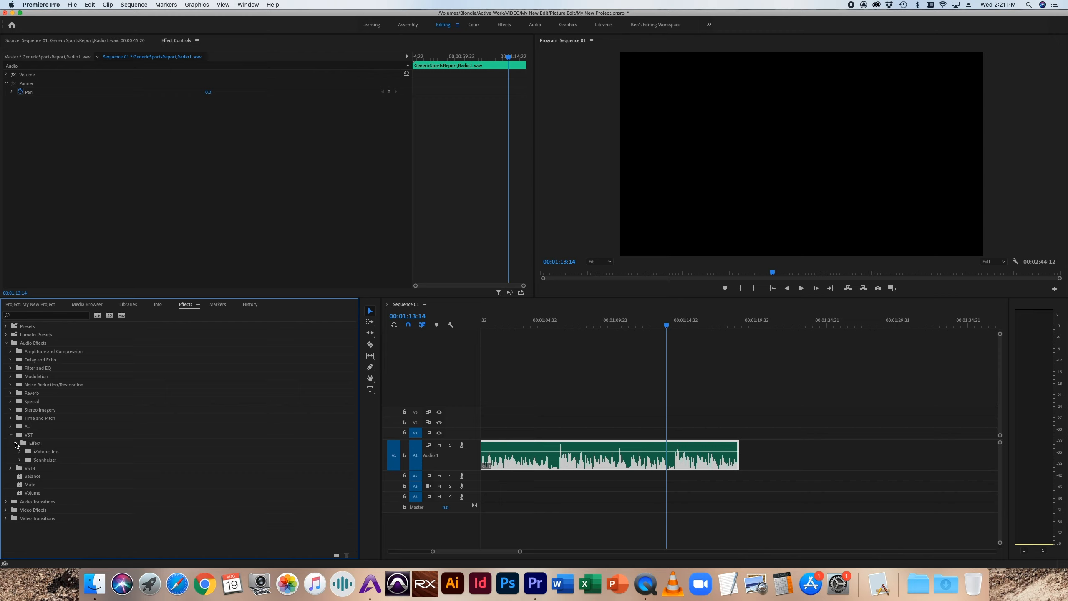
click(17, 444)
click(11, 435)
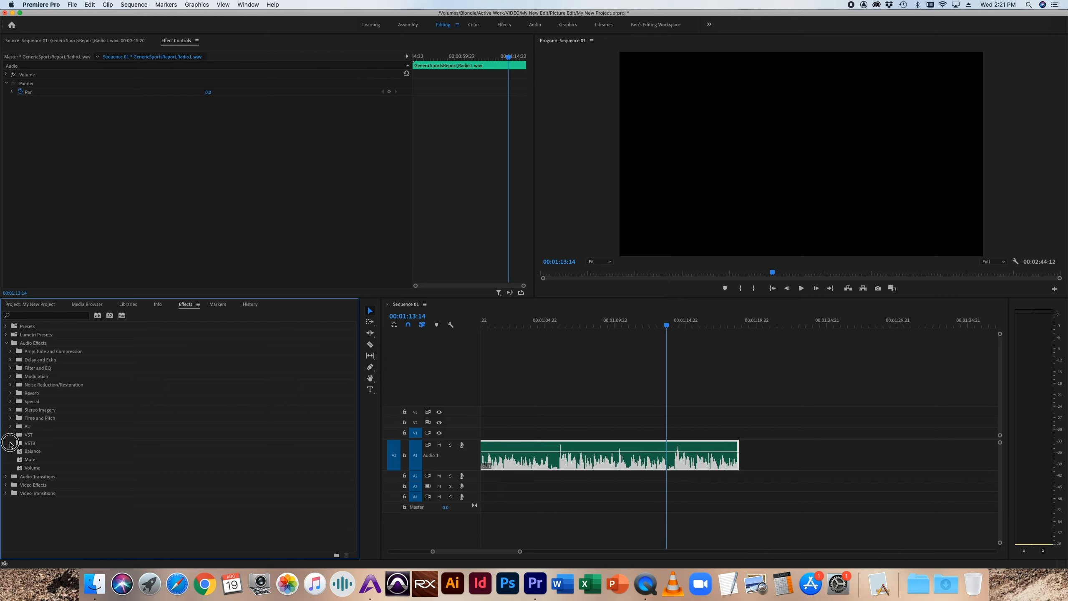
click(11, 444)
click(15, 451)
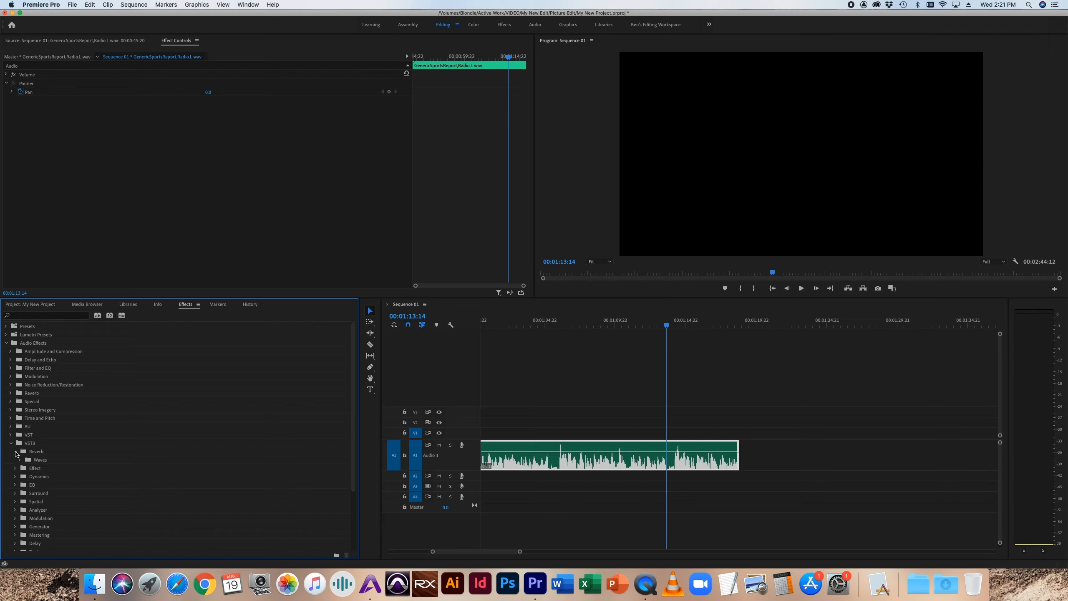
click(20, 460)
click(19, 460)
click(10, 443)
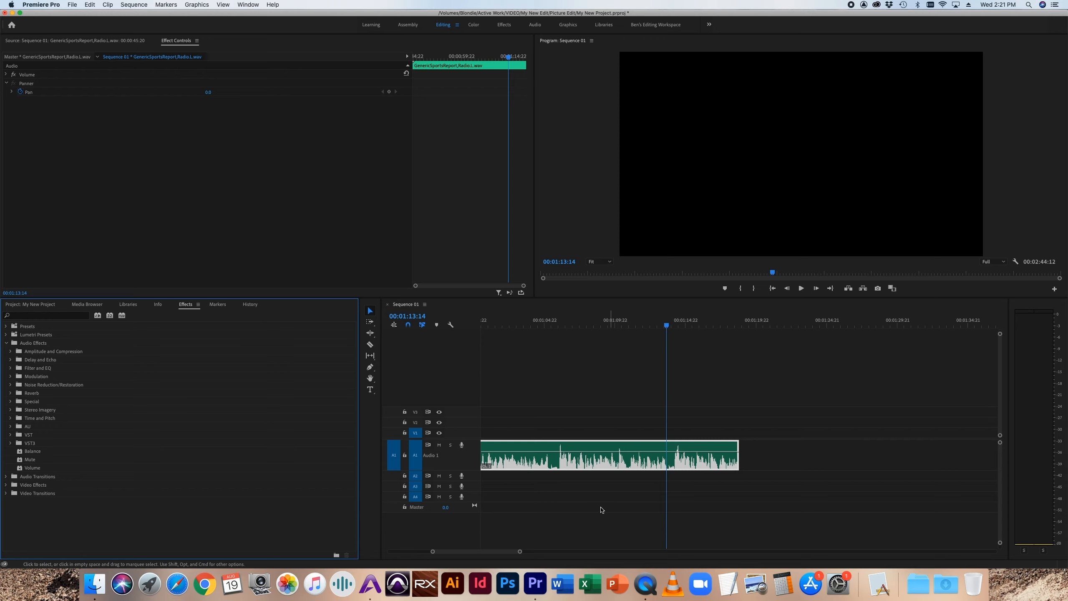
Step: Zoom the timeline out until both the sports report clip and the stereo clip after it are in view
key(minus)
mouse_move(483, 552)
mouse_down()
mouse_move(511, 551)
mouse_move(502, 554)
mouse_up()
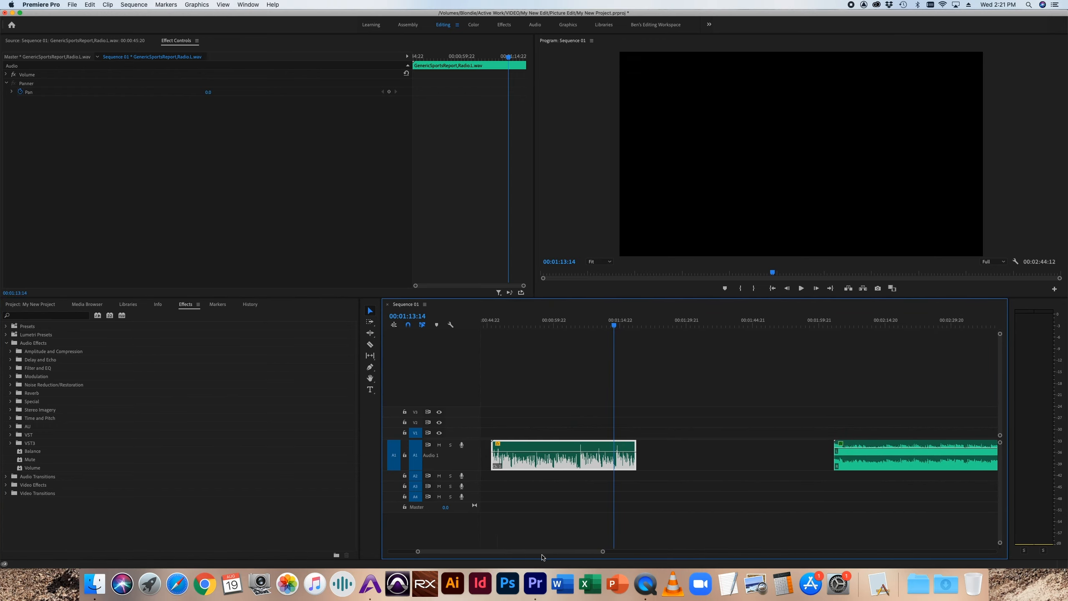
mouse_move(603, 552)
mouse_down()
mouse_move(627, 549)
mouse_move(579, 551)
mouse_move(588, 552)
mouse_up()
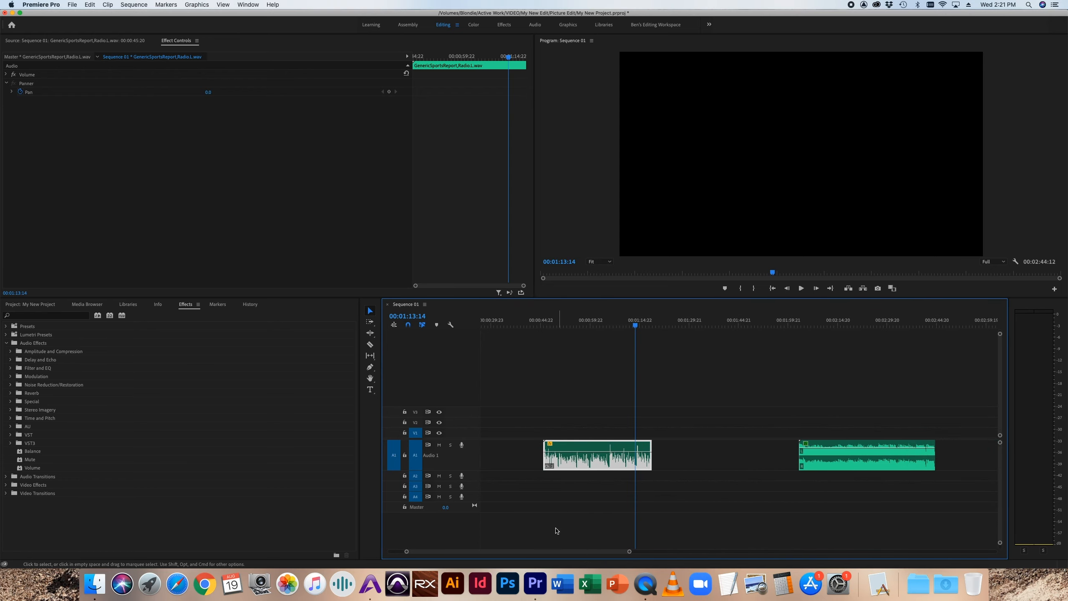